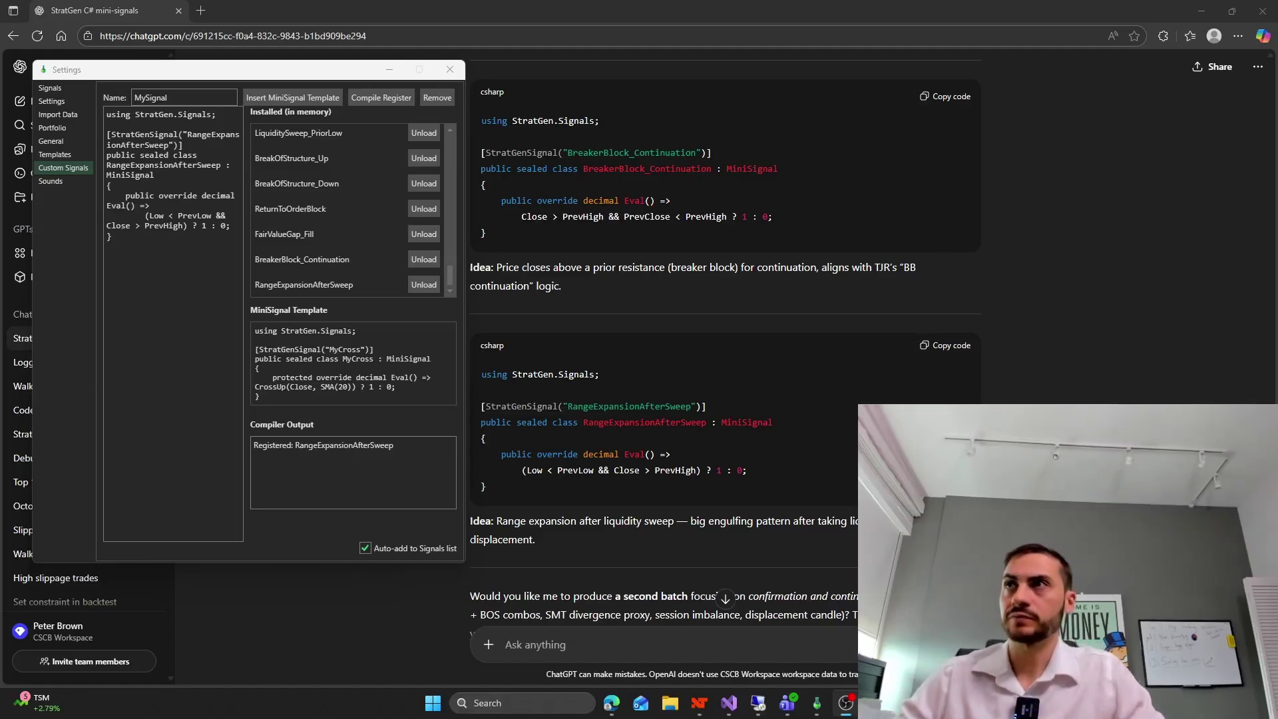
# - Look over the Signals list and the custom signal code editor
pyautogui.click(55, 91)
pyautogui.moveTo(170, 70)
pyautogui.mouseDown()
pyautogui.moveTo(223, 88)
pyautogui.moveTo(195, 74)
pyautogui.mouseUp()
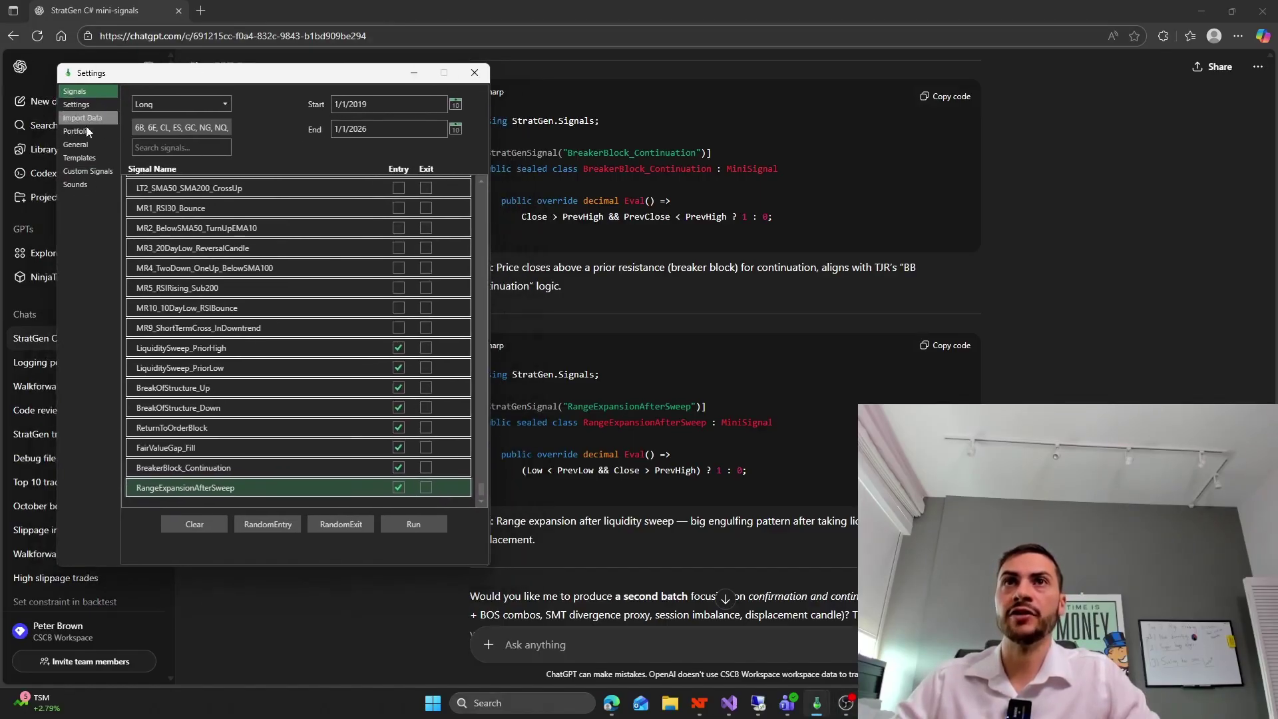
pyautogui.click(106, 172)
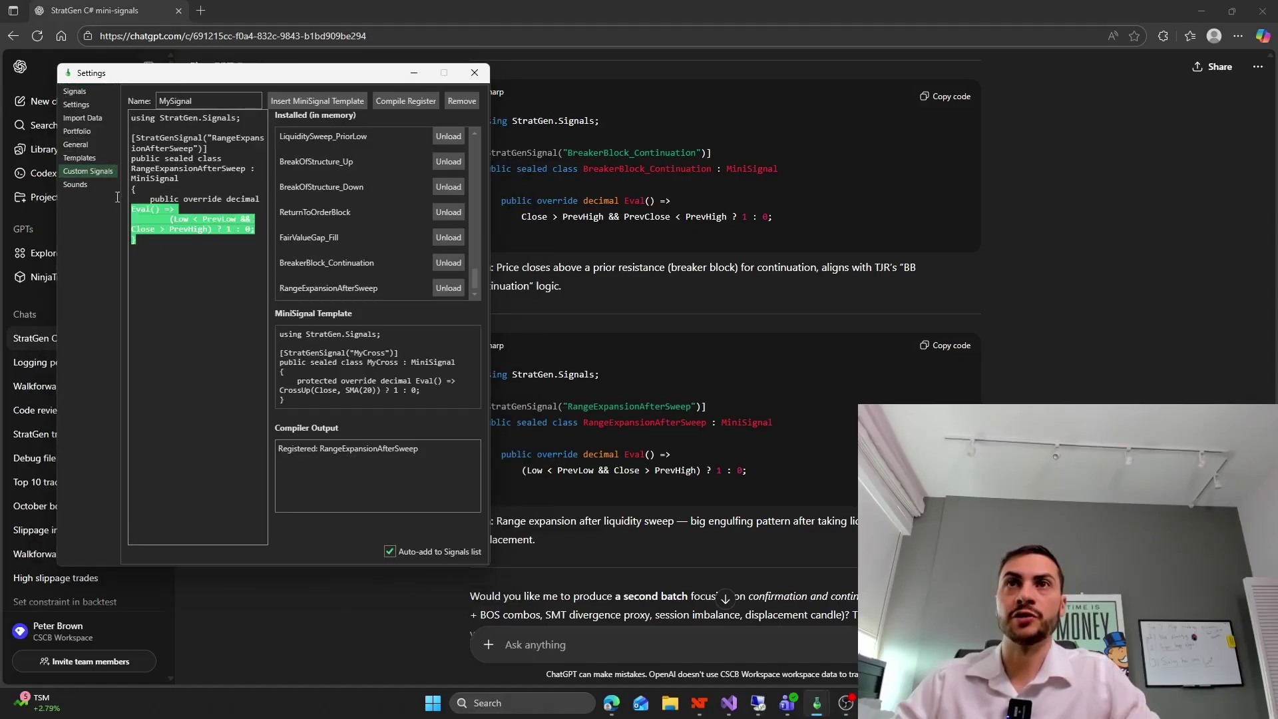
pyautogui.click(141, 335)
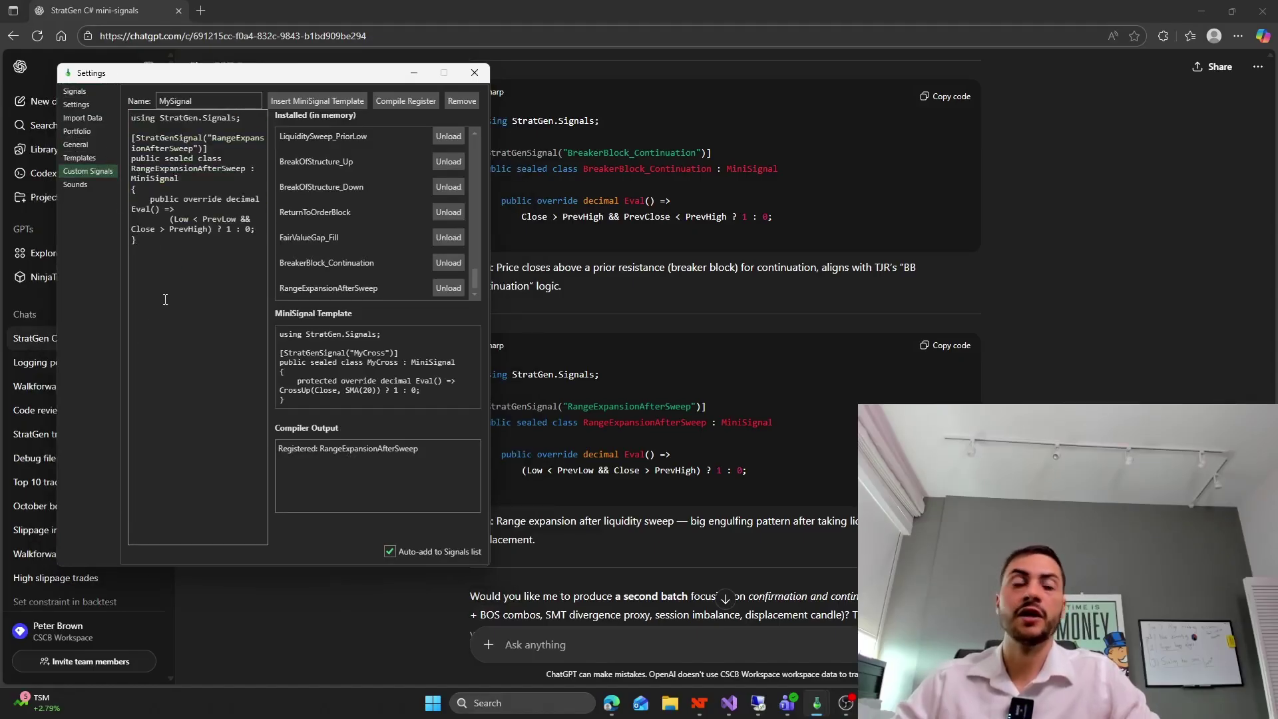
pyautogui.click(75, 91)
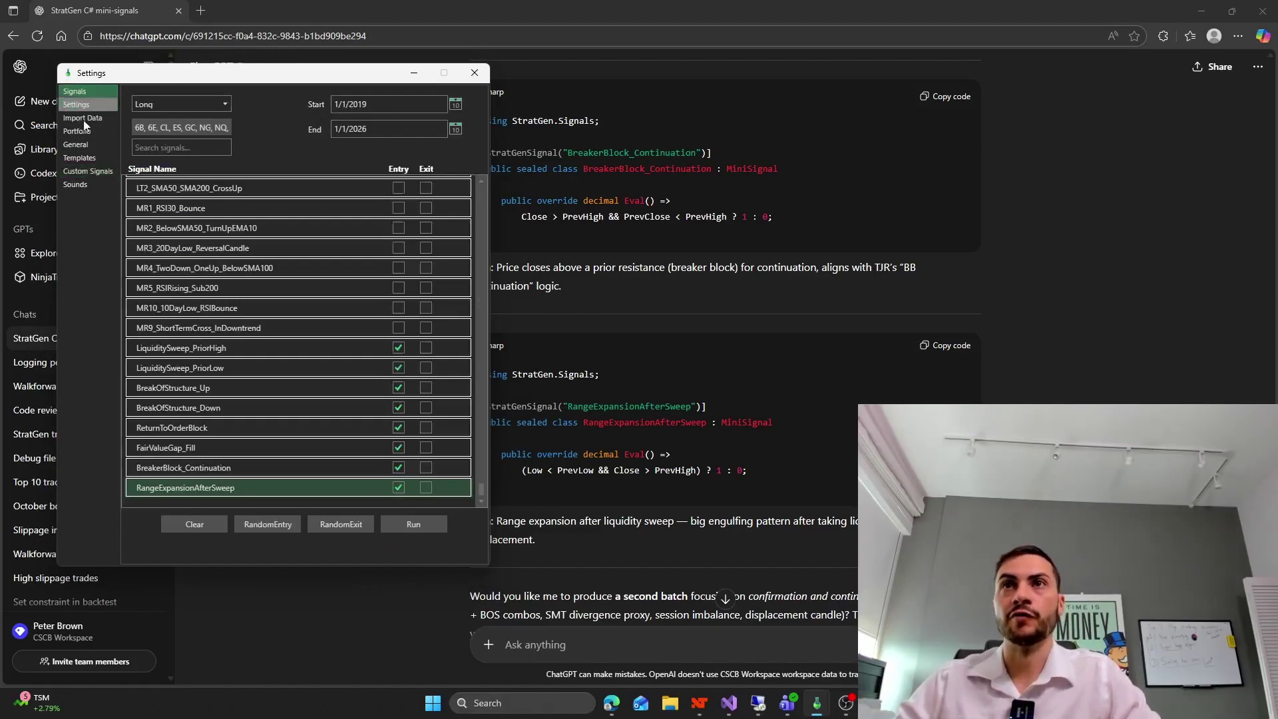
# - Scroll through the signal list to confirm the new sweep and structure signals are ticked for entry
pyautogui.moveTo(481, 489); pyautogui.dragTo(478, 193)
pyautogui.scroll(-15, 382, 283)
pyautogui.scroll(-15, 382, 277)
pyautogui.scroll(-10, 383, 275)
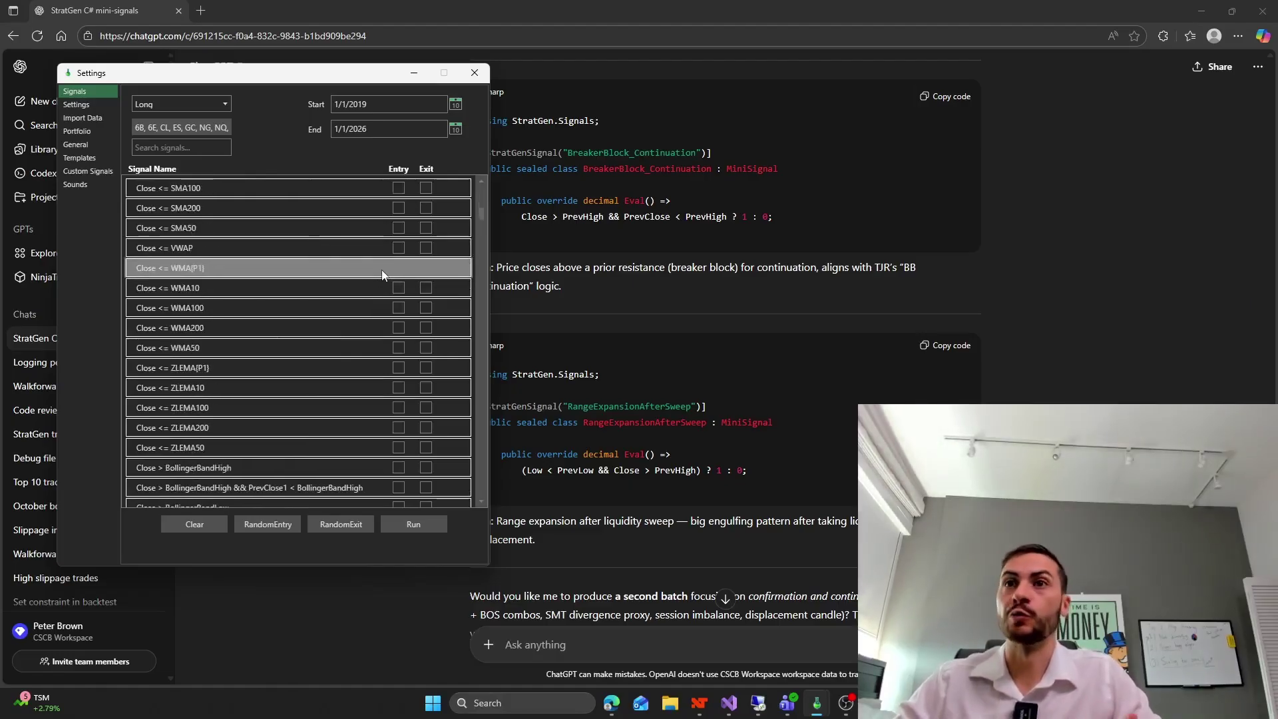
pyautogui.moveTo(482, 211); pyautogui.dragTo(469, 522)
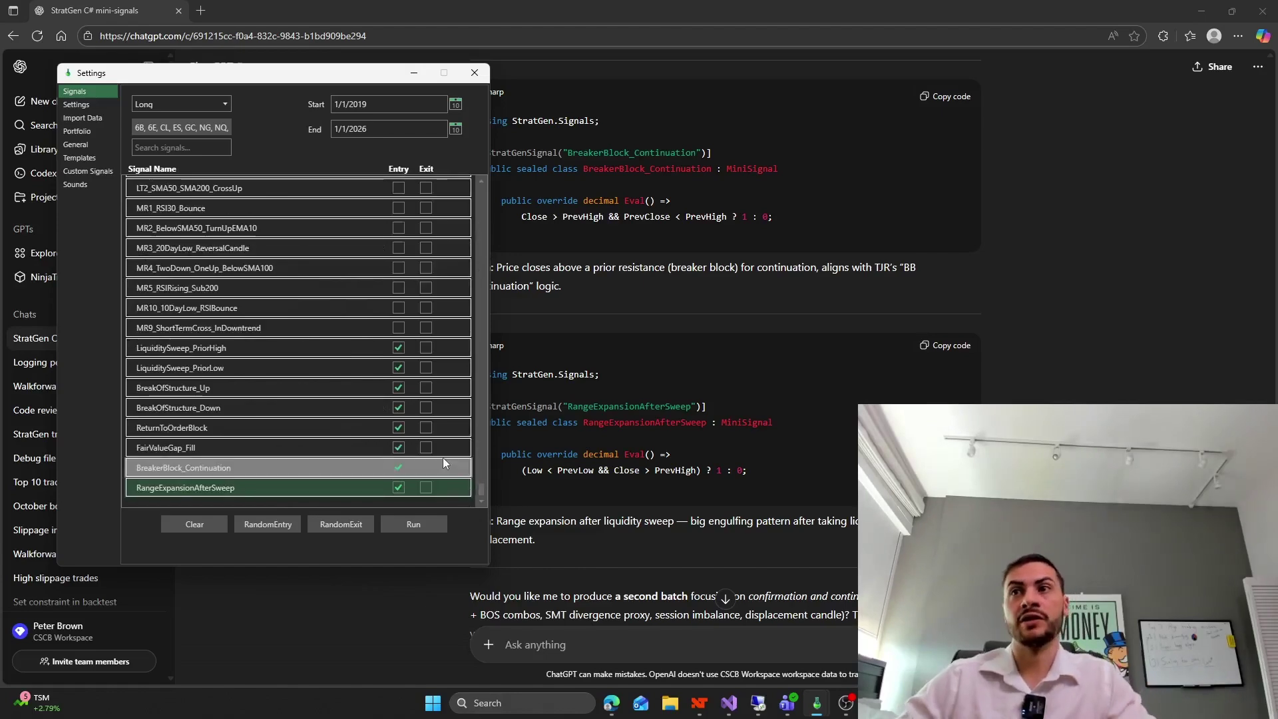
# - Reopen the custom signal editor and select the first line of the original mini-signal prompt in the chat
pyautogui.click(95, 172)
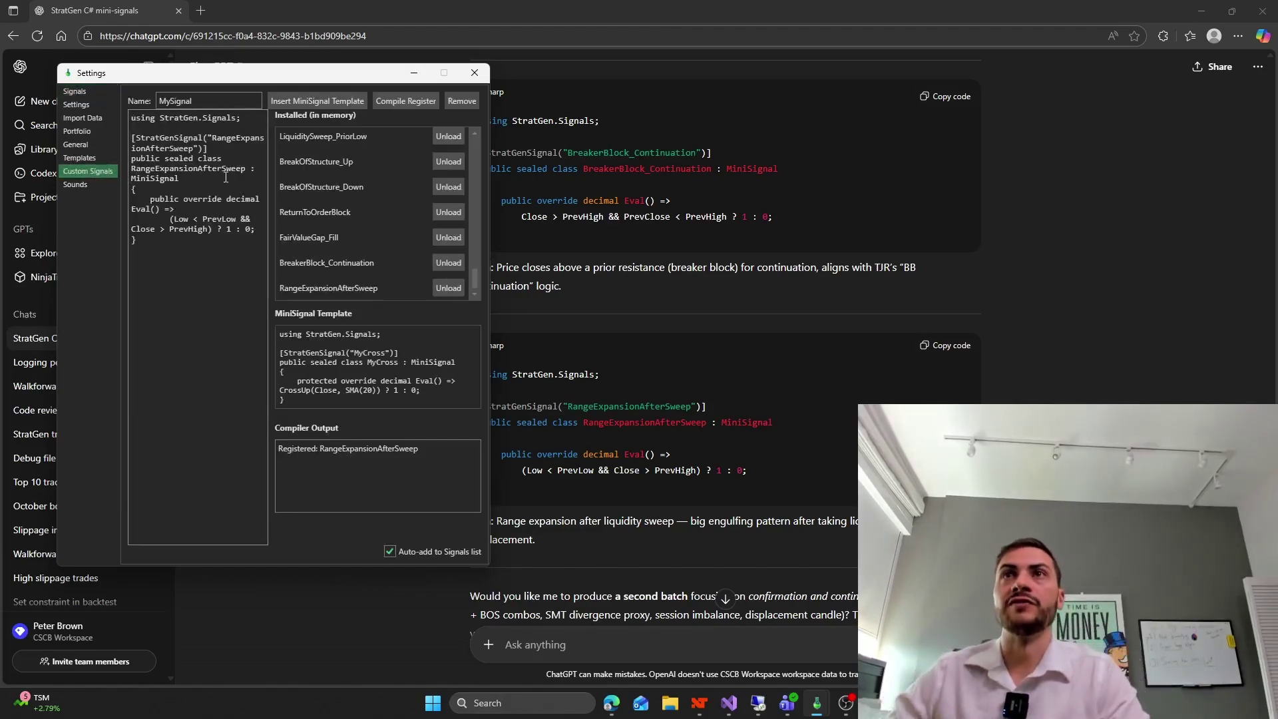
pyautogui.moveTo(328, 74); pyautogui.dragTo(276, 71)
pyautogui.scroll(-5, 620, 322)
pyautogui.scroll(15, 621, 323)
pyautogui.scroll(-1, 641, 350)
pyautogui.scroll(15, 645, 352)
pyautogui.scroll(10, 653, 359)
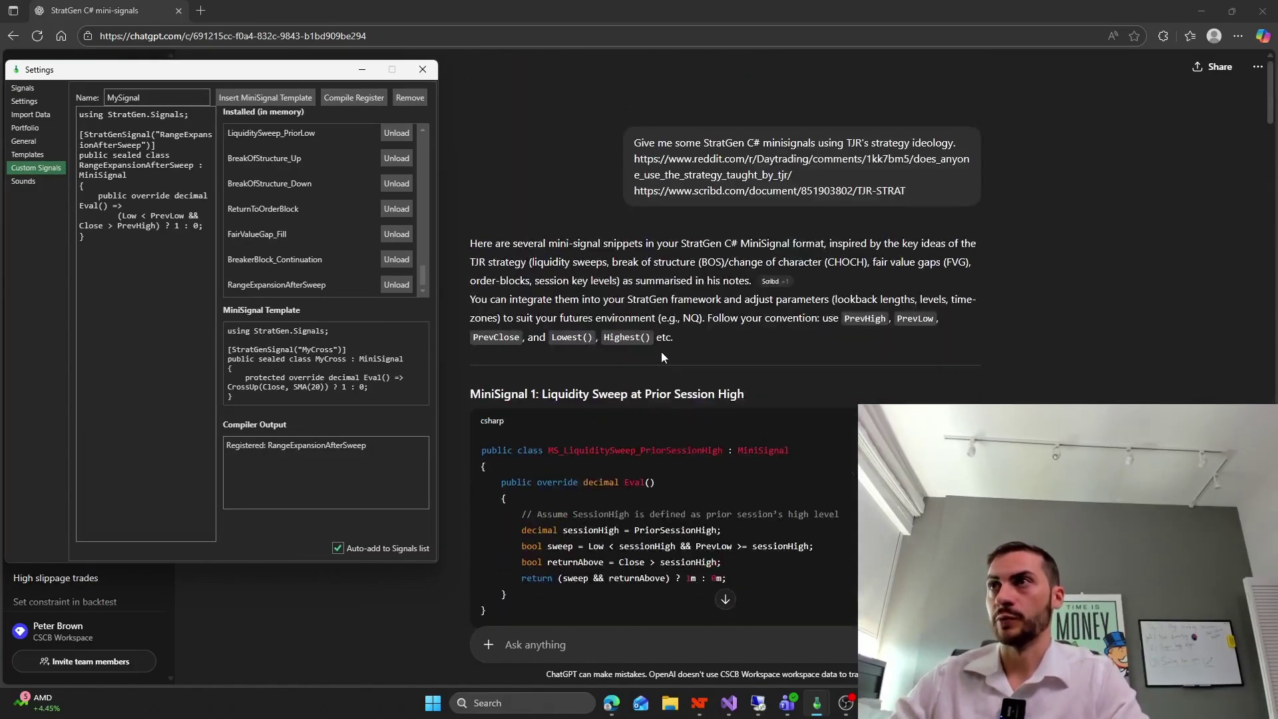
pyautogui.moveTo(640, 142); pyautogui.dragTo(959, 144)
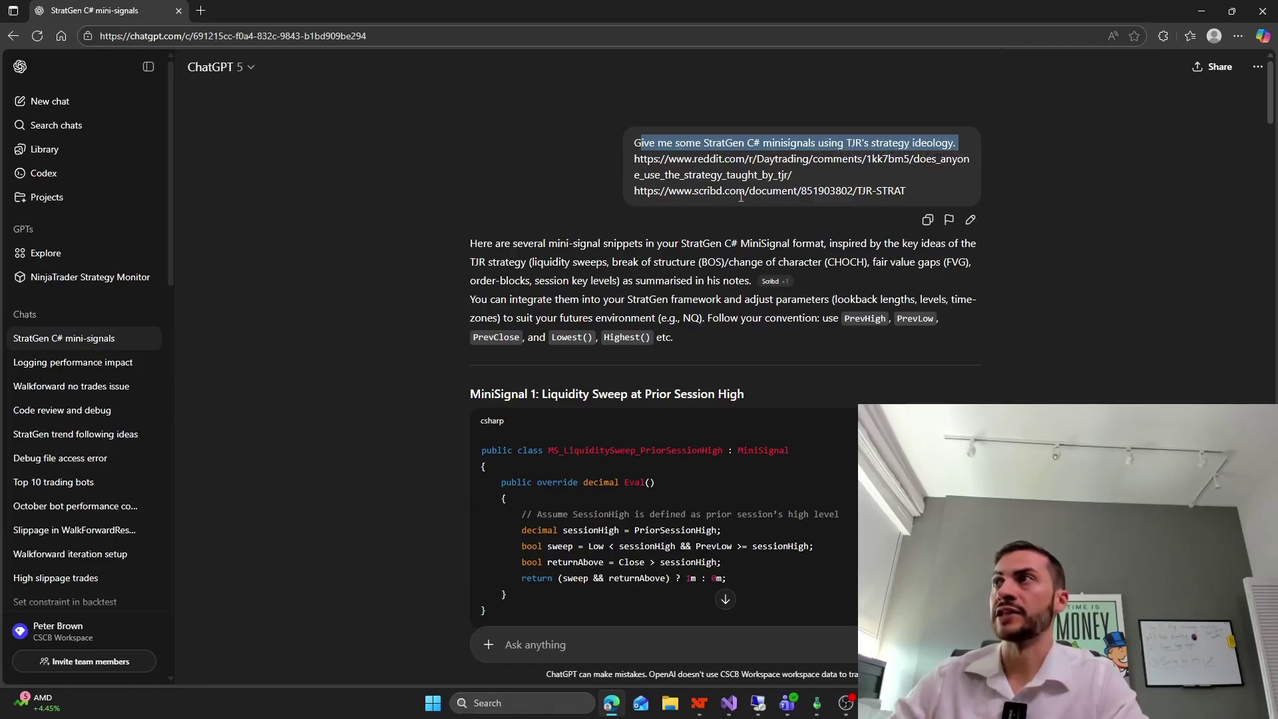
pyautogui.click(603, 168)
pyautogui.moveTo(635, 159); pyautogui.dragTo(774, 178)
pyautogui.scroll(-3, 414, 347)
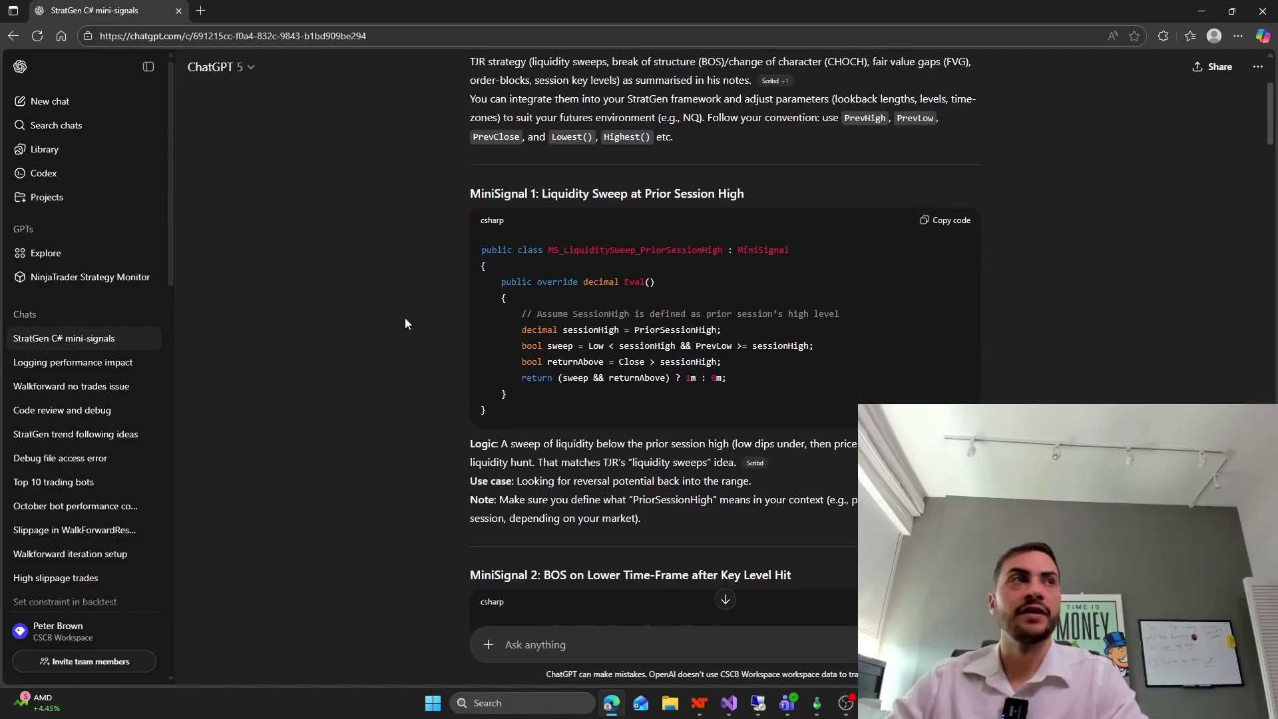
pyautogui.scroll(-8, 405, 317)
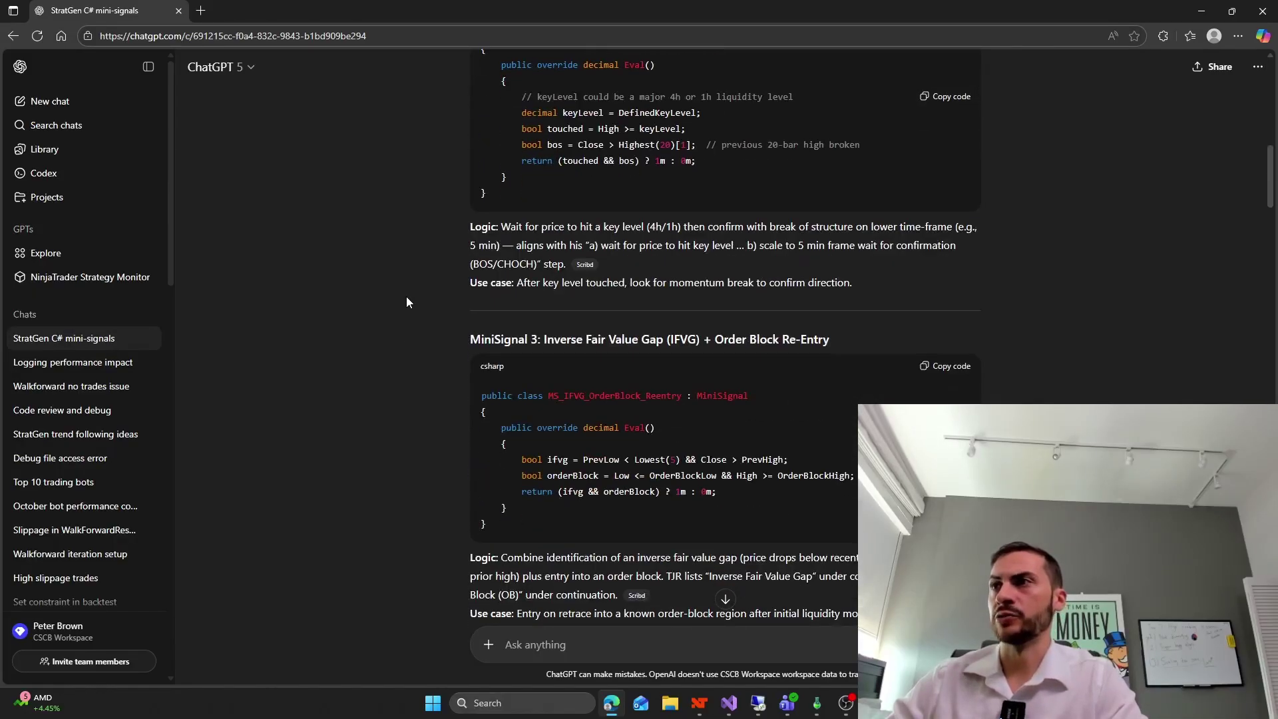
pyautogui.scroll(-2, 392, 317)
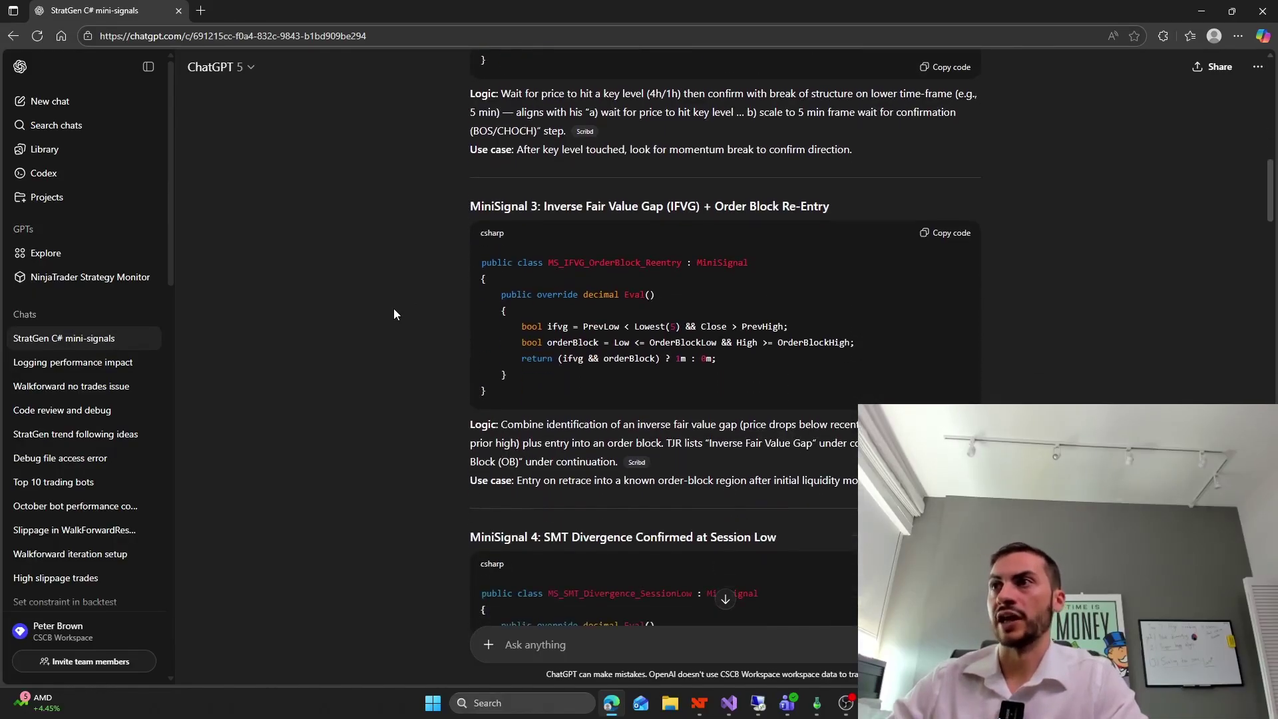
pyautogui.scroll(2, 419, 290)
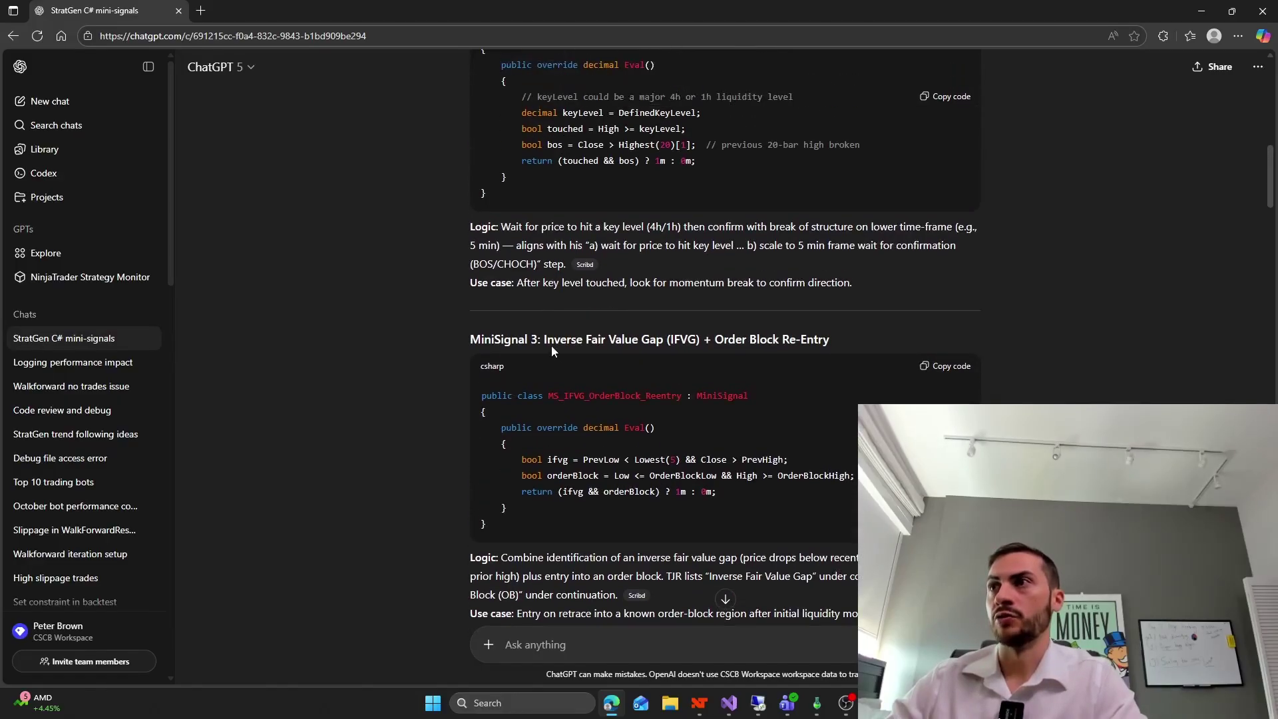
pyautogui.moveTo(536, 339); pyautogui.dragTo(666, 339)
pyautogui.scroll(-5, 383, 337)
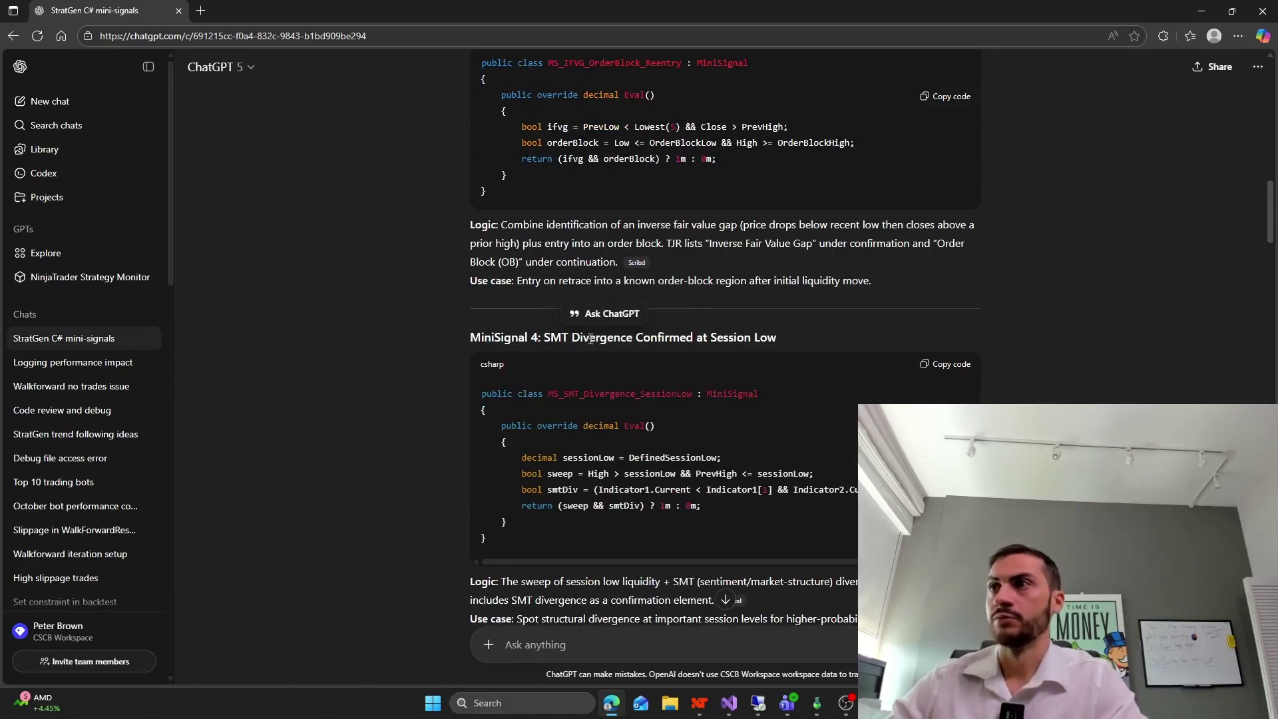
pyautogui.scroll(-4, 489, 317)
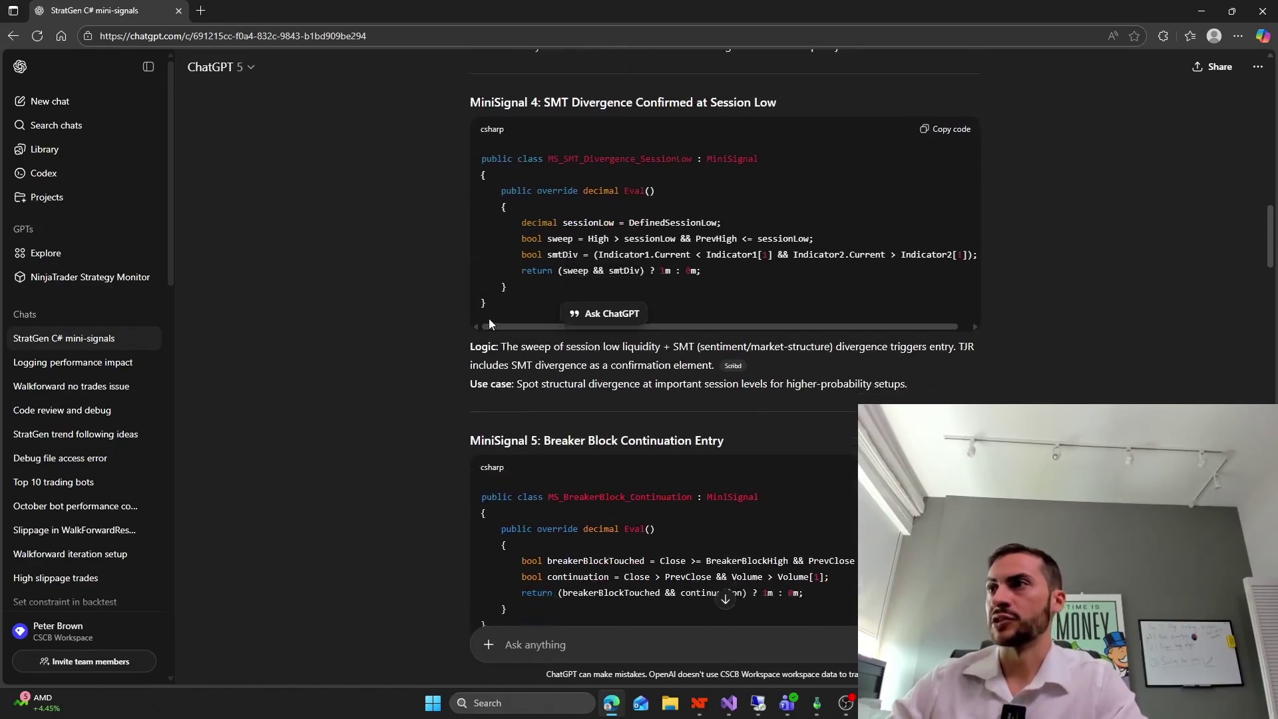
pyautogui.scroll(-14, 490, 317)
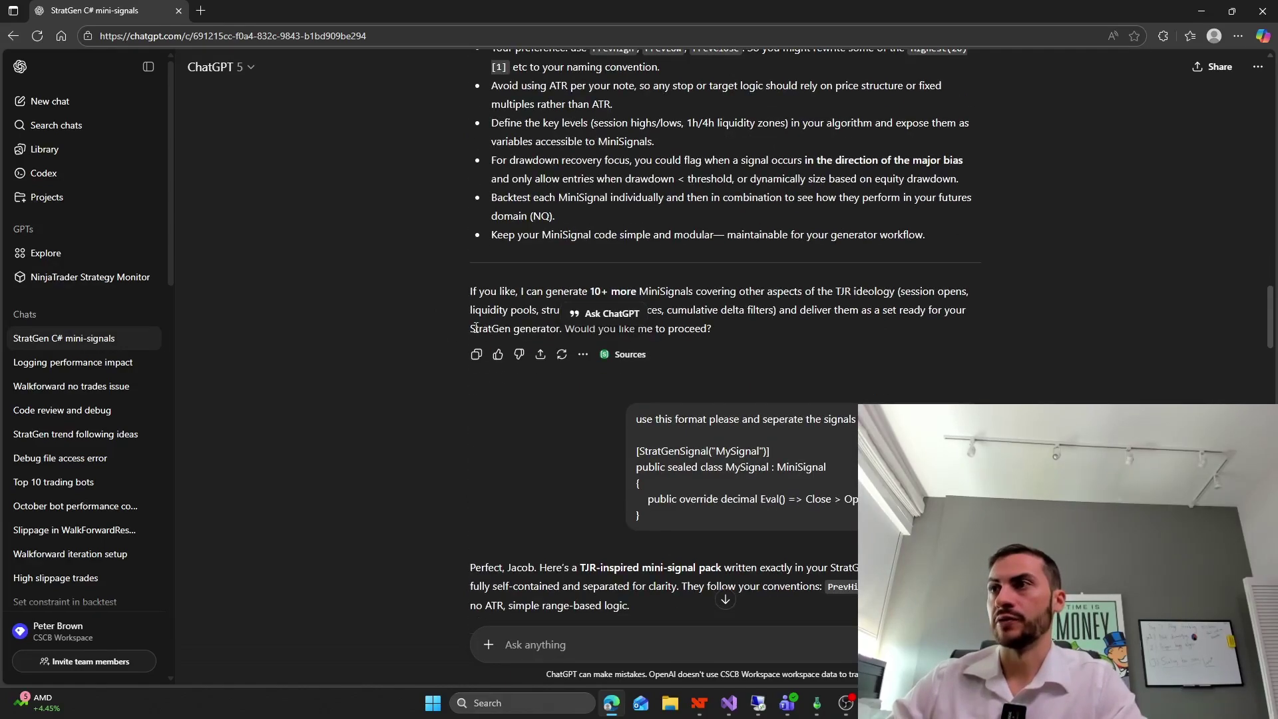
pyautogui.scroll(10, 474, 327)
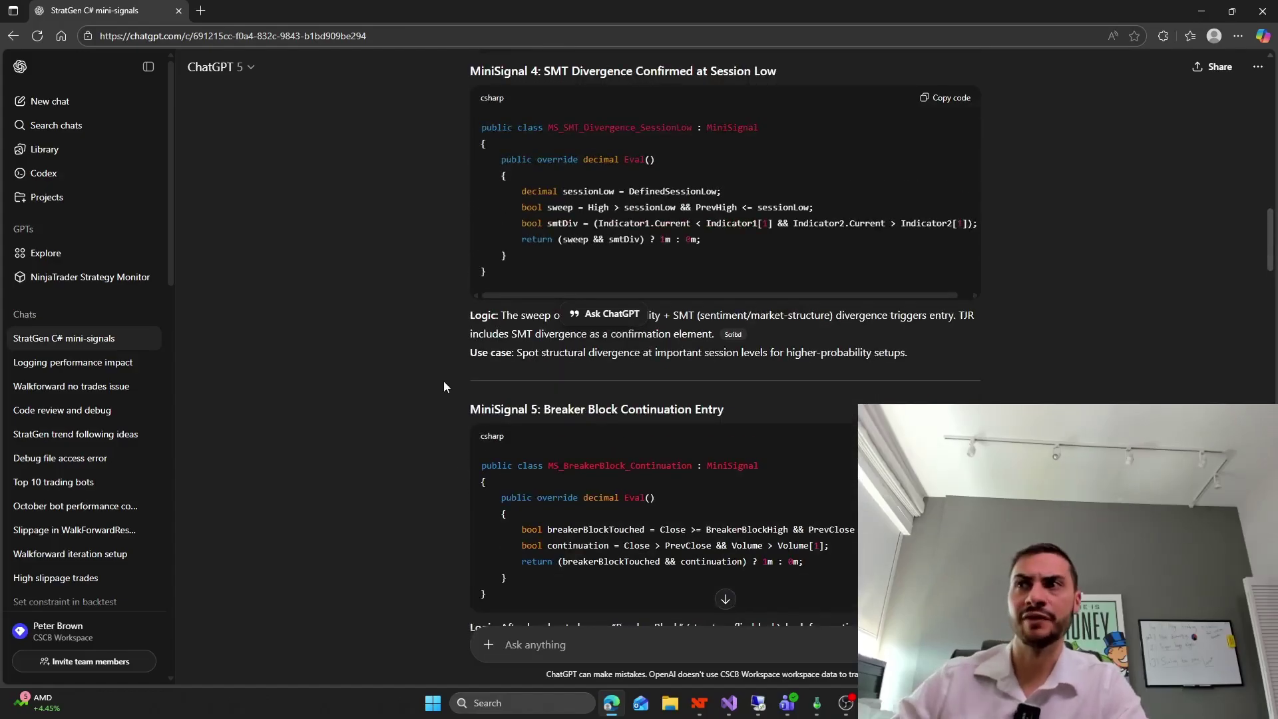
pyautogui.scroll(14, 458, 330)
pyautogui.scroll(-2, 454, 338)
pyautogui.scroll(4, 454, 339)
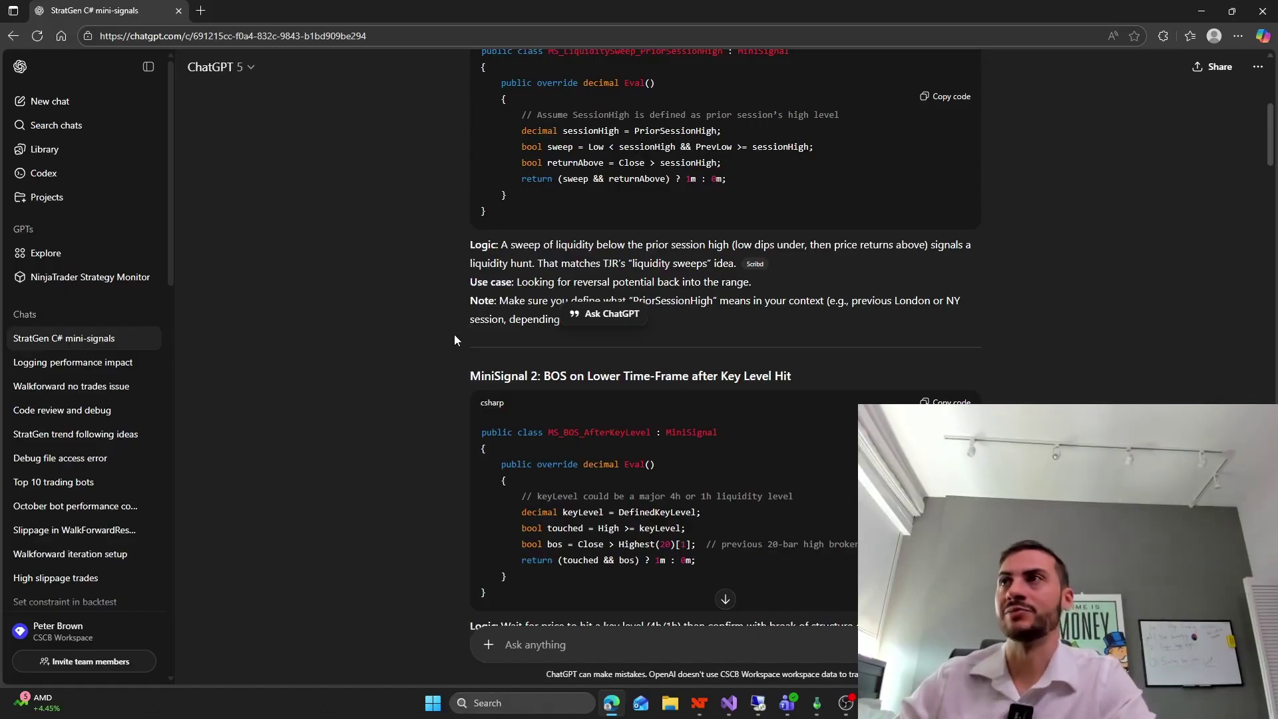
pyautogui.scroll(-10, 425, 379)
pyautogui.scroll(-6, 424, 381)
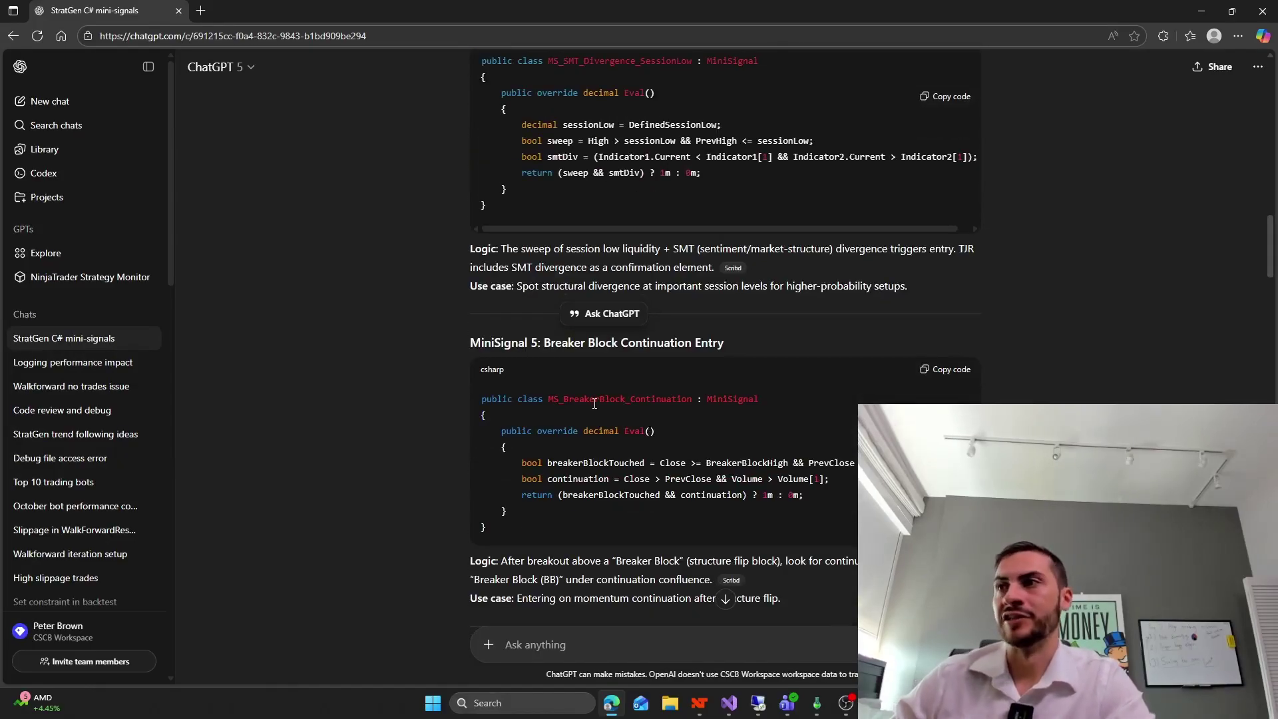
pyautogui.scroll(3, 527, 415)
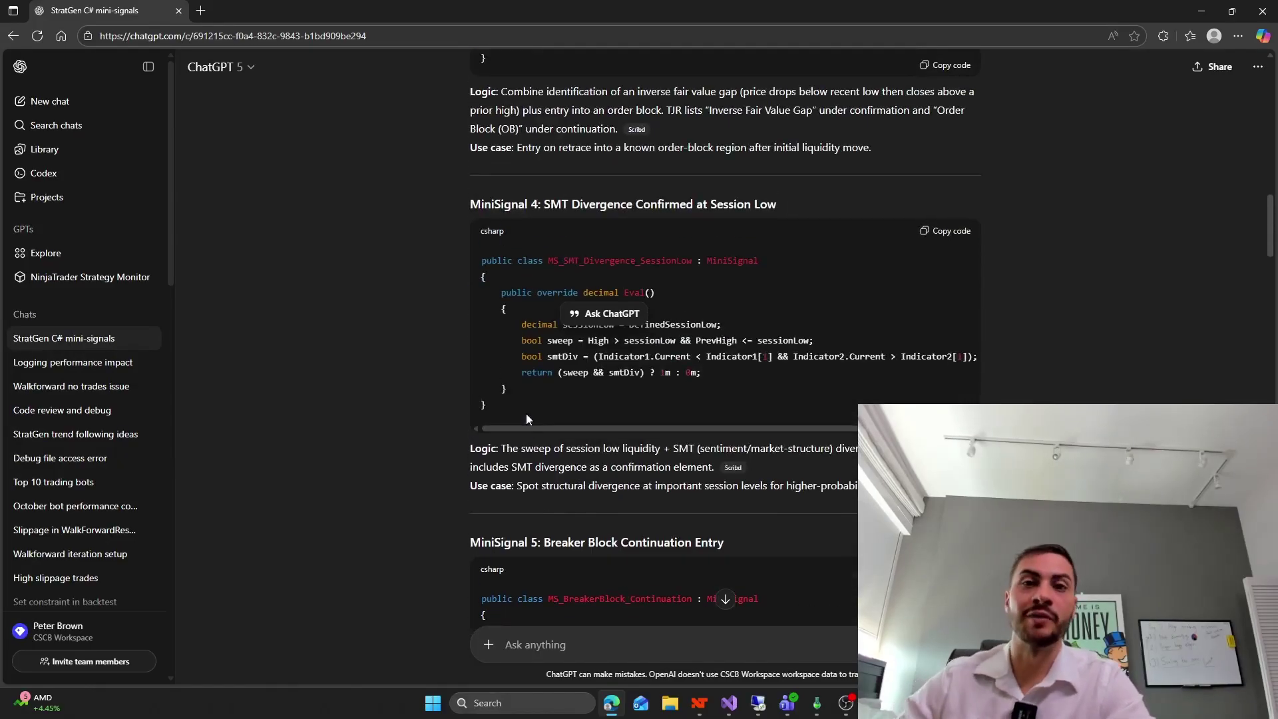
pyautogui.scroll(4, 526, 416)
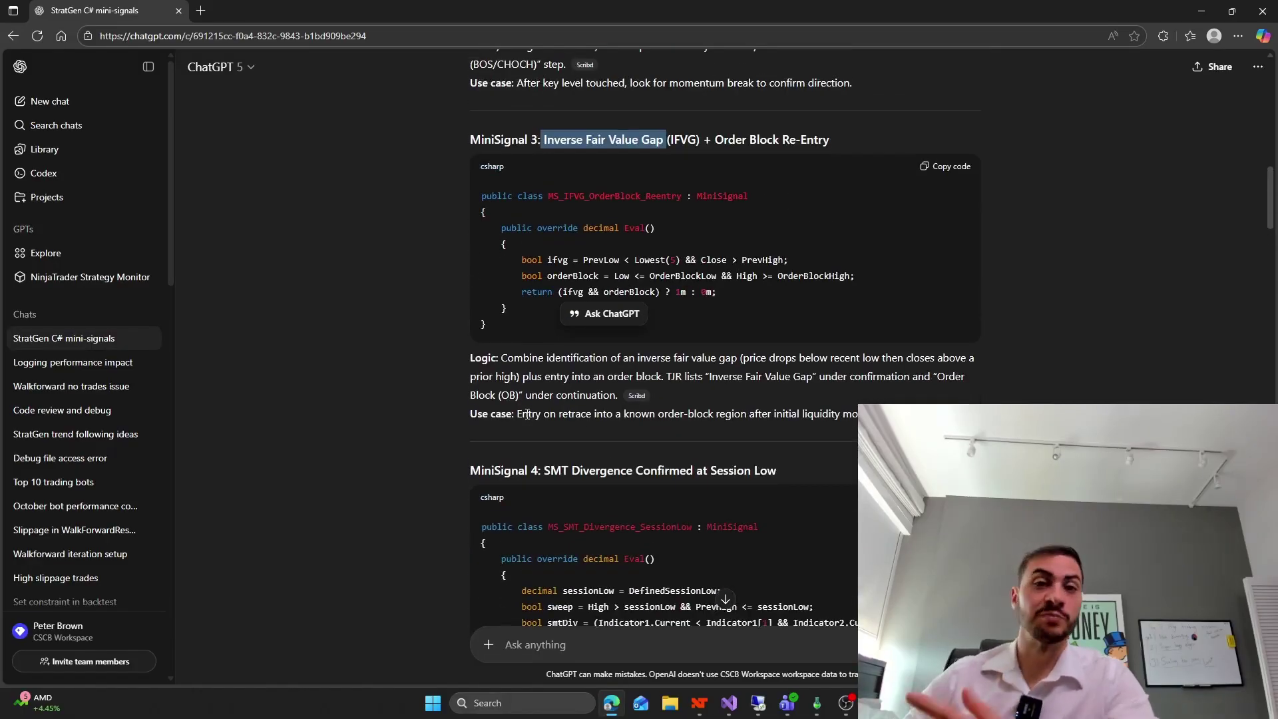
pyautogui.scroll(5, 442, 373)
pyautogui.scroll(-6, 414, 322)
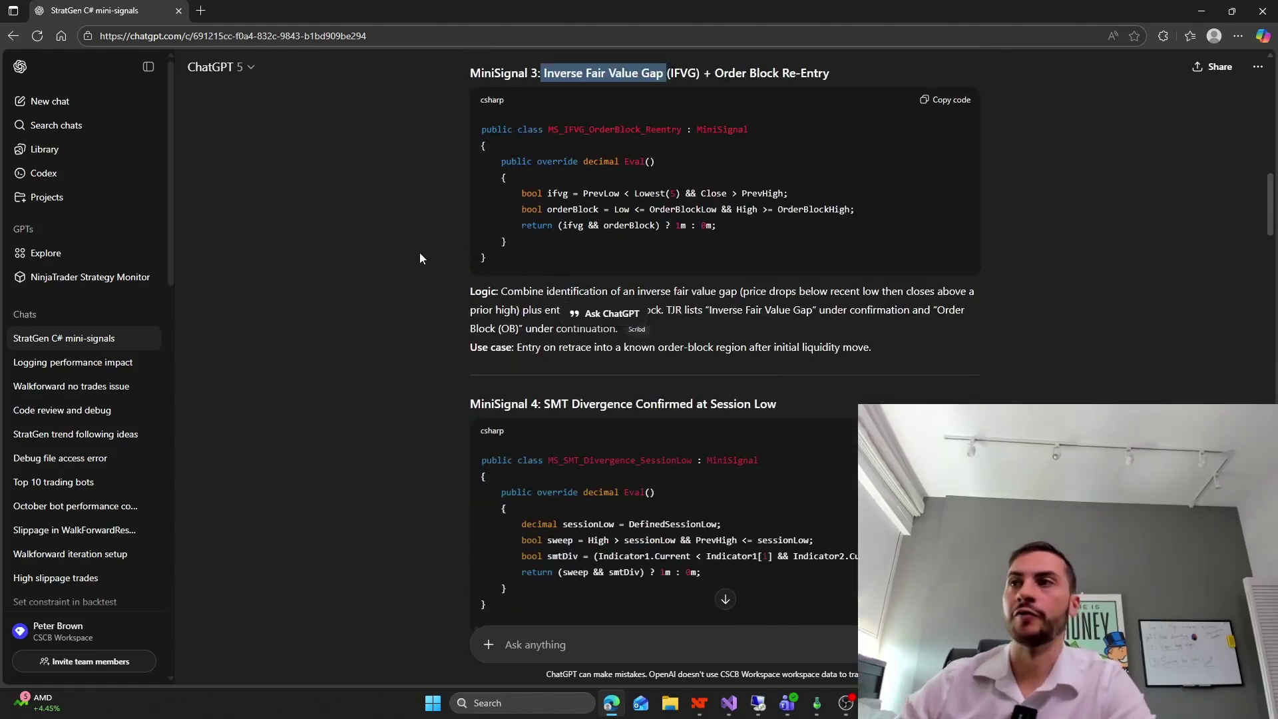
pyautogui.scroll(-2, 419, 258)
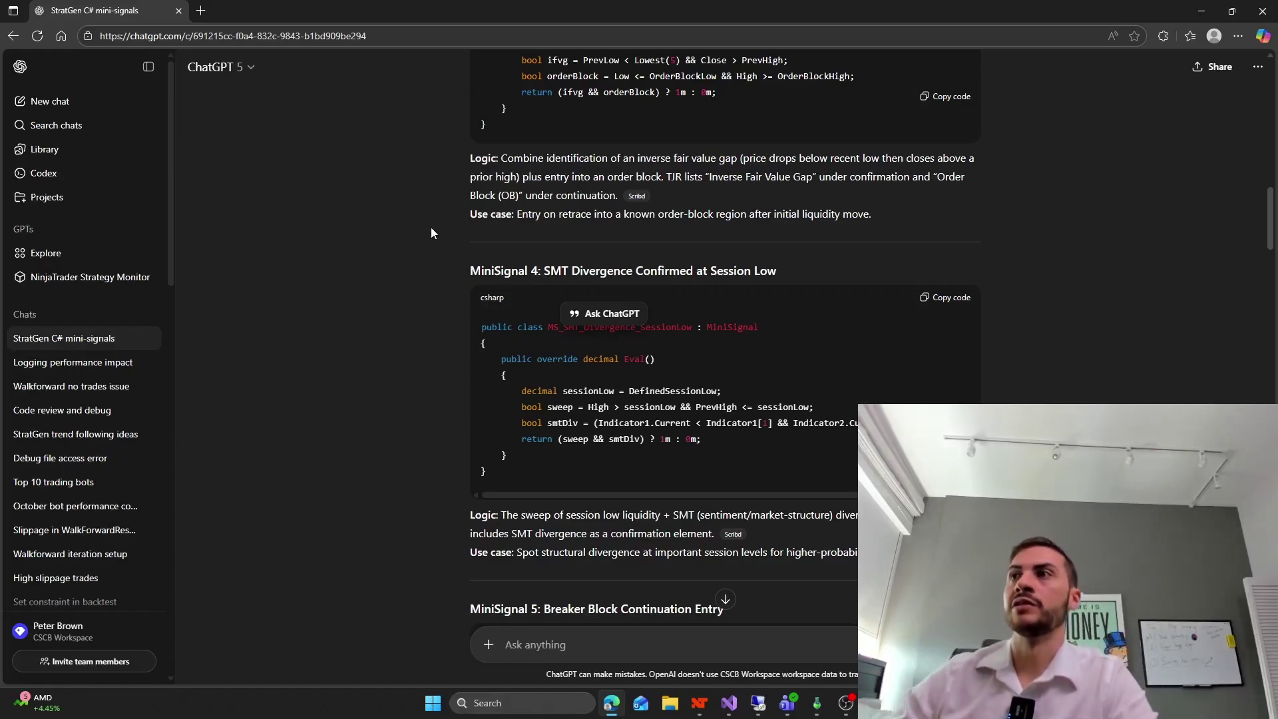
pyautogui.scroll(-4, 419, 257)
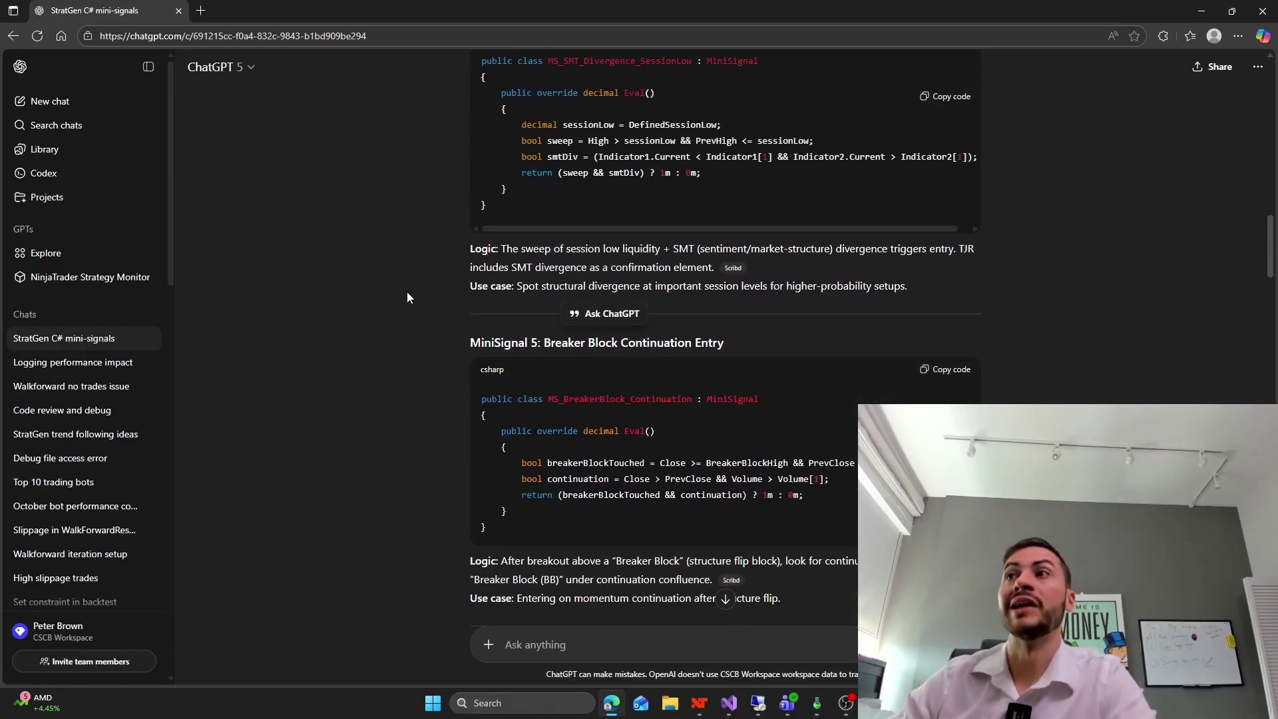
pyautogui.scroll(-8, 409, 293)
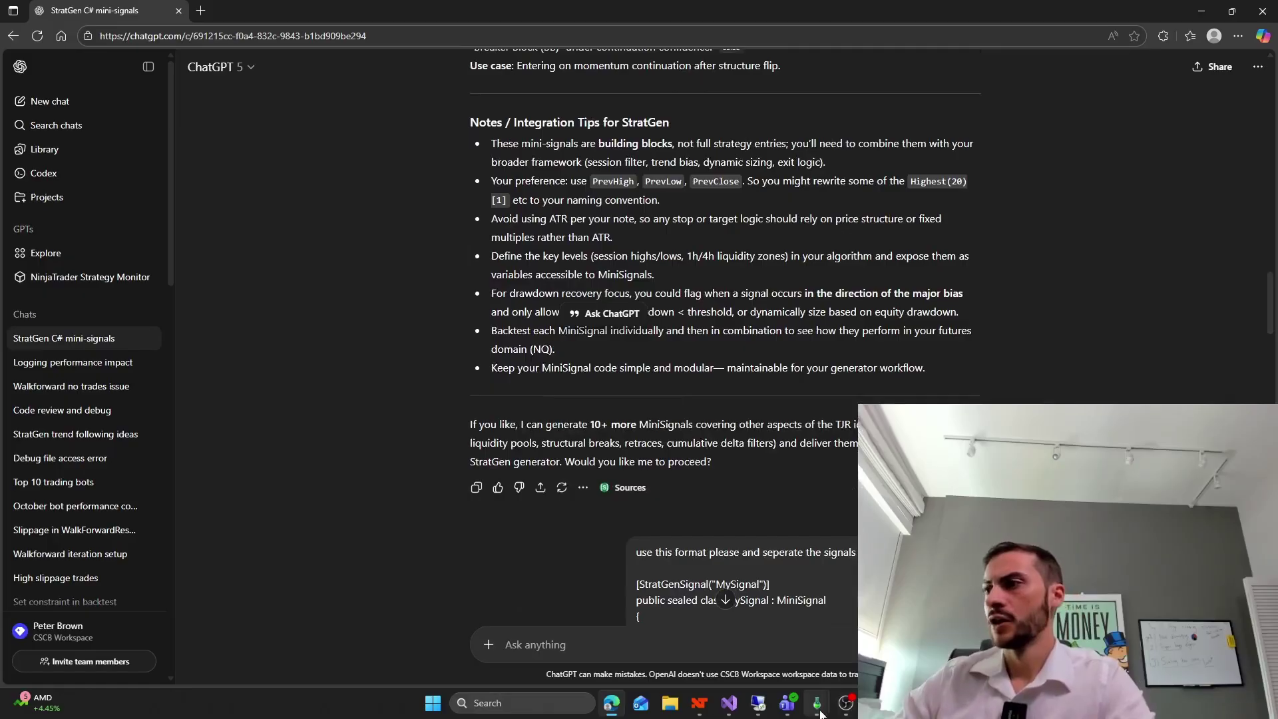
# - Bring the StratGen Settings window forward, select the signal editor code, and return to the Signals list
pyautogui.moveTo(820, 714)
pyautogui.click(779, 625)
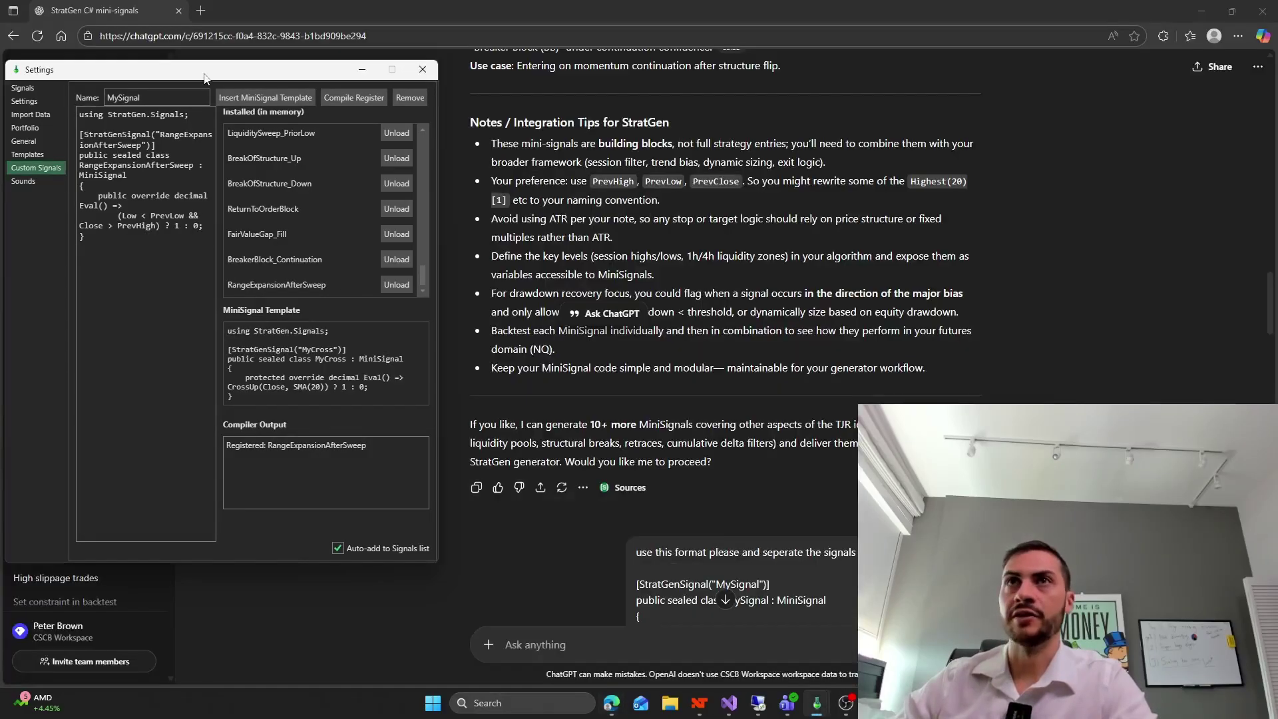
pyautogui.moveTo(205, 78); pyautogui.dragTo(426, 122)
pyautogui.moveTo(313, 283); pyautogui.dragTo(301, 157)
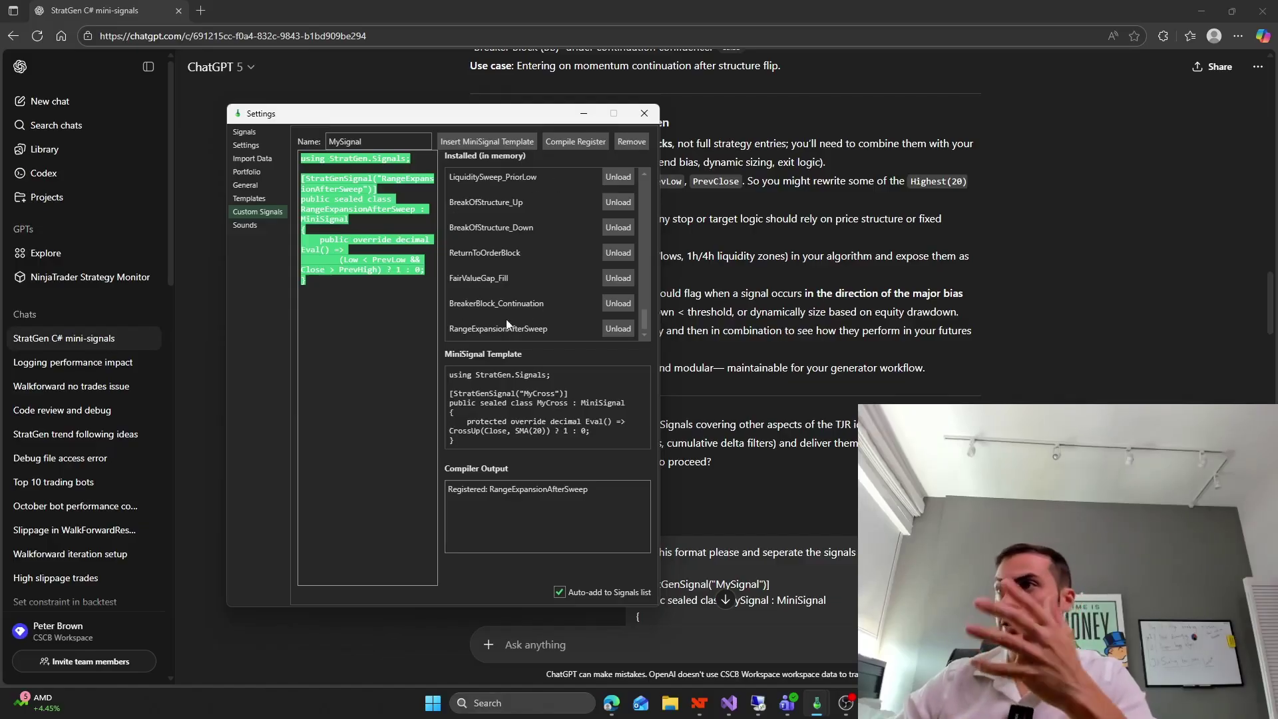
pyautogui.moveTo(360, 296); pyautogui.dragTo(277, 162)
pyautogui.click(245, 132)
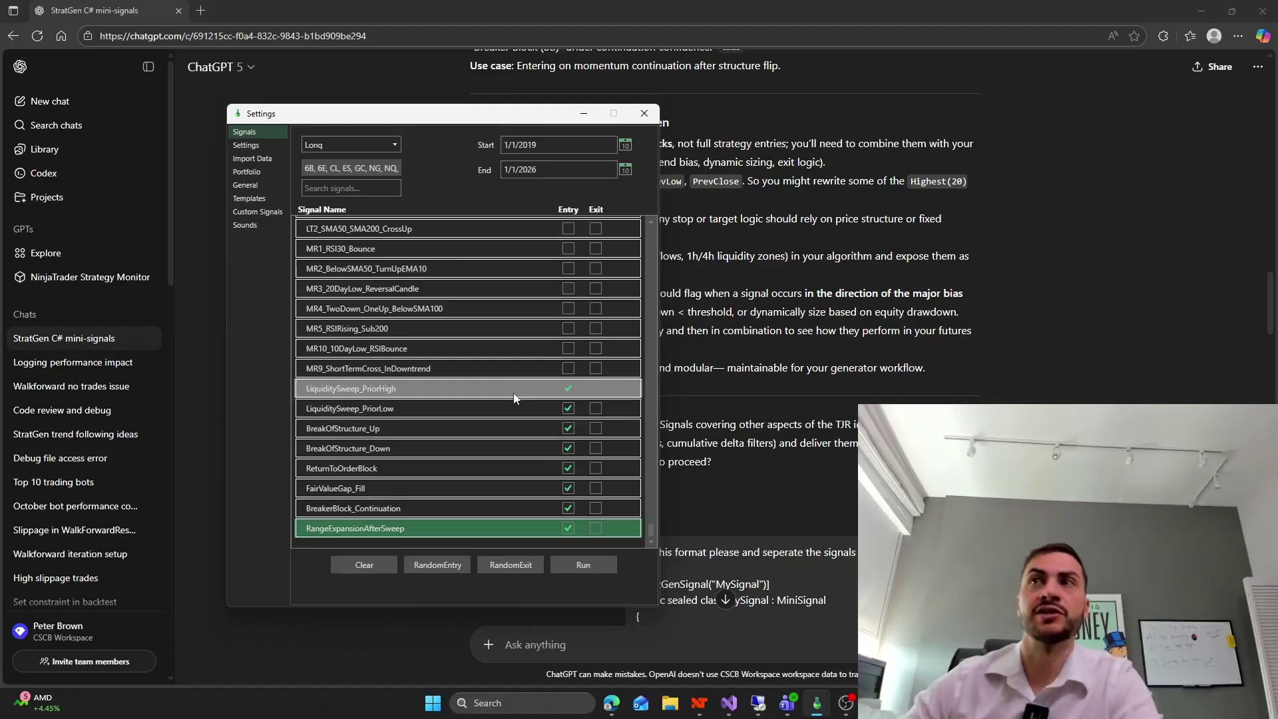
pyautogui.click(369, 169)
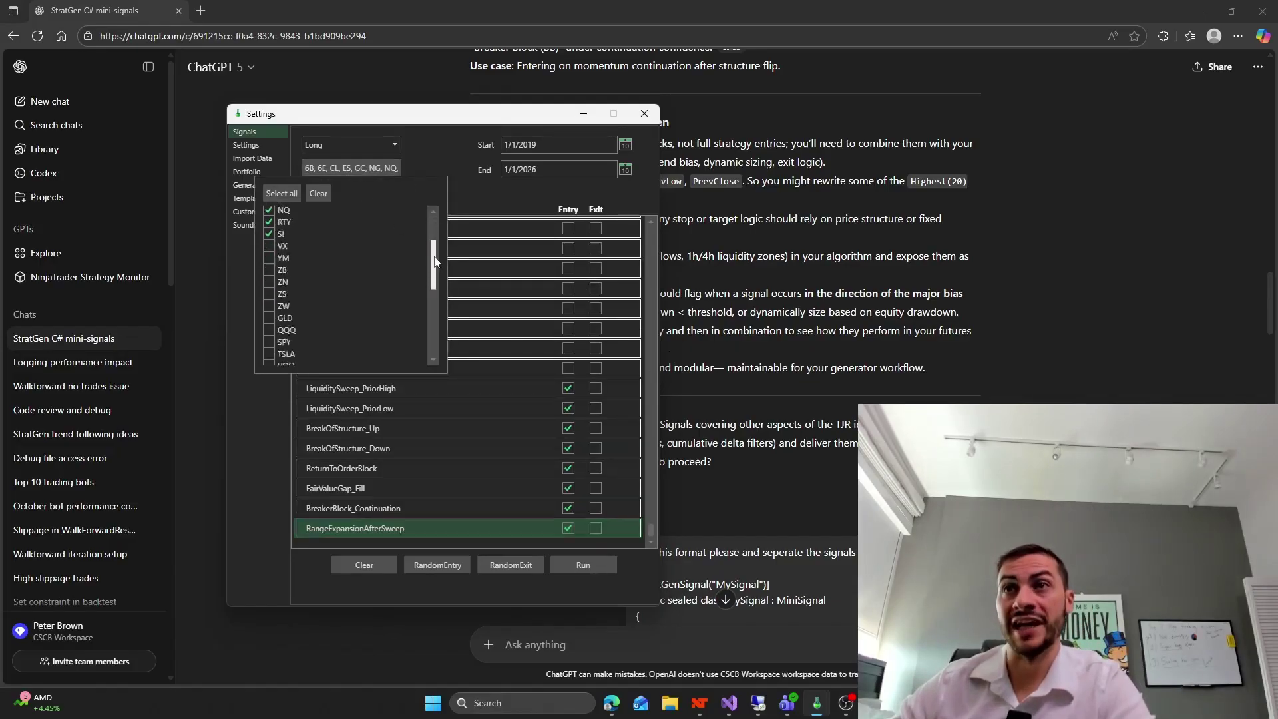
pyautogui.scroll(-5, 434, 229)
pyautogui.scroll(5, 360, 280)
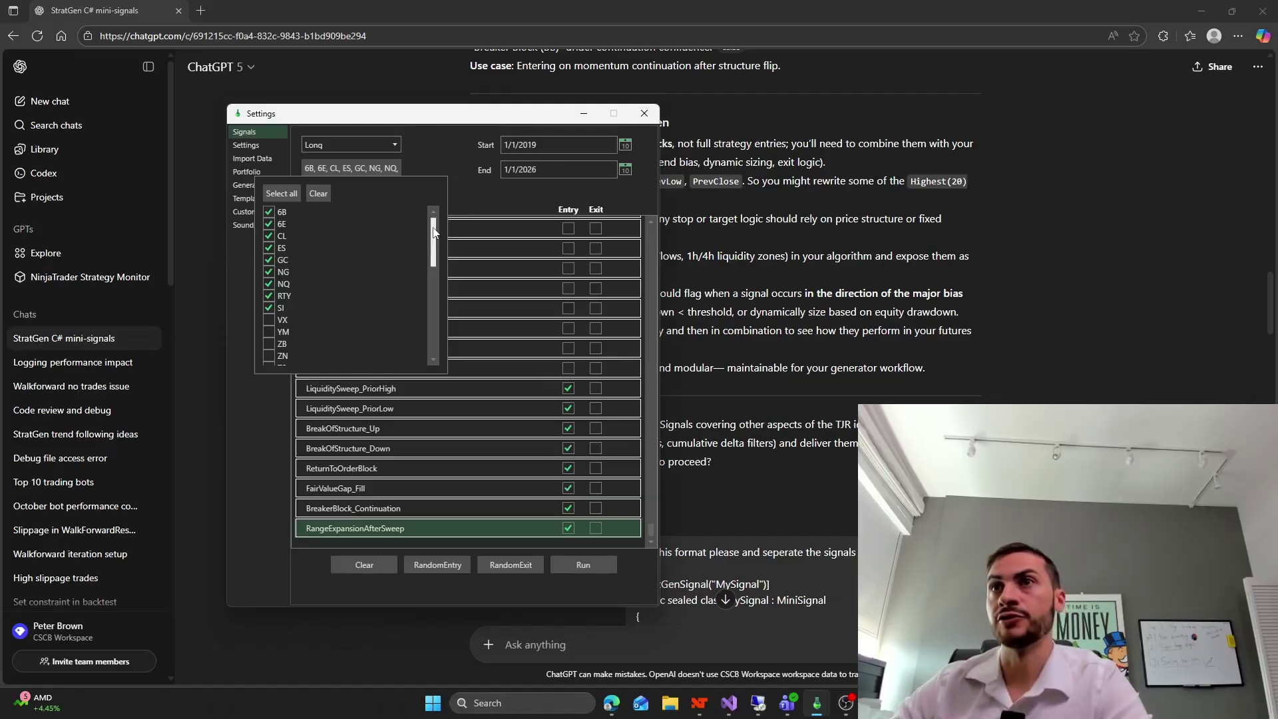
pyautogui.moveTo(433, 227); pyautogui.dragTo(438, 314)
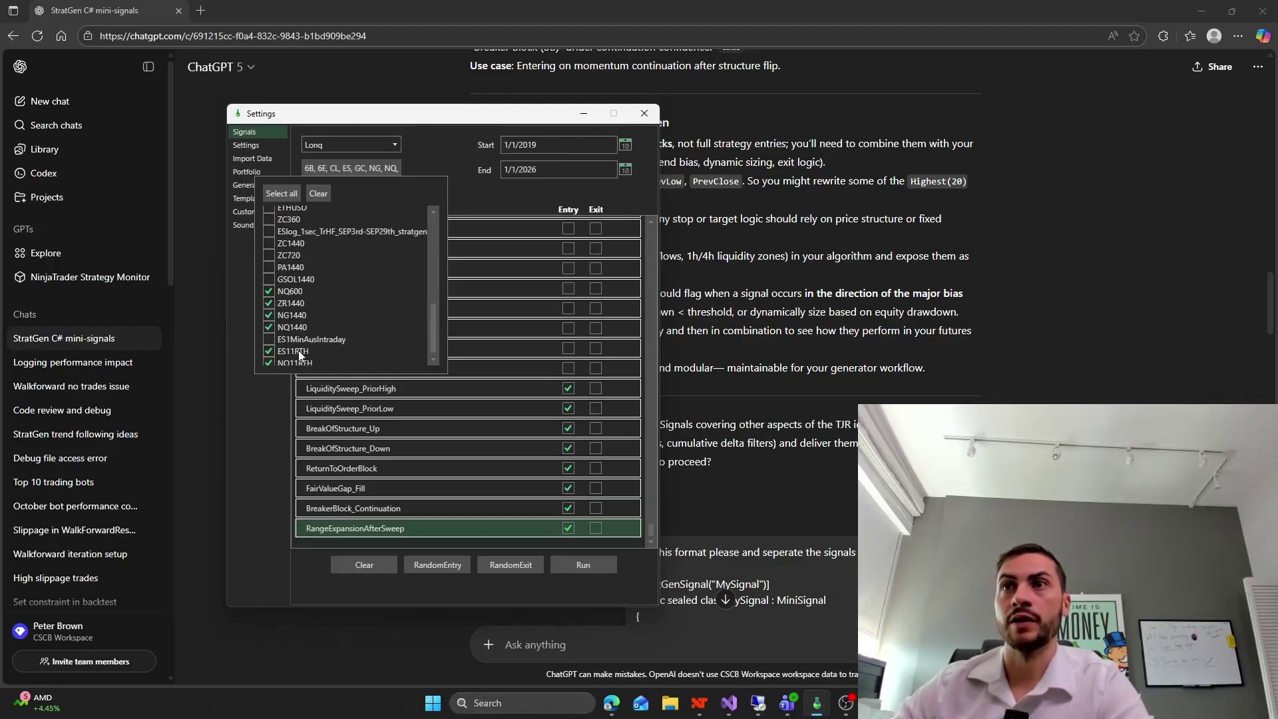
pyautogui.scroll(-1, 353, 286)
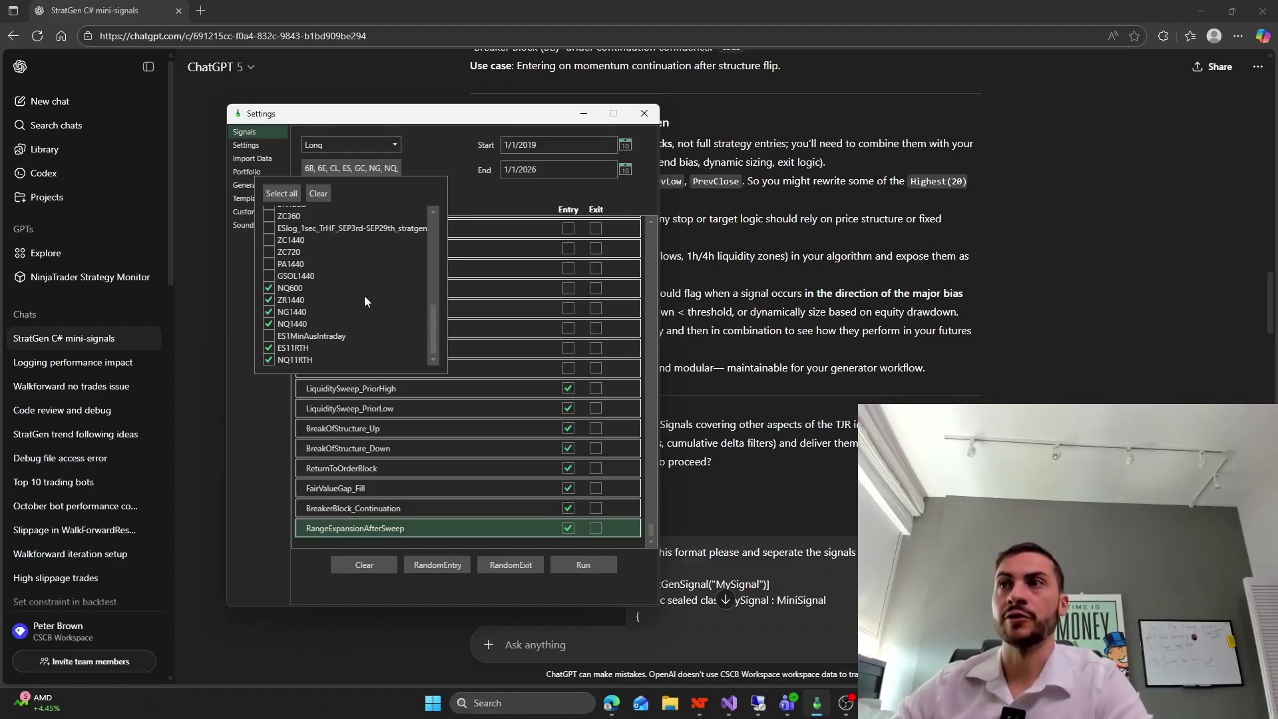
pyautogui.scroll(15, 363, 303)
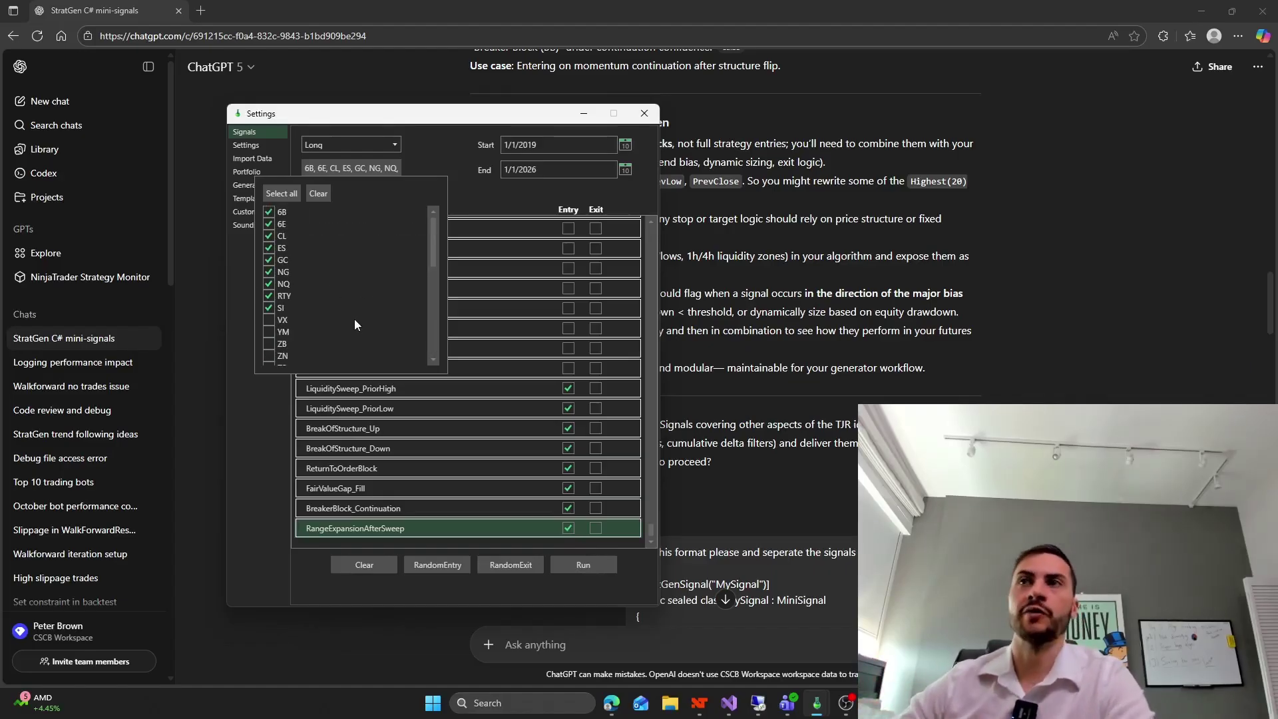
pyautogui.scroll(-10, 400, 255)
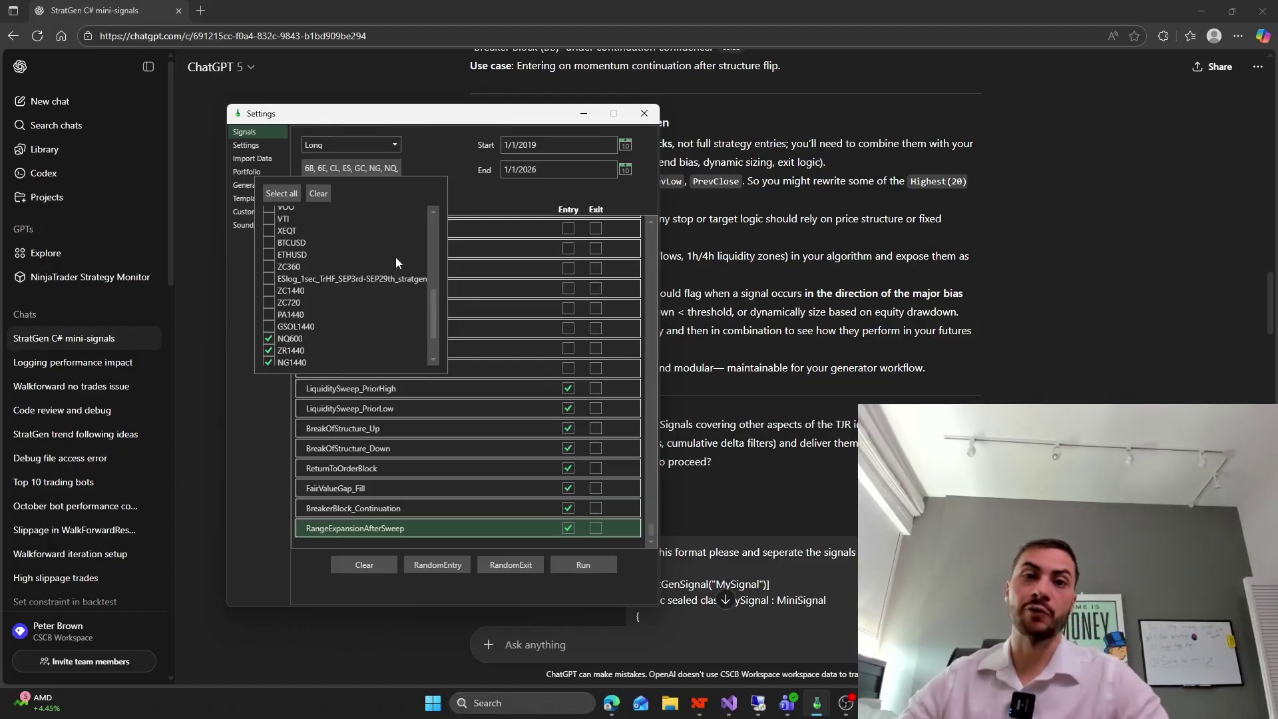
# - Close the market checklist and keep the trade direction on Long
pyautogui.click(434, 142)
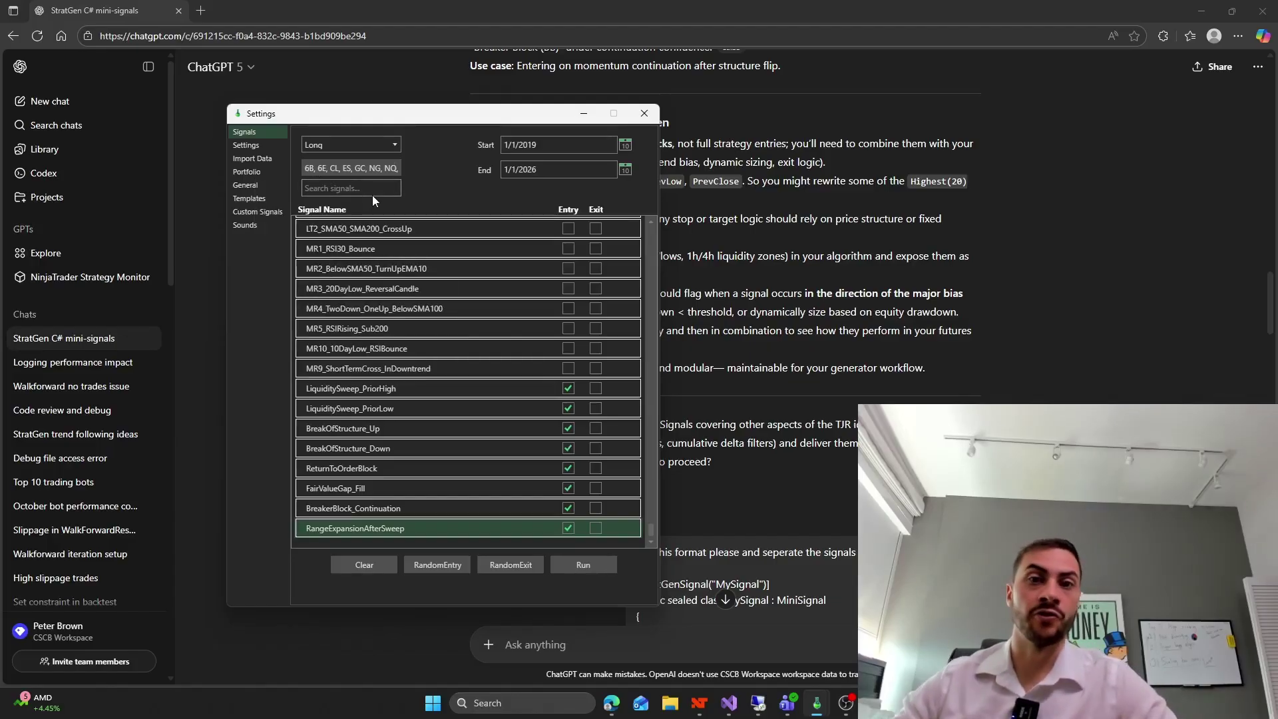
pyautogui.click(382, 151)
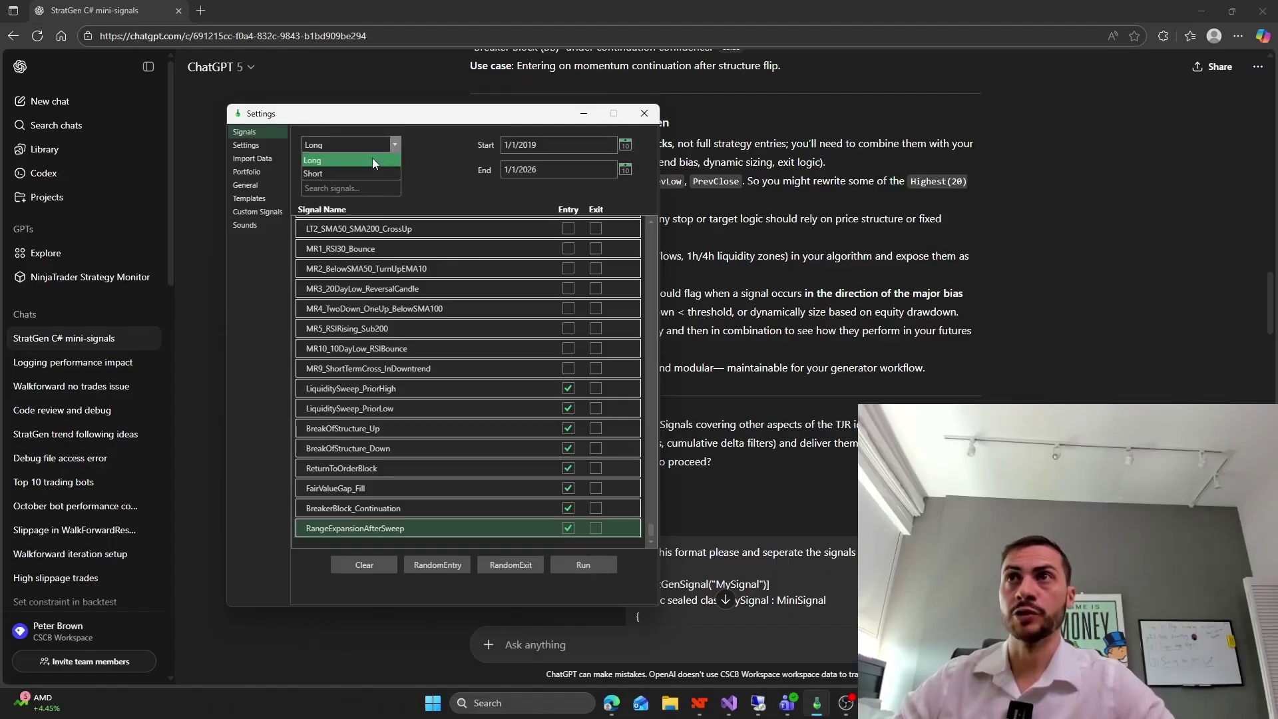
pyautogui.click(309, 147)
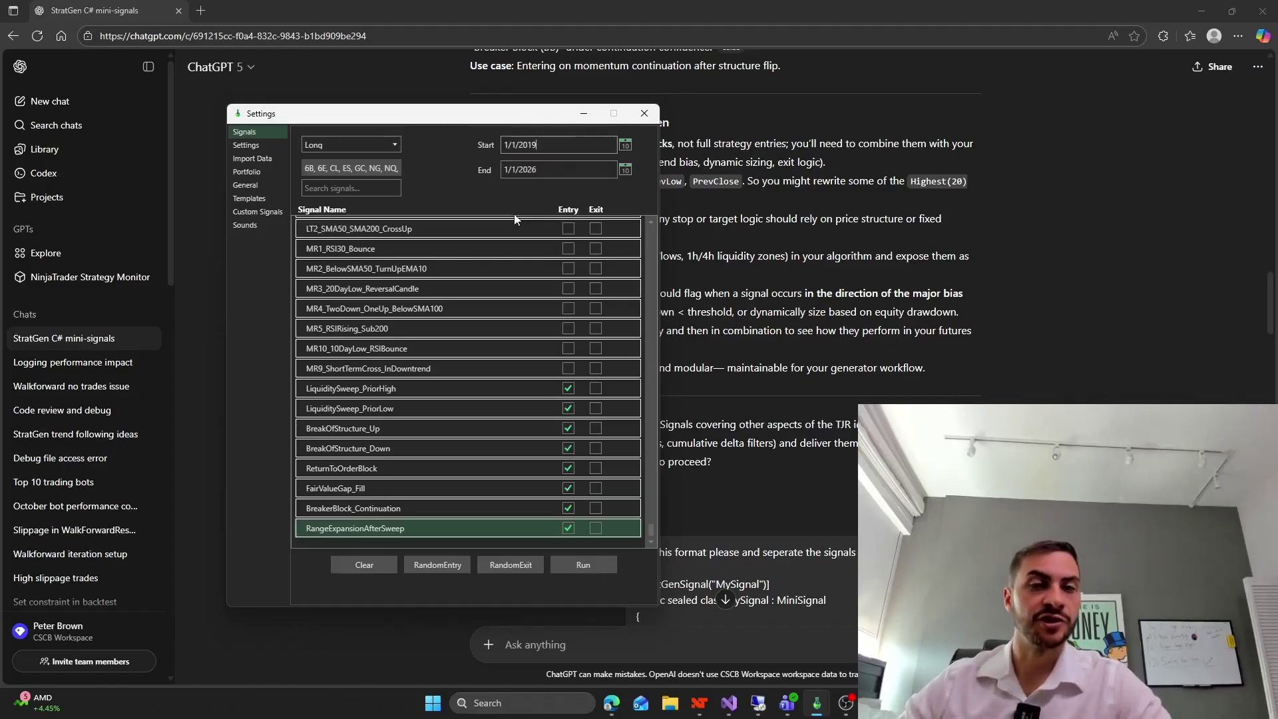
# - Check the 1/1/2019–1/1/2026 start and end dates and bring up the backtest Settings page
pyautogui.moveTo(454, 124); pyautogui.dragTo(382, 120)
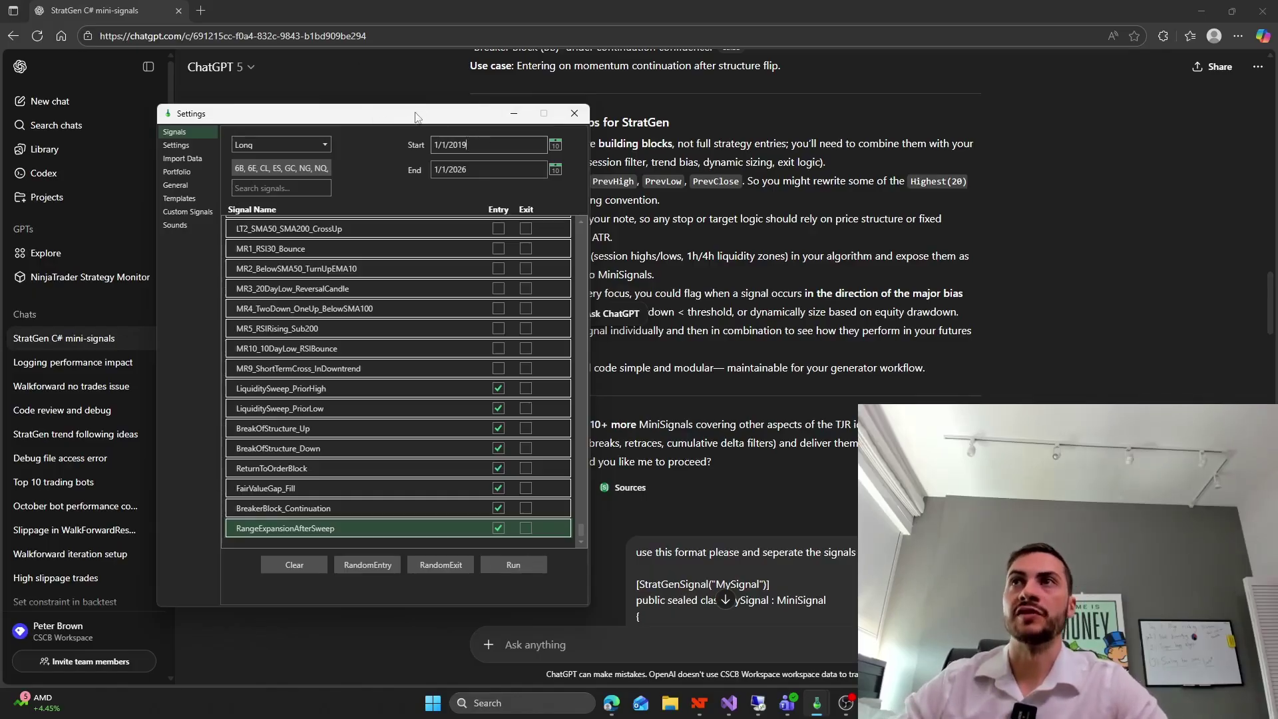
pyautogui.moveTo(418, 116)
pyautogui.mouseDown()
pyautogui.moveTo(360, 136)
pyautogui.moveTo(420, 98)
pyautogui.moveTo(438, 108)
pyautogui.mouseUp()
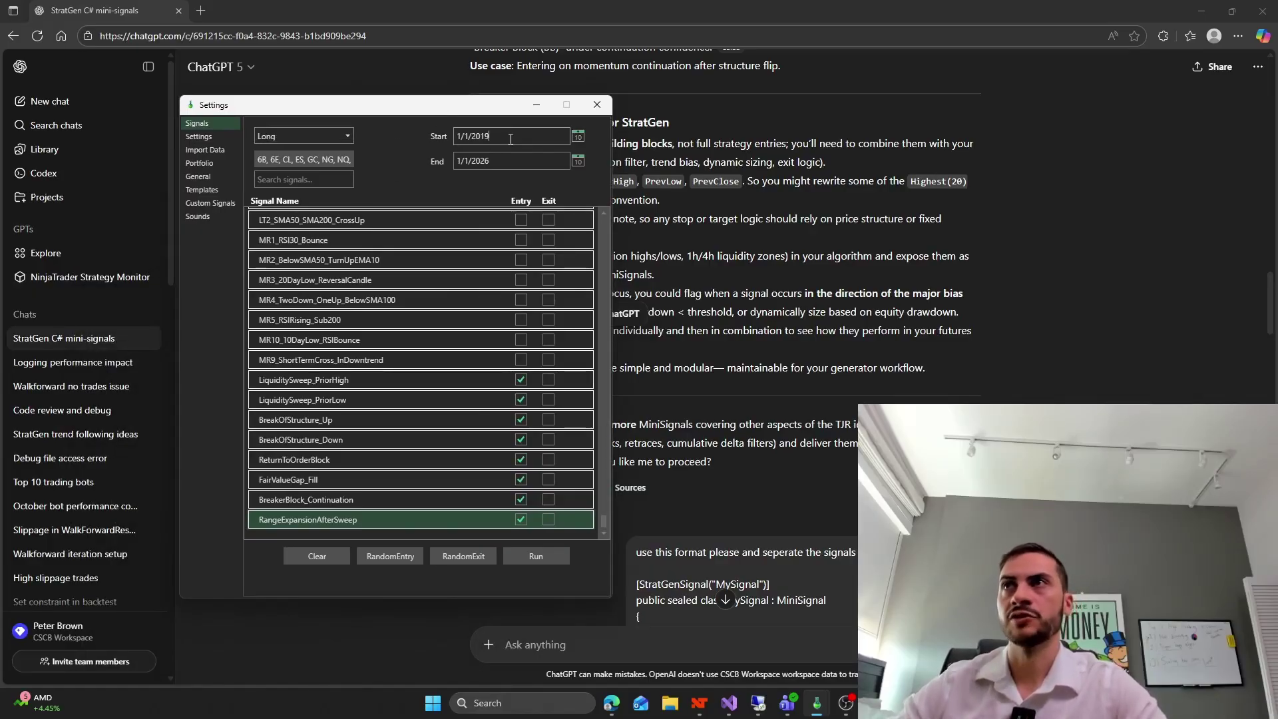
pyautogui.press('Tab')
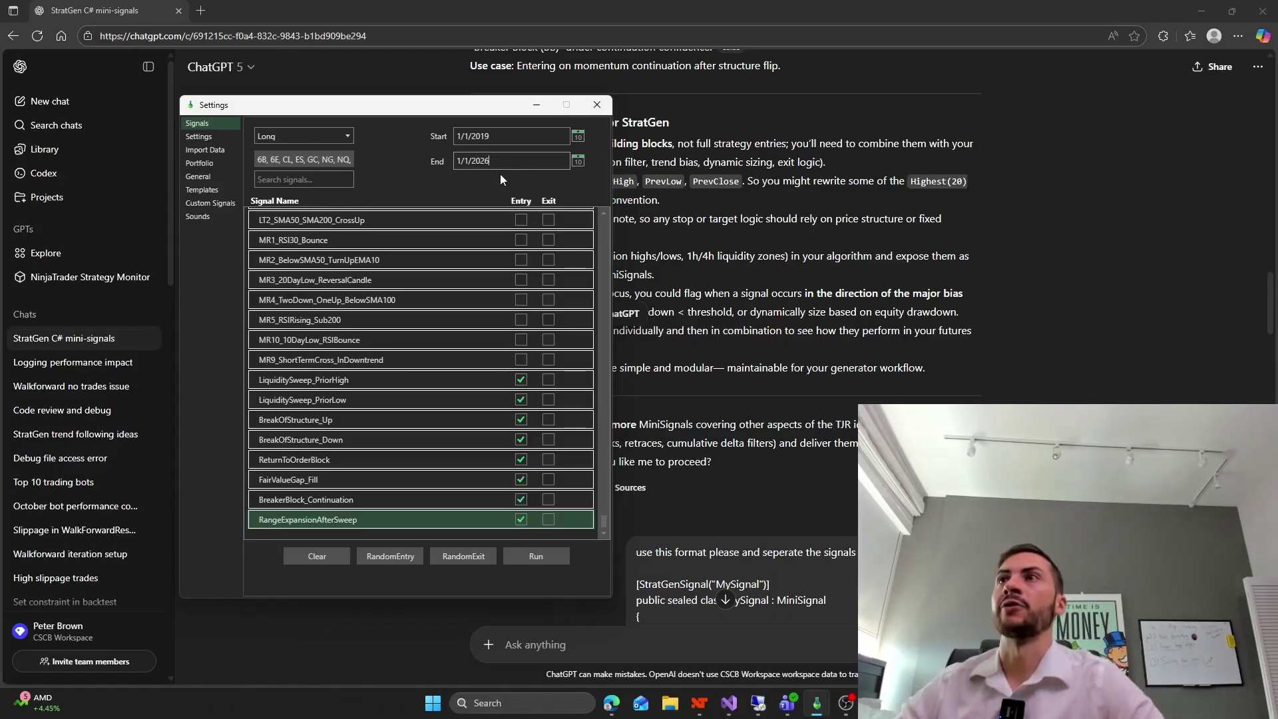
pyautogui.moveTo(386, 104); pyautogui.dragTo(438, 105)
pyautogui.click(251, 133)
# - Review profit target 3000;3000;1 and stop loss 1500;1500;1 without changing them, then go back to Signals
pyautogui.moveTo(376, 237); pyautogui.dragTo(303, 236)
pyautogui.click(373, 203)
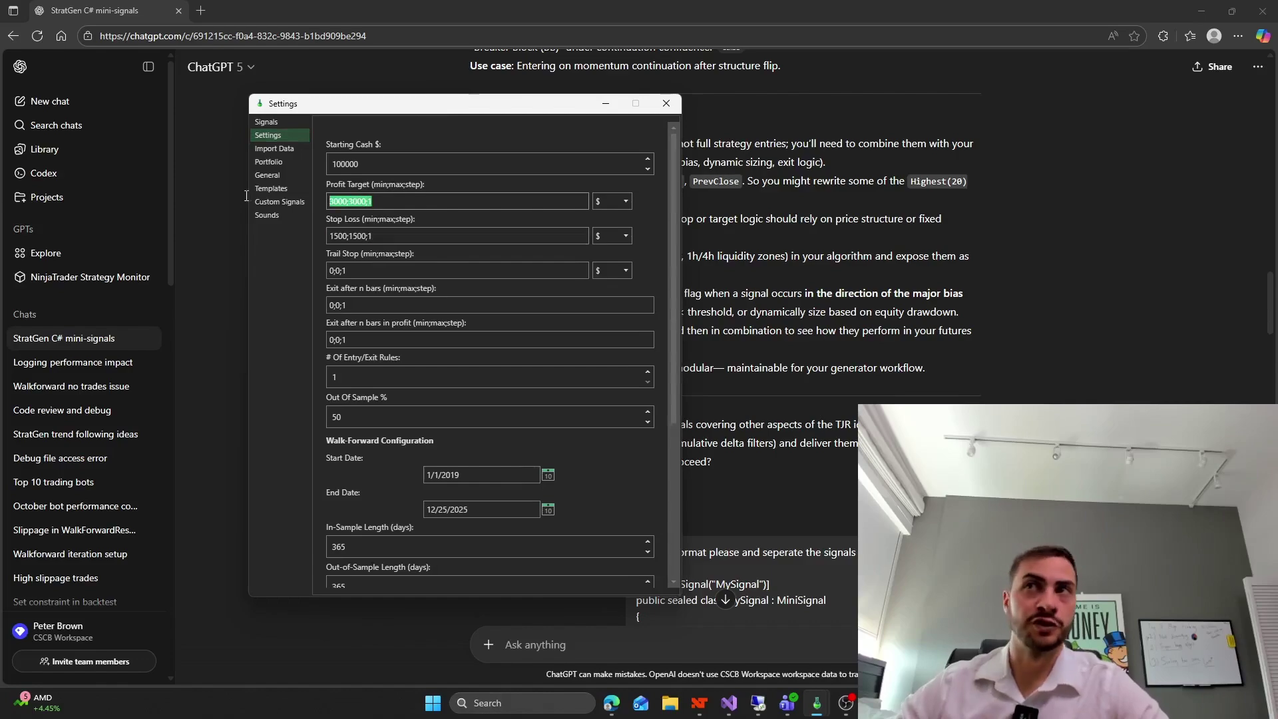
pyautogui.click(379, 237)
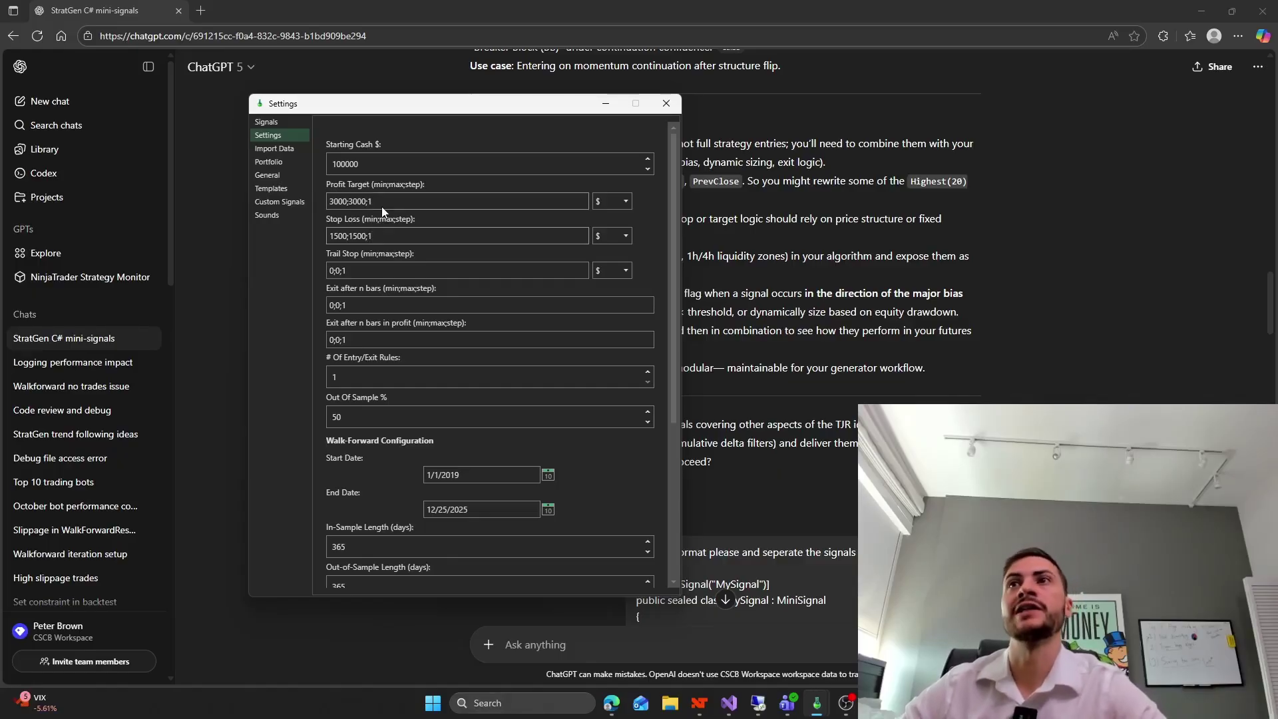
pyautogui.moveTo(382, 207); pyautogui.dragTo(218, 202)
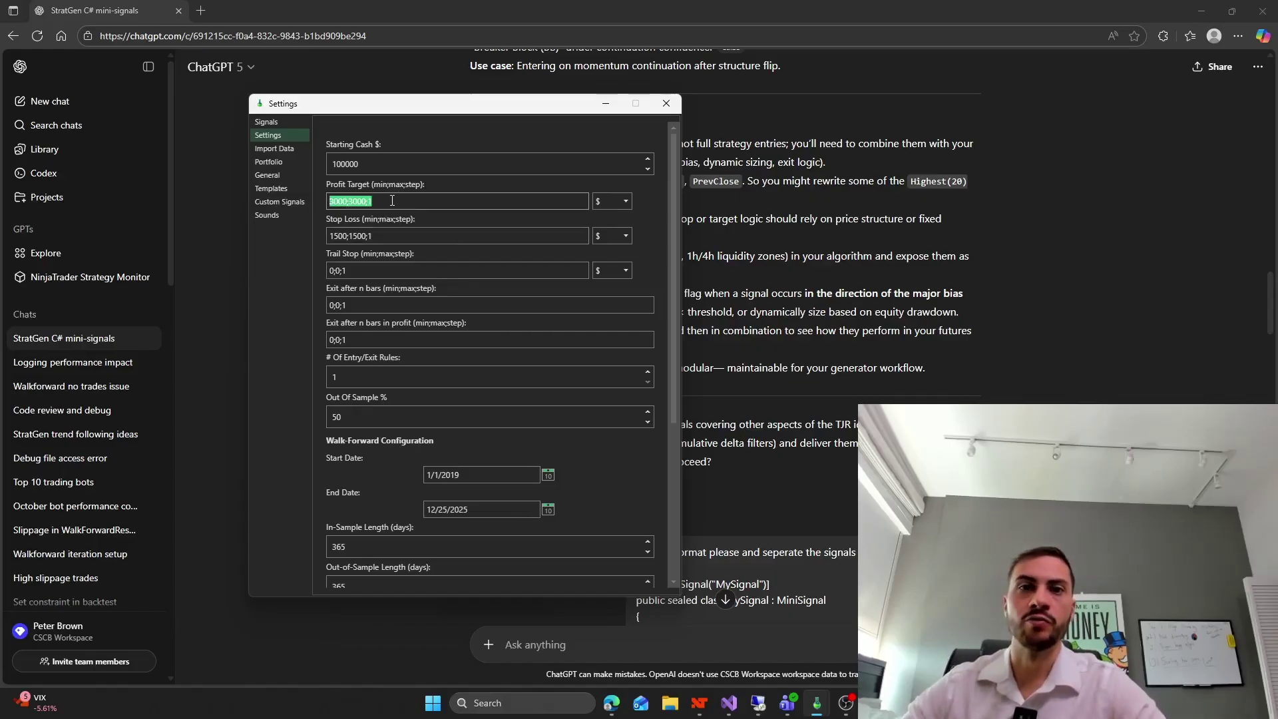
pyautogui.click(423, 237)
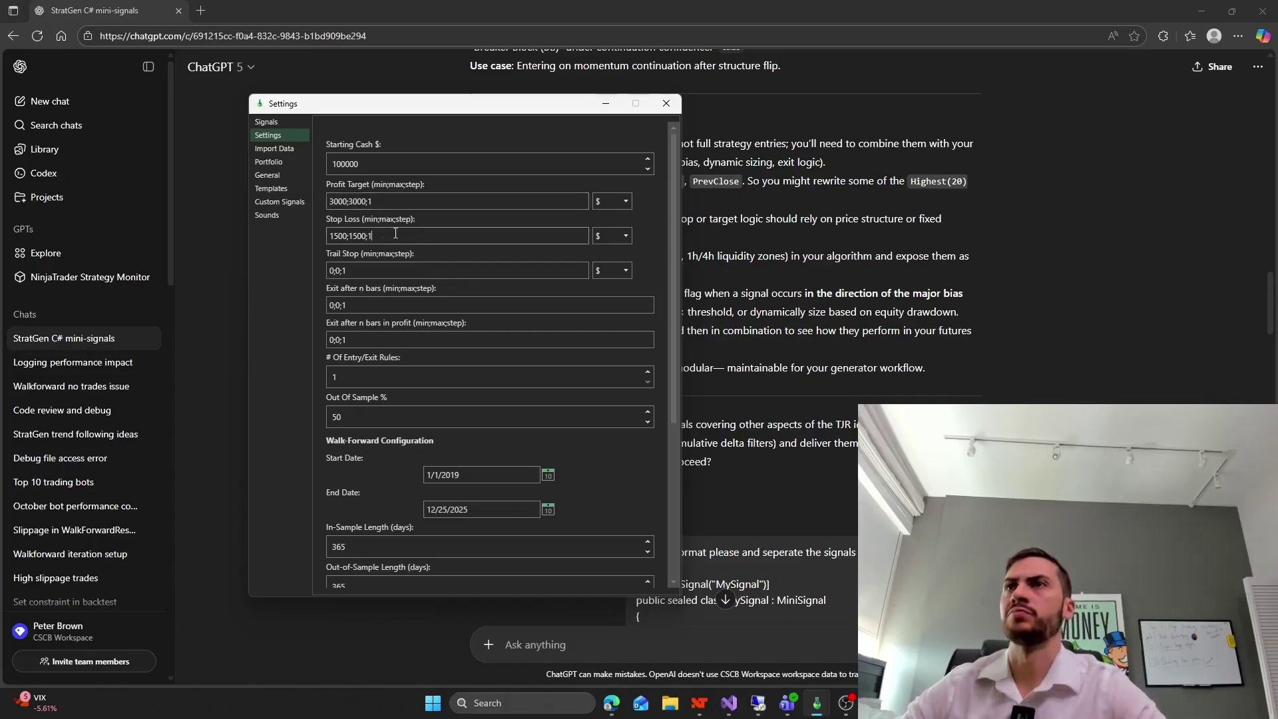
pyautogui.click(417, 196)
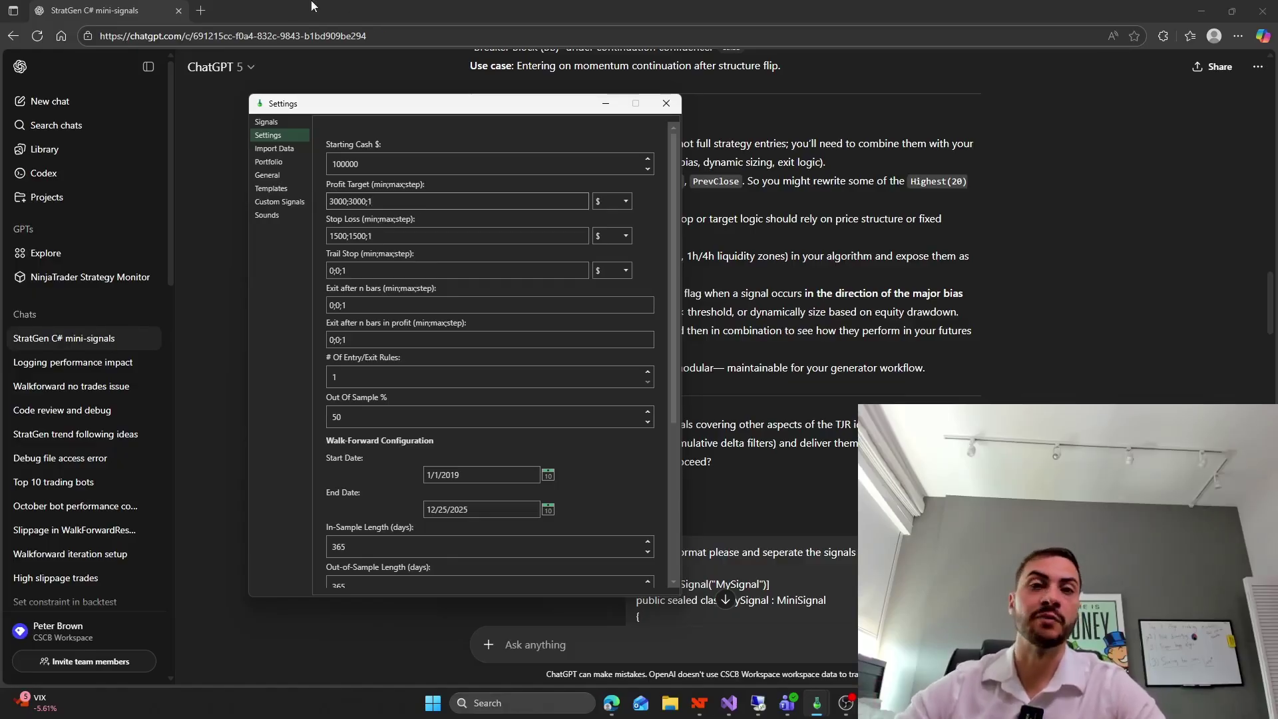
pyautogui.hotkey('ctrl', 'a')
pyautogui.click(396, 237)
pyautogui.click(385, 205)
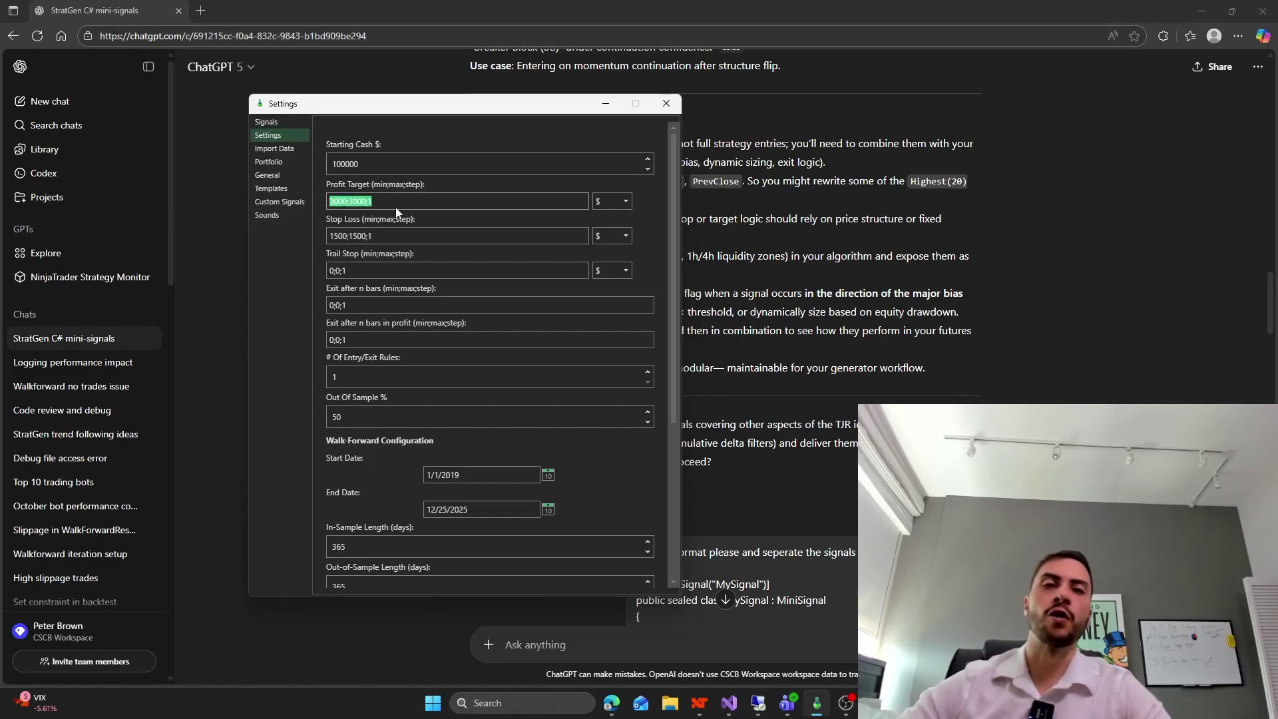
pyautogui.click(287, 122)
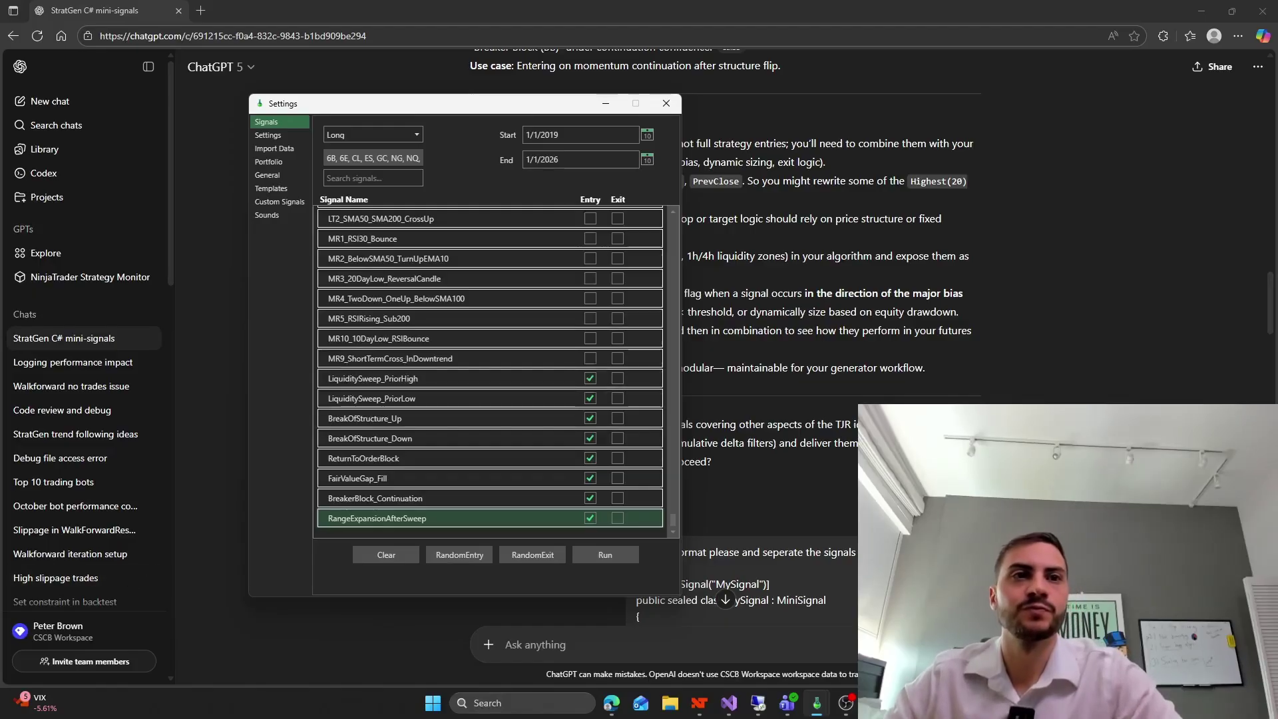
# - Run the simulation and open the Long Strategies results, topped by a ZR1440 breaker-block entry
pyautogui.click(630, 555)
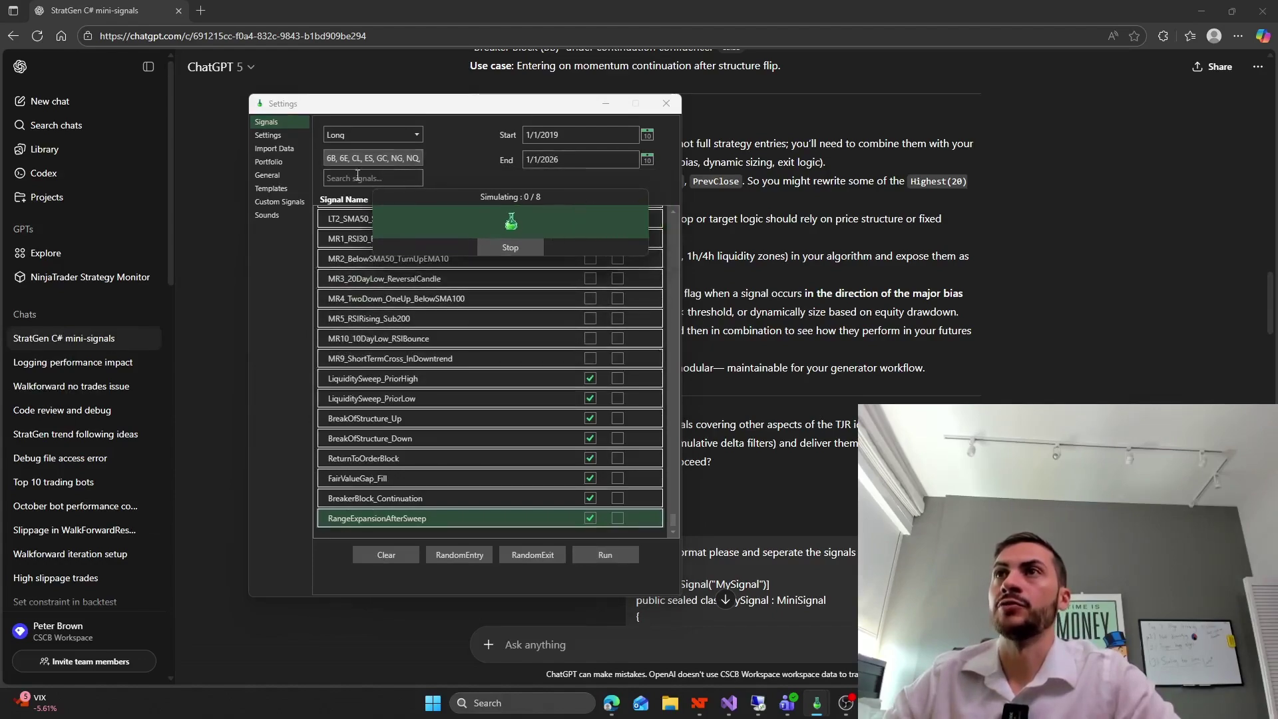
pyautogui.click(341, 160)
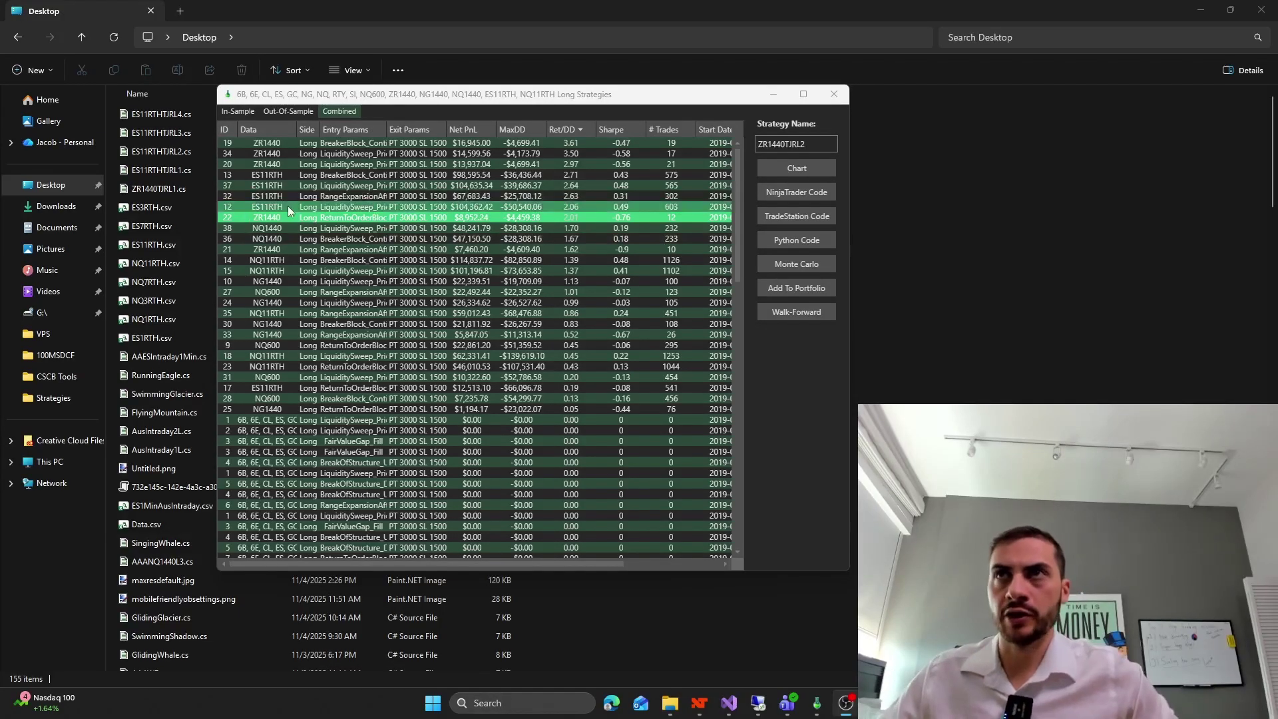
pyautogui.keyDown('shift'); pyautogui.click(292, 141); pyautogui.keyUp('shift')
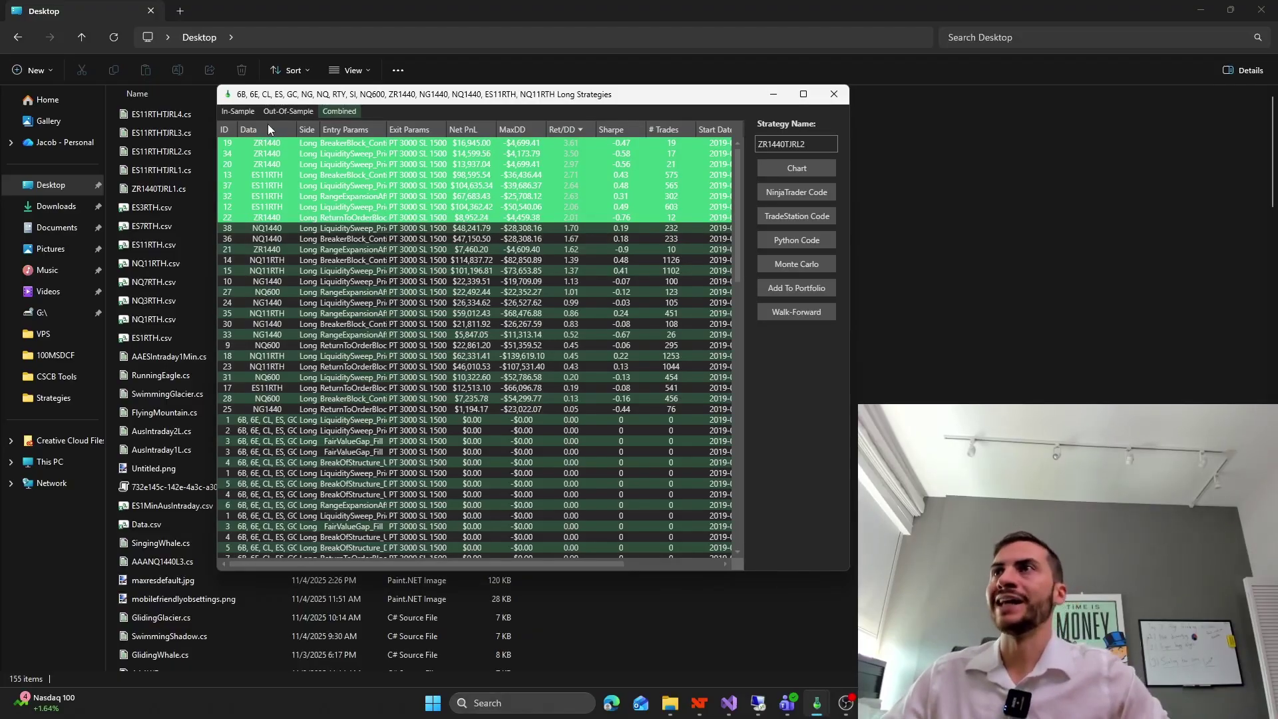
pyautogui.click(576, 206)
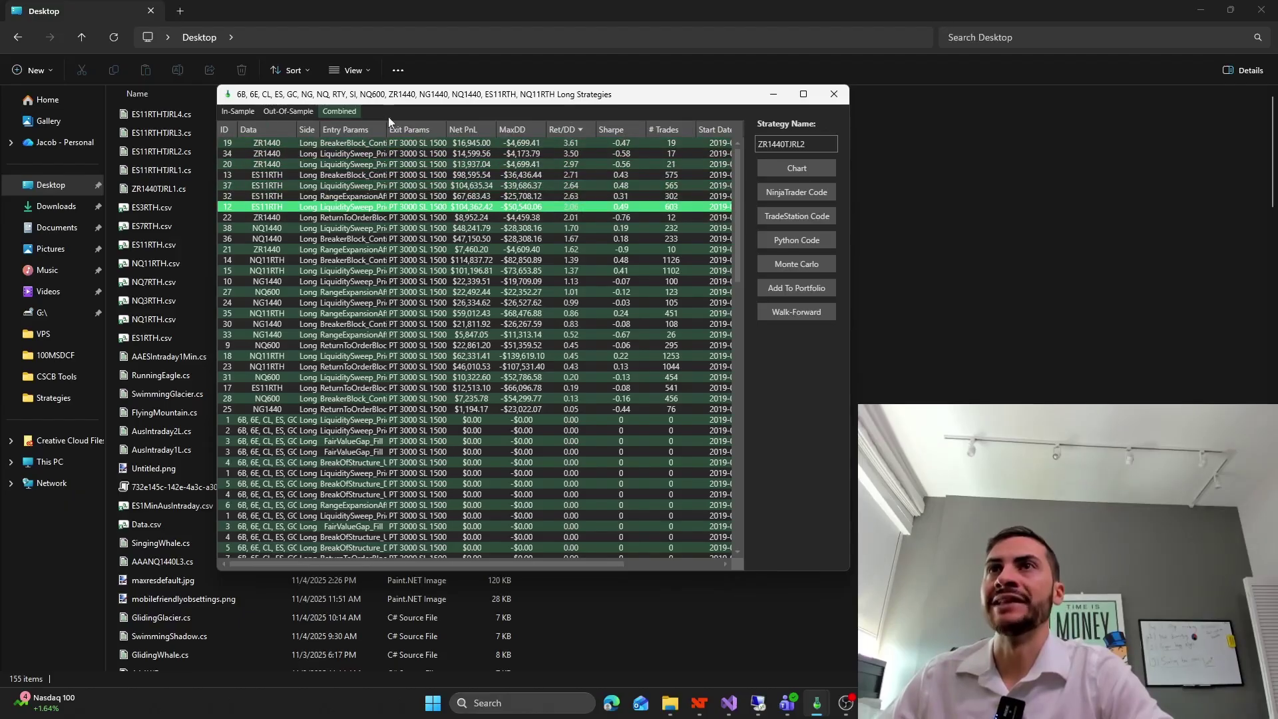
pyautogui.click(285, 144)
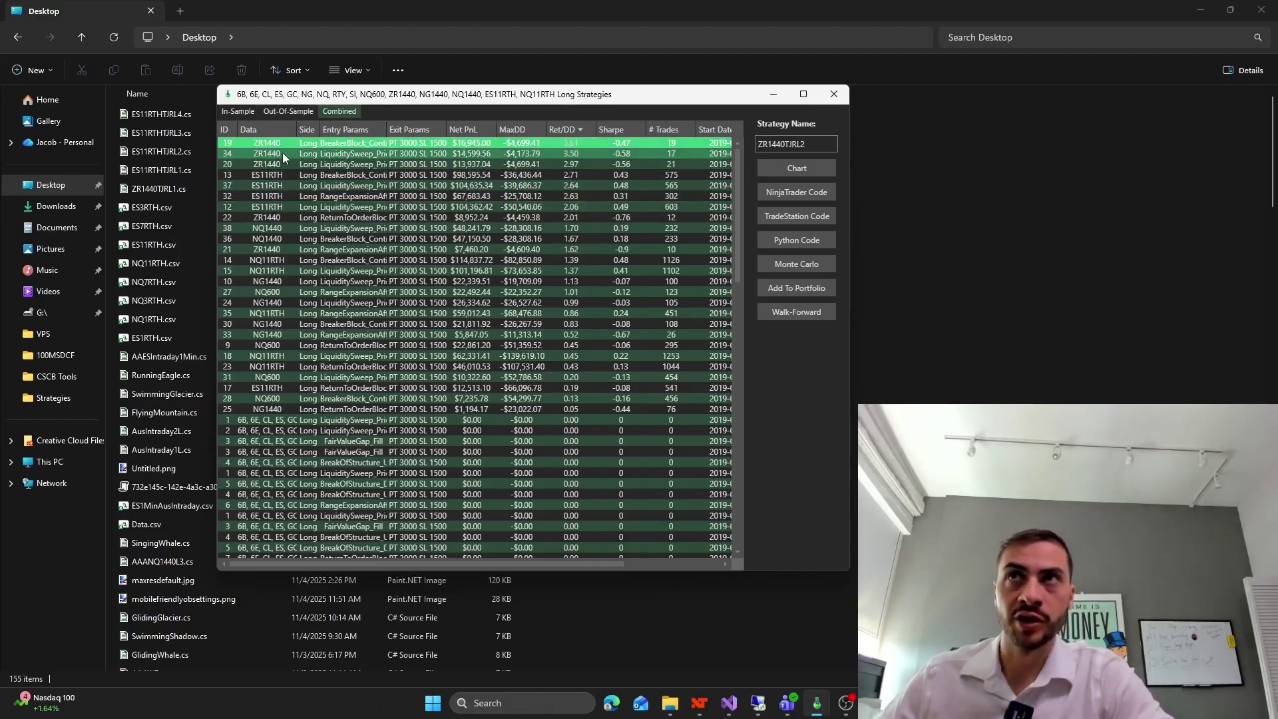
pyautogui.click(358, 167)
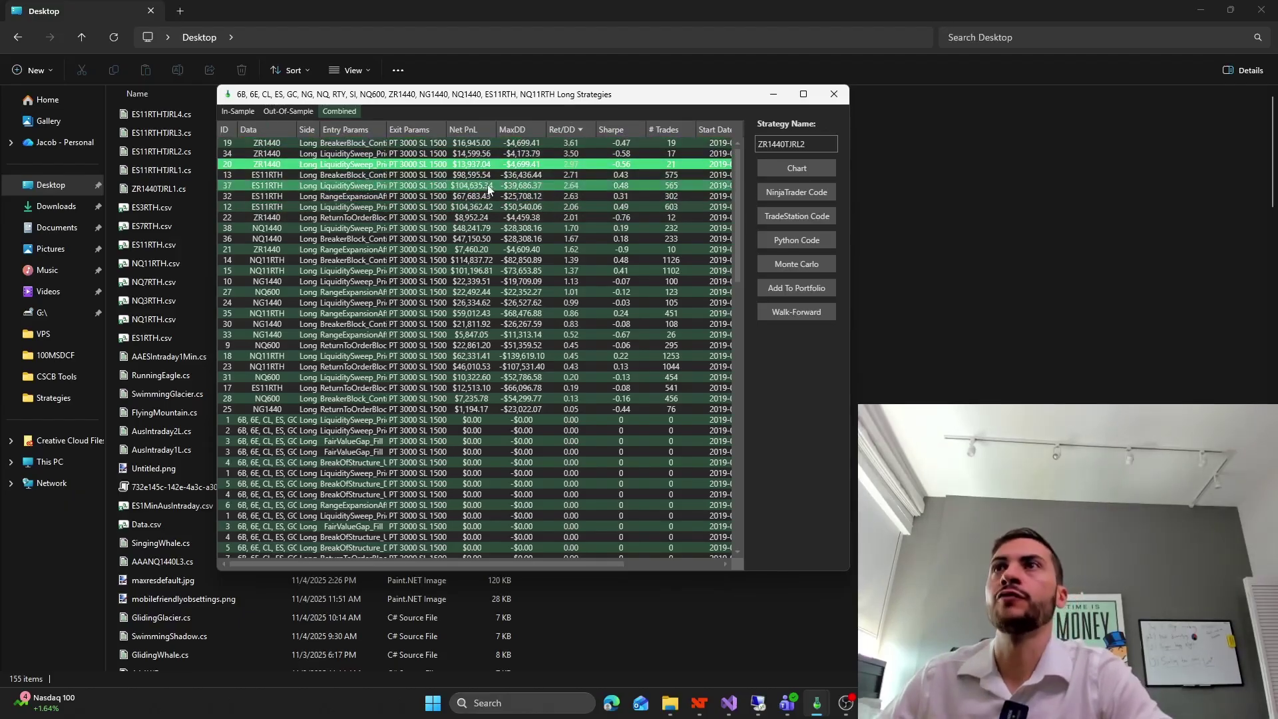
pyautogui.click(301, 176)
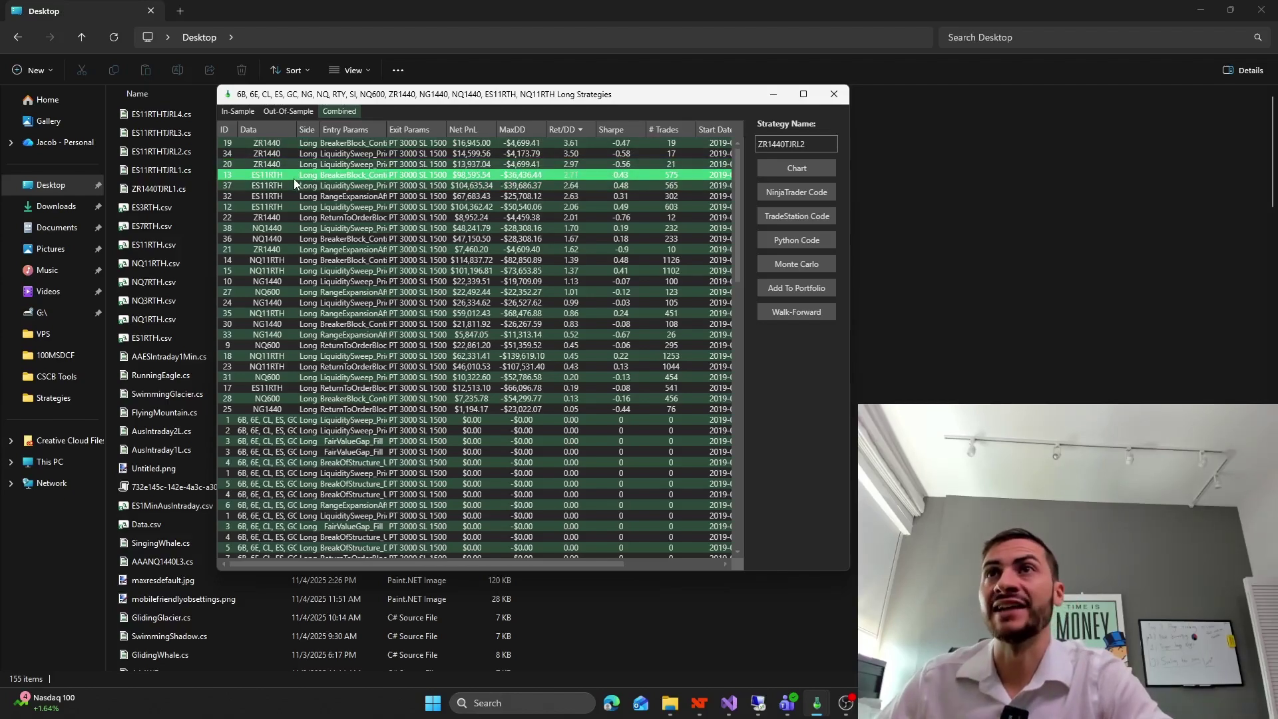
pyautogui.click(293, 206)
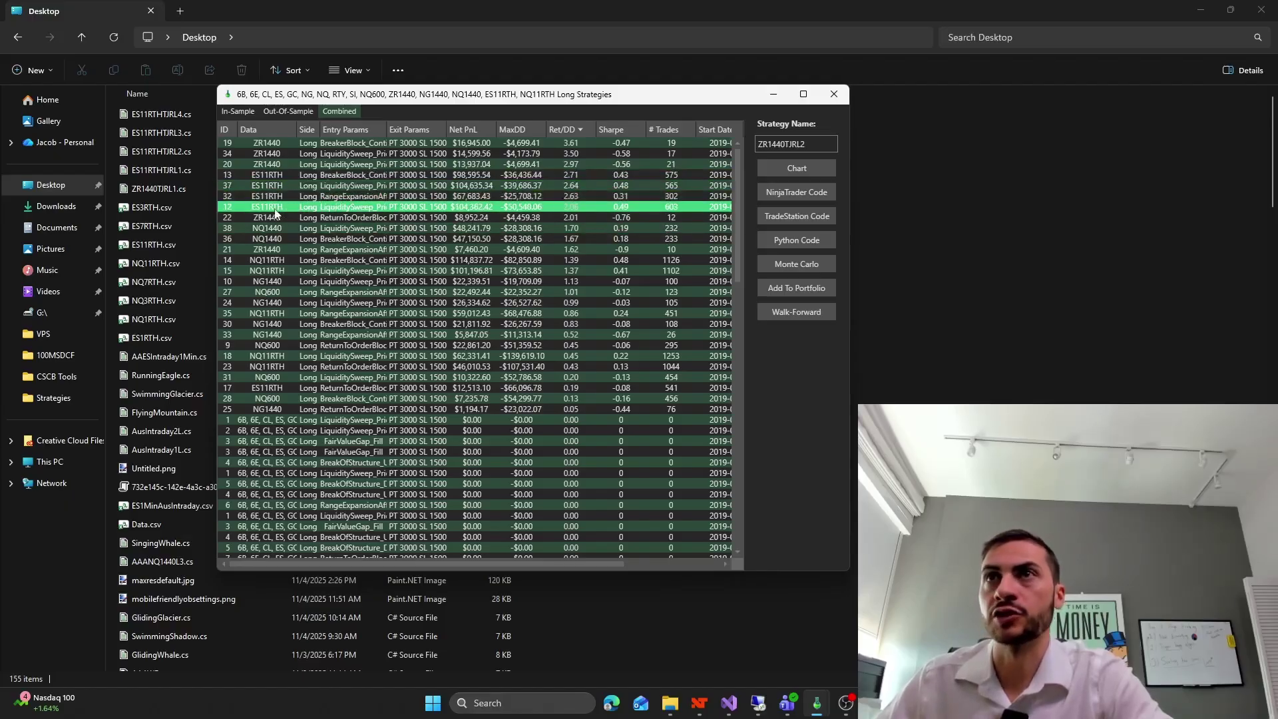
pyautogui.click(252, 218)
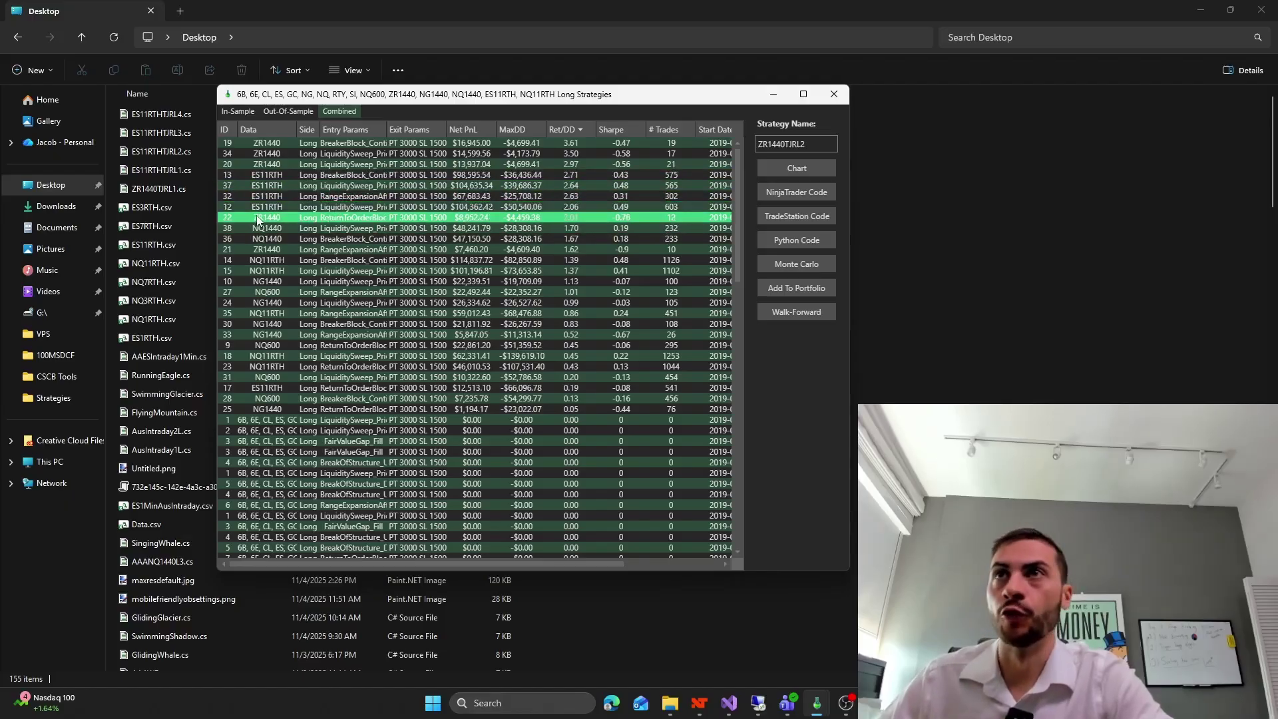
pyautogui.click(261, 207)
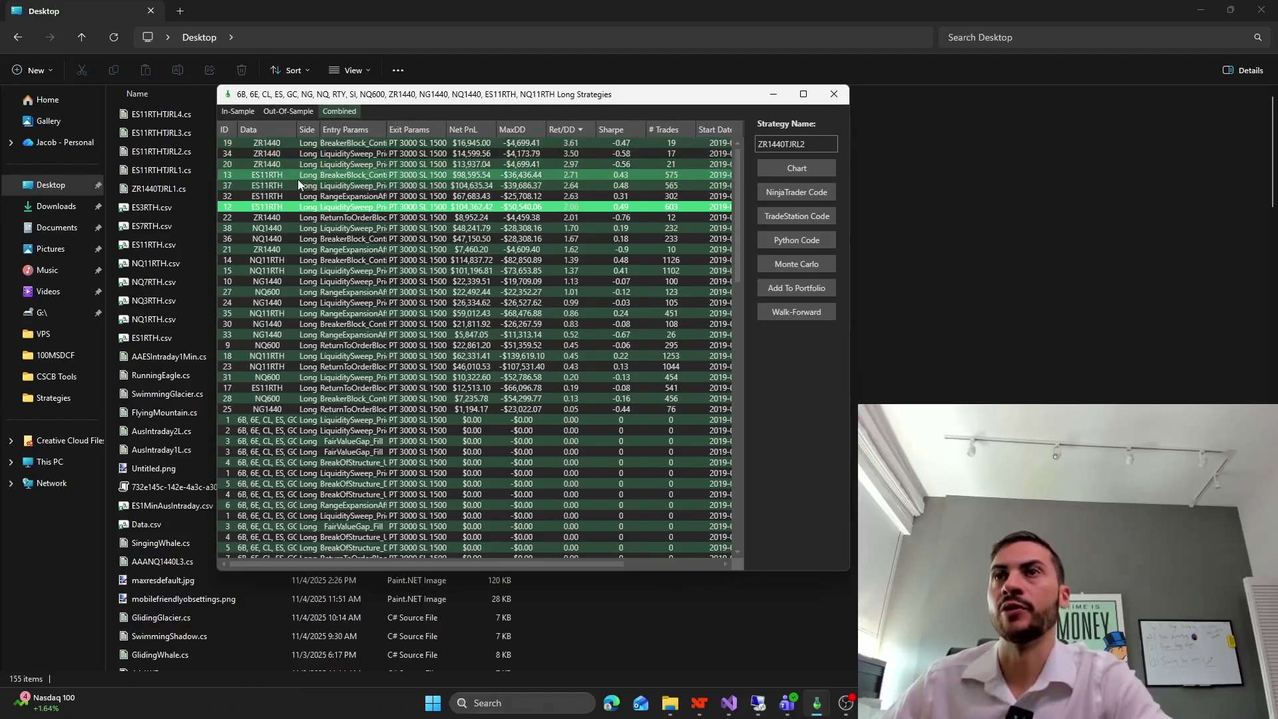
pyautogui.click(299, 228)
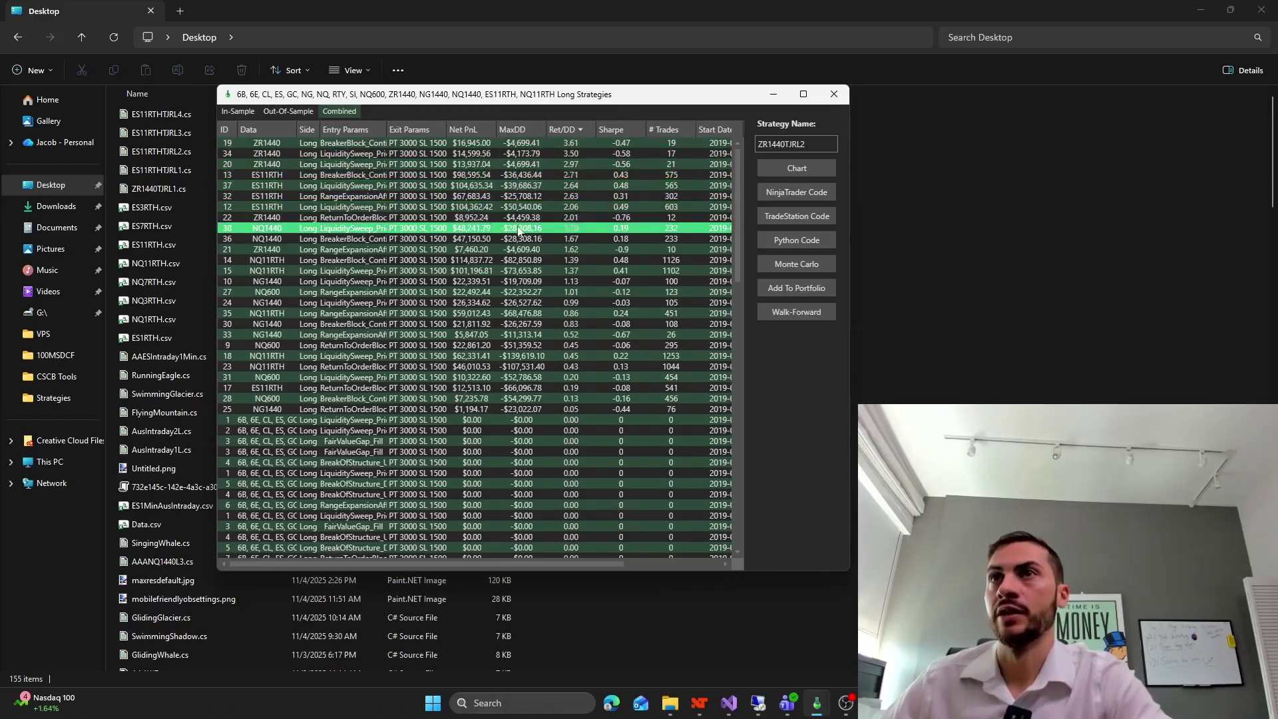
pyautogui.scroll(-1, 302, 231)
pyautogui.scroll(1, 293, 230)
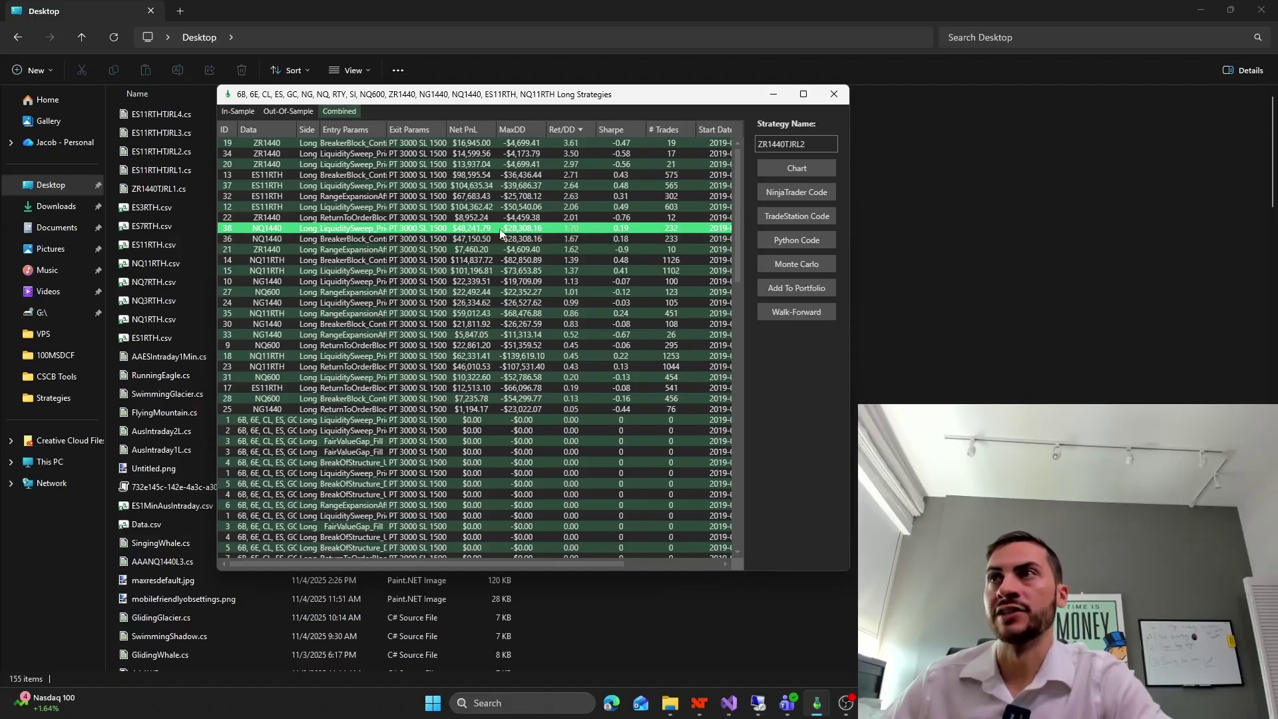
pyautogui.click(496, 259)
pyautogui.click(500, 281)
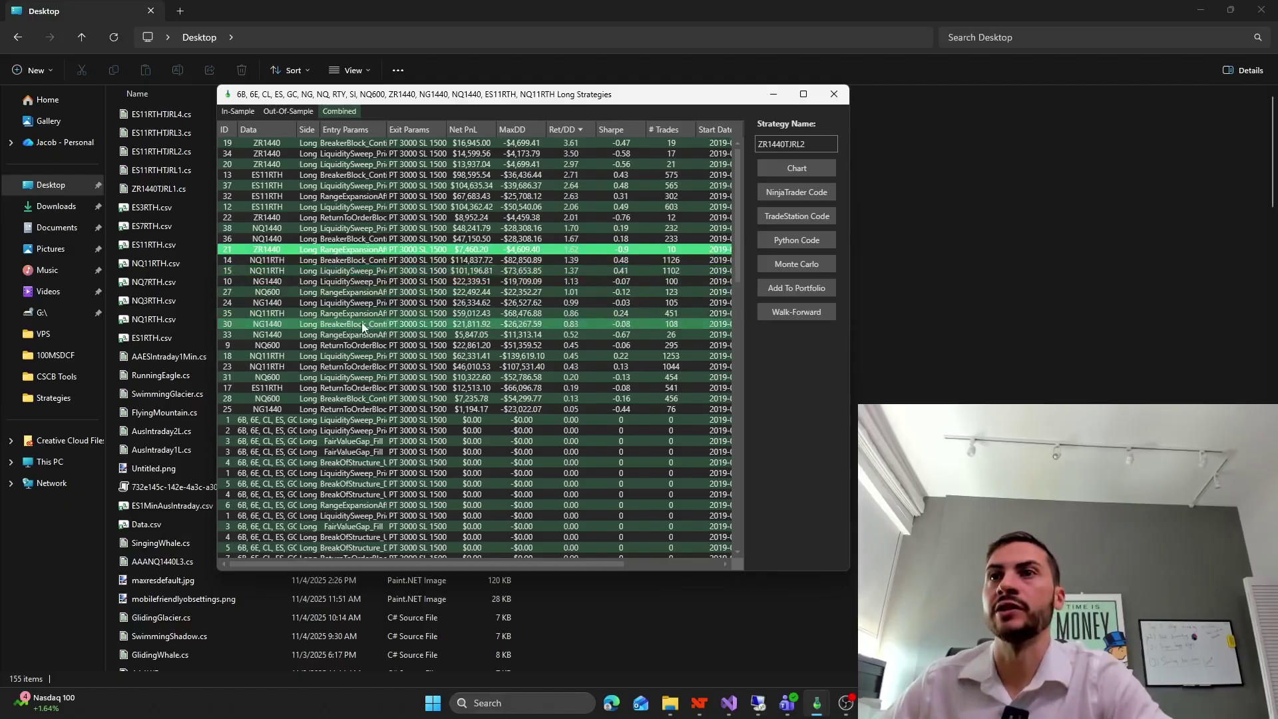
pyautogui.scroll(-13, 367, 299)
pyautogui.scroll(-5, 375, 276)
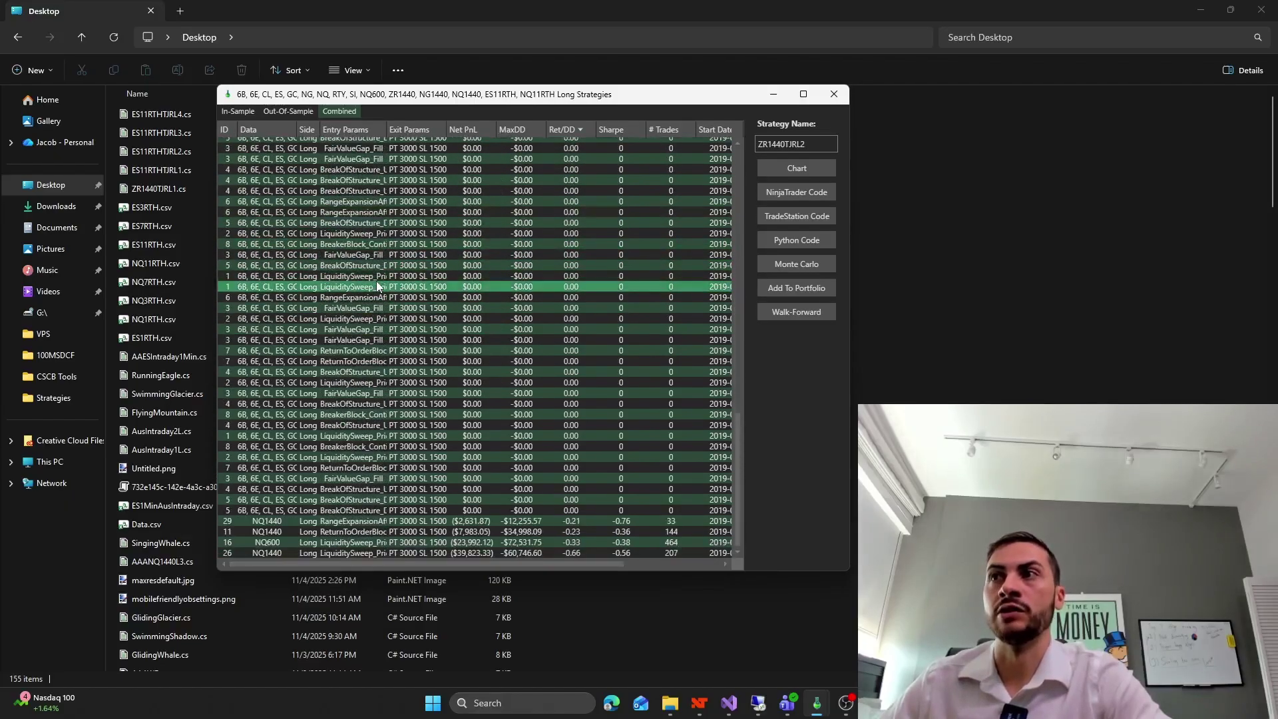
pyautogui.scroll(-3, 400, 384)
pyautogui.scroll(10, 366, 349)
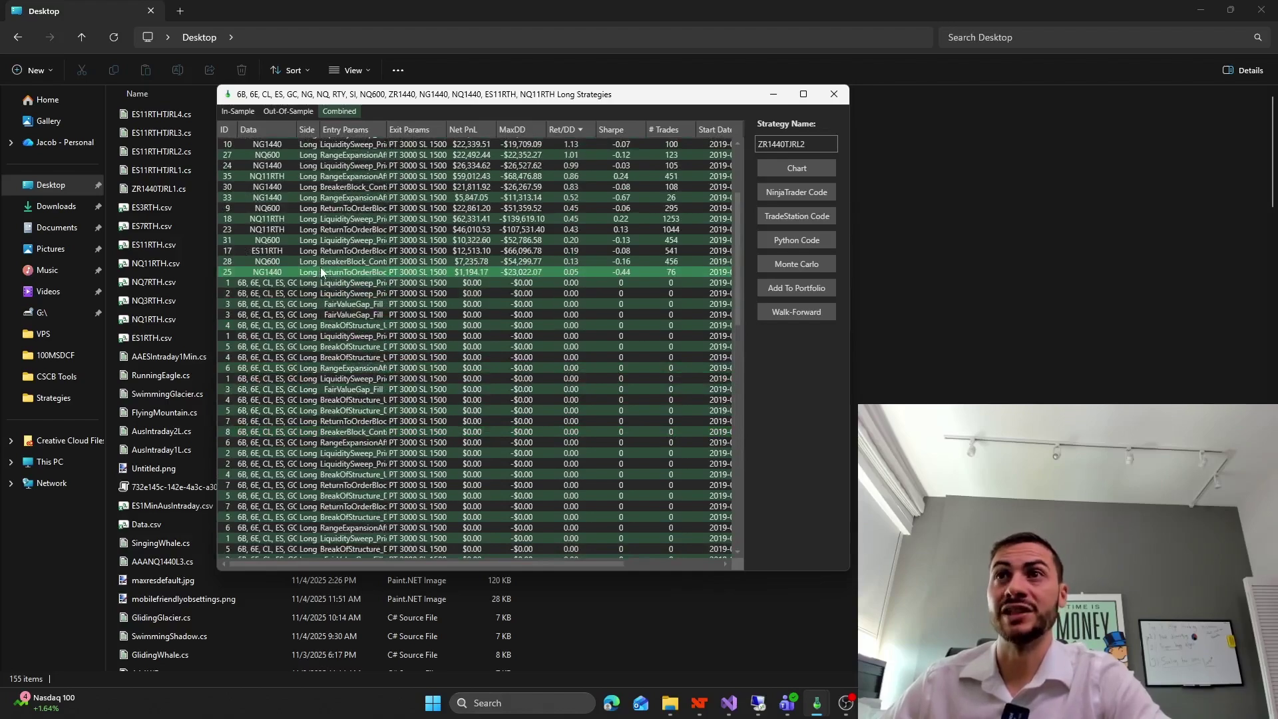
pyautogui.scroll(4, 335, 263)
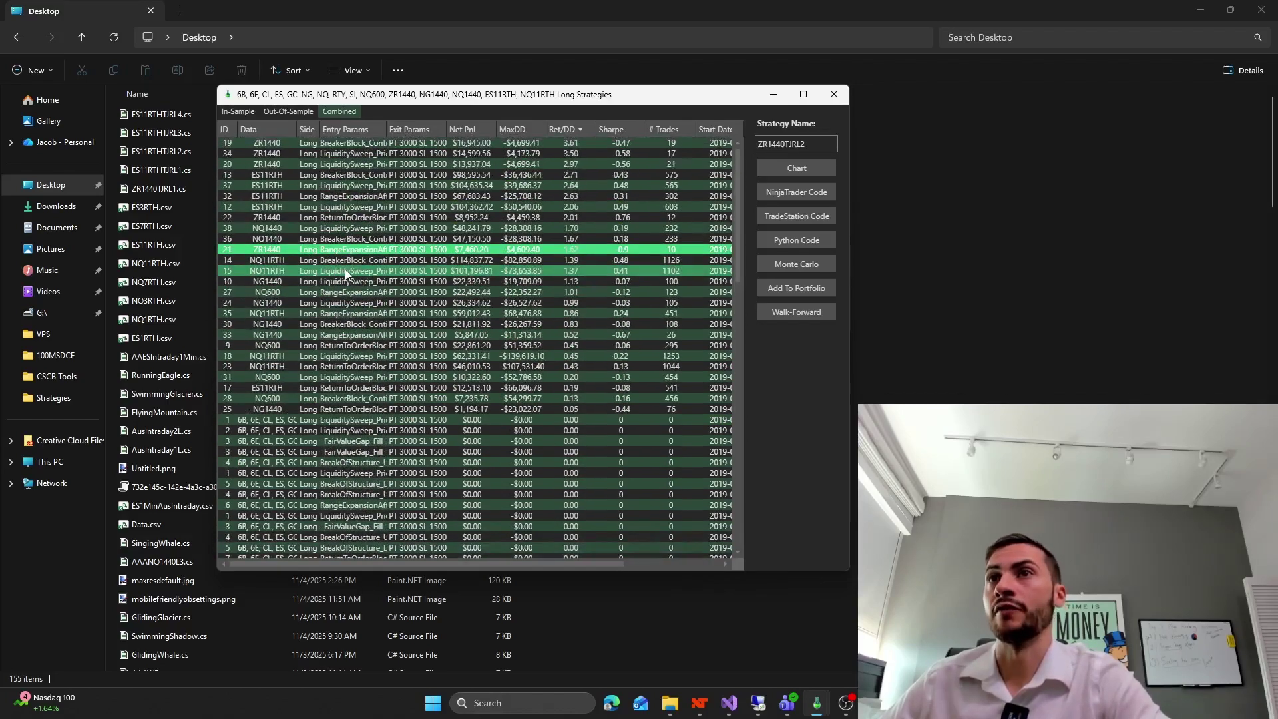
pyautogui.click(301, 336)
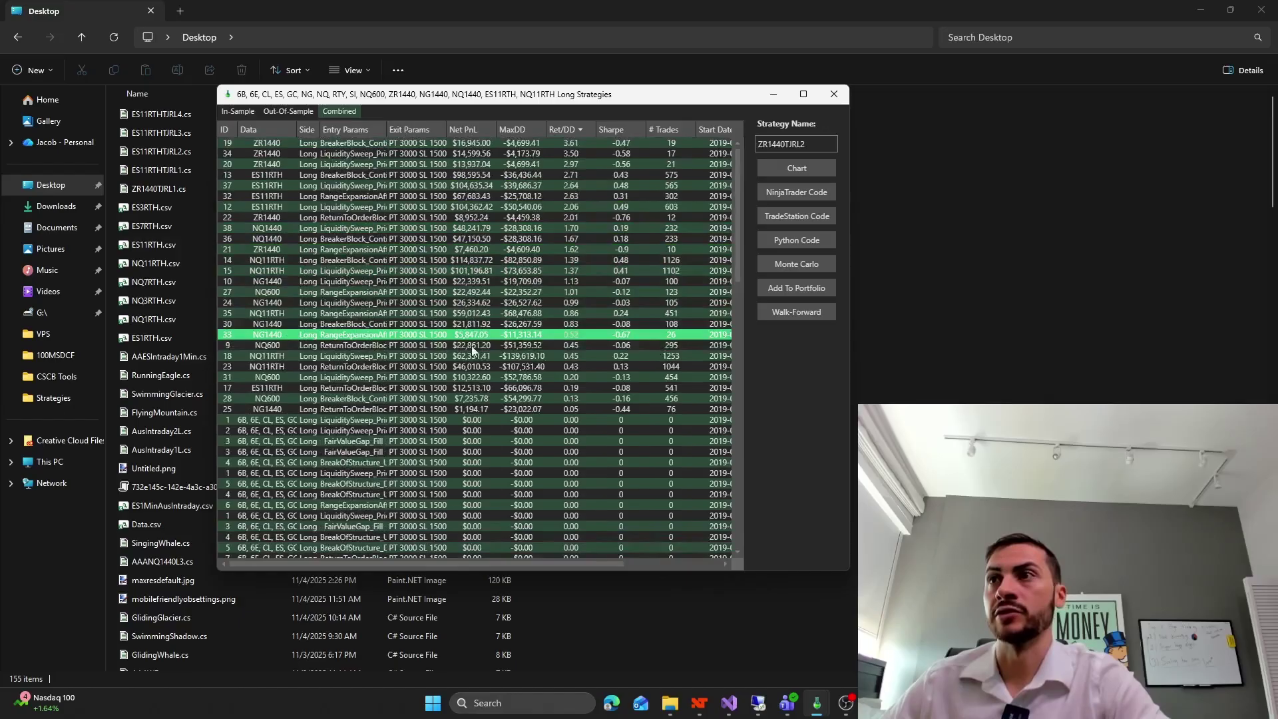
pyautogui.click(571, 219)
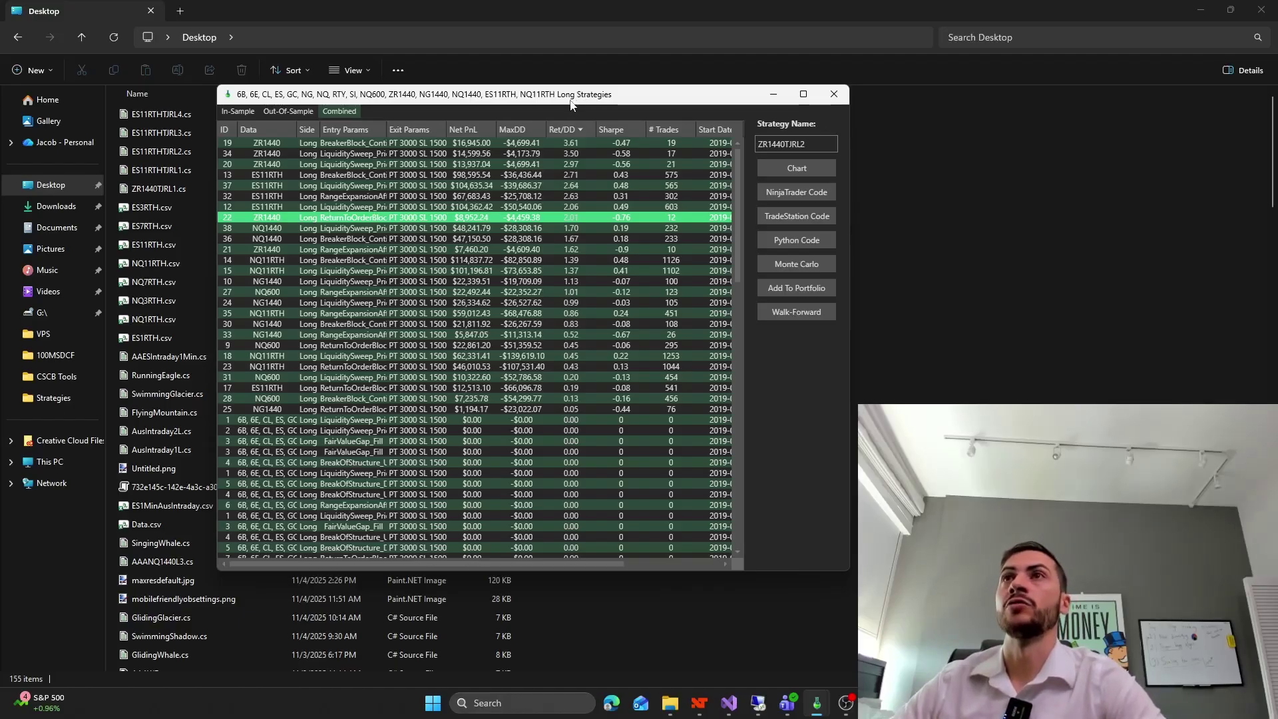
# - Generate NinjaTrader code for the ZR1440 strategy, inspect its class header, and close the code window
pyautogui.moveTo(580, 98)
pyautogui.mouseDown()
pyautogui.moveTo(569, 94)
pyautogui.moveTo(592, 90)
pyautogui.mouseUp()
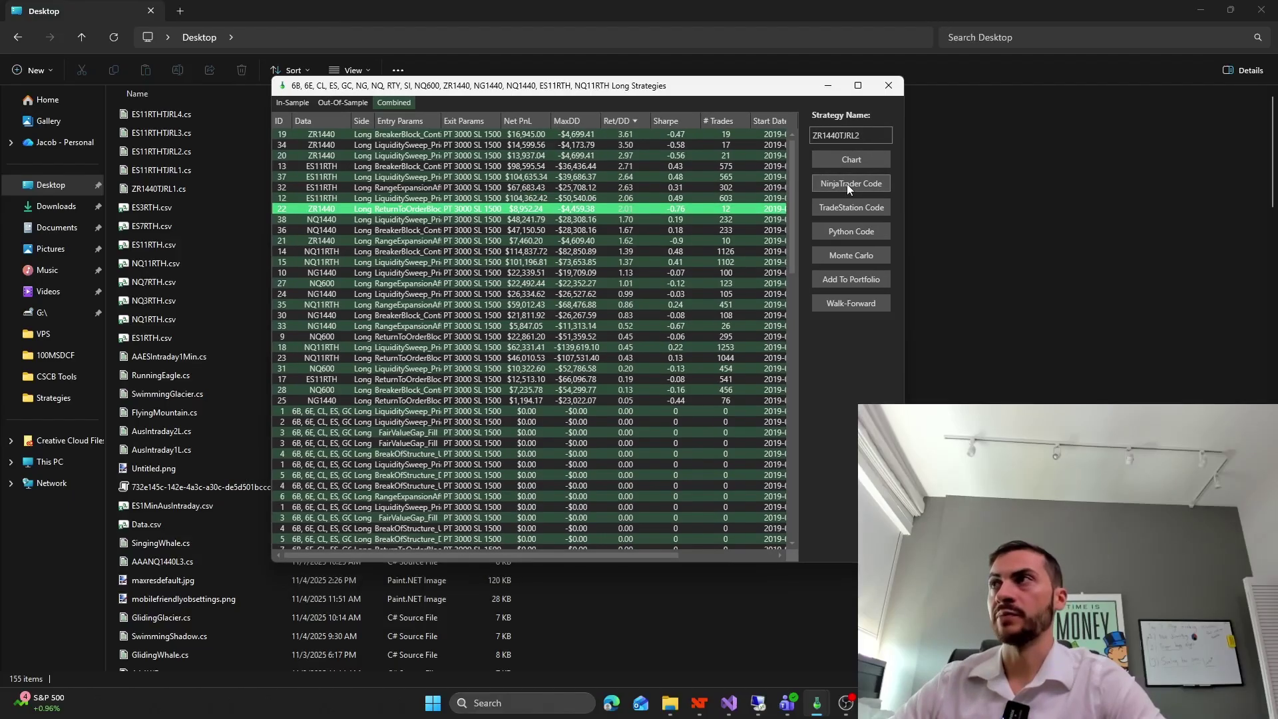
pyautogui.click(847, 184)
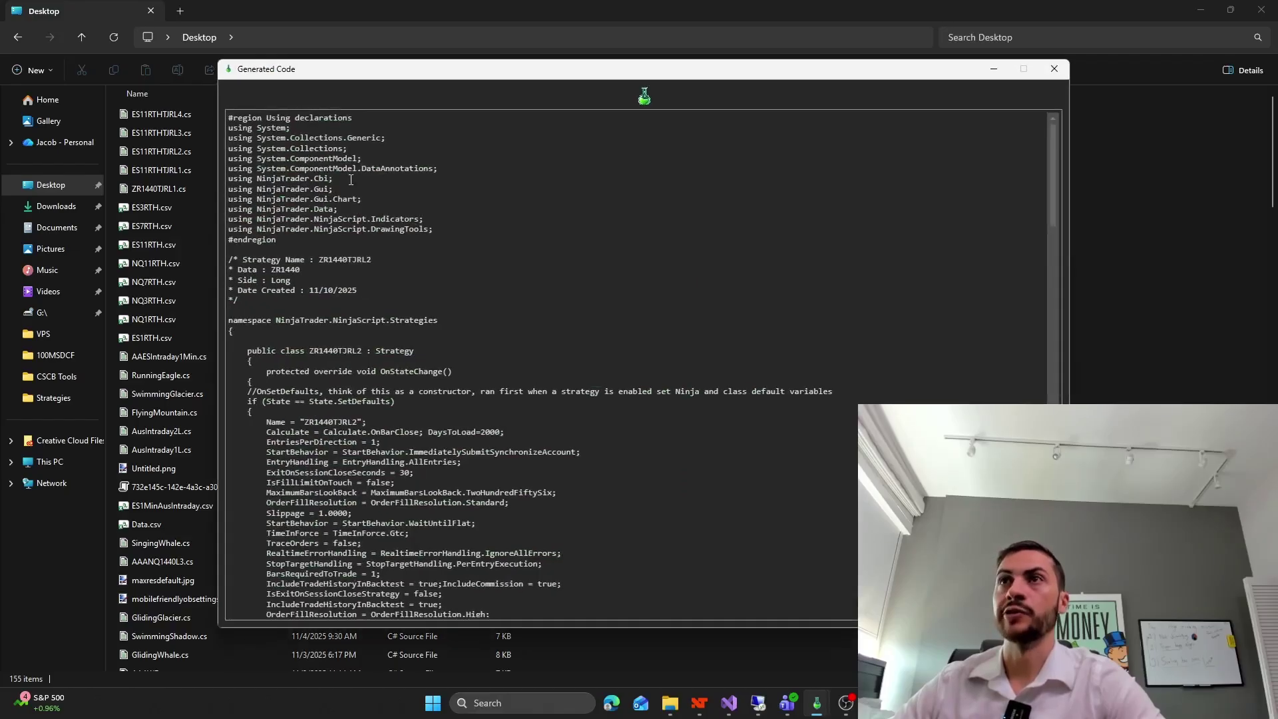
pyautogui.moveTo(271, 159); pyautogui.dragTo(467, 367)
pyautogui.scroll(-8, 467, 366)
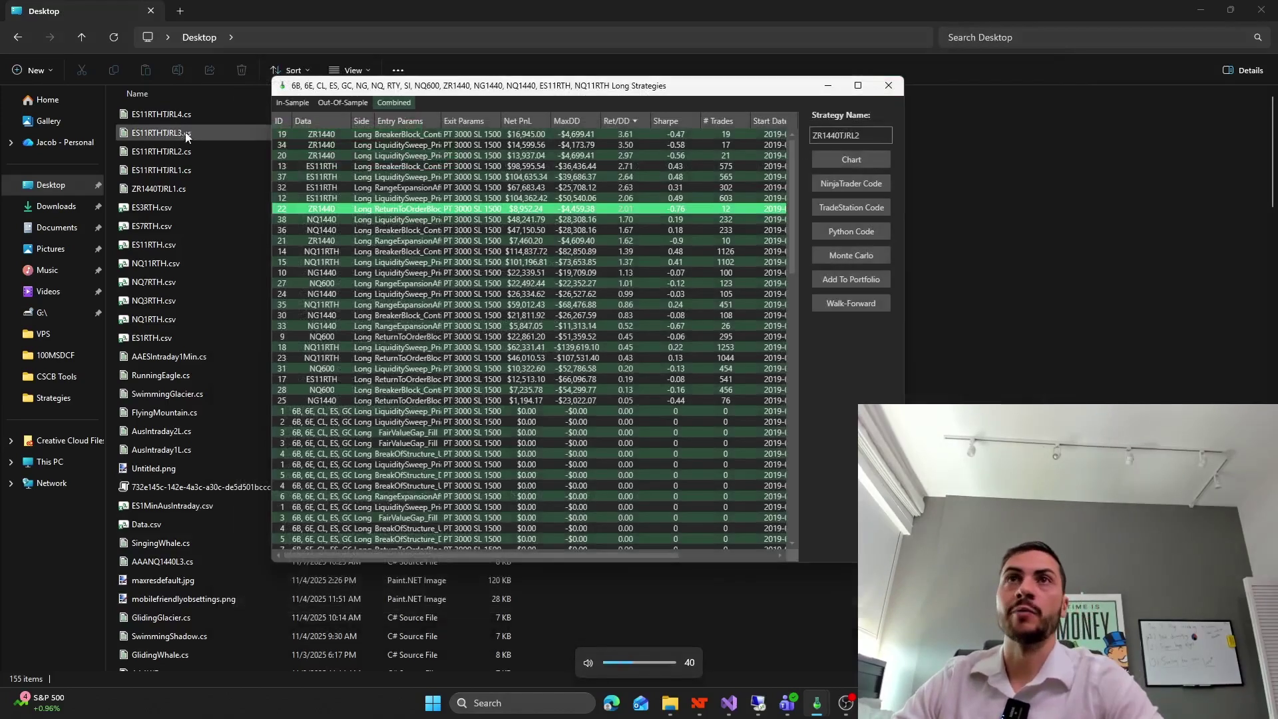
pyautogui.click(161, 114)
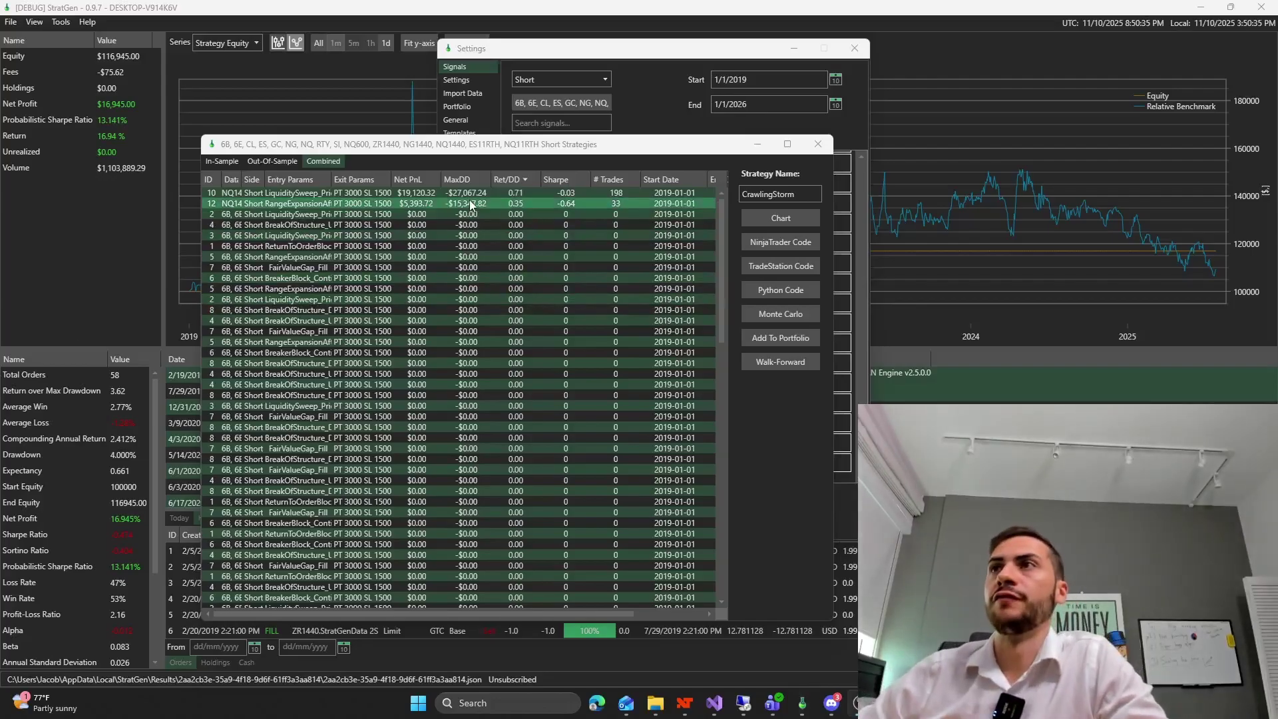
pyautogui.scroll(-2, 539, 220)
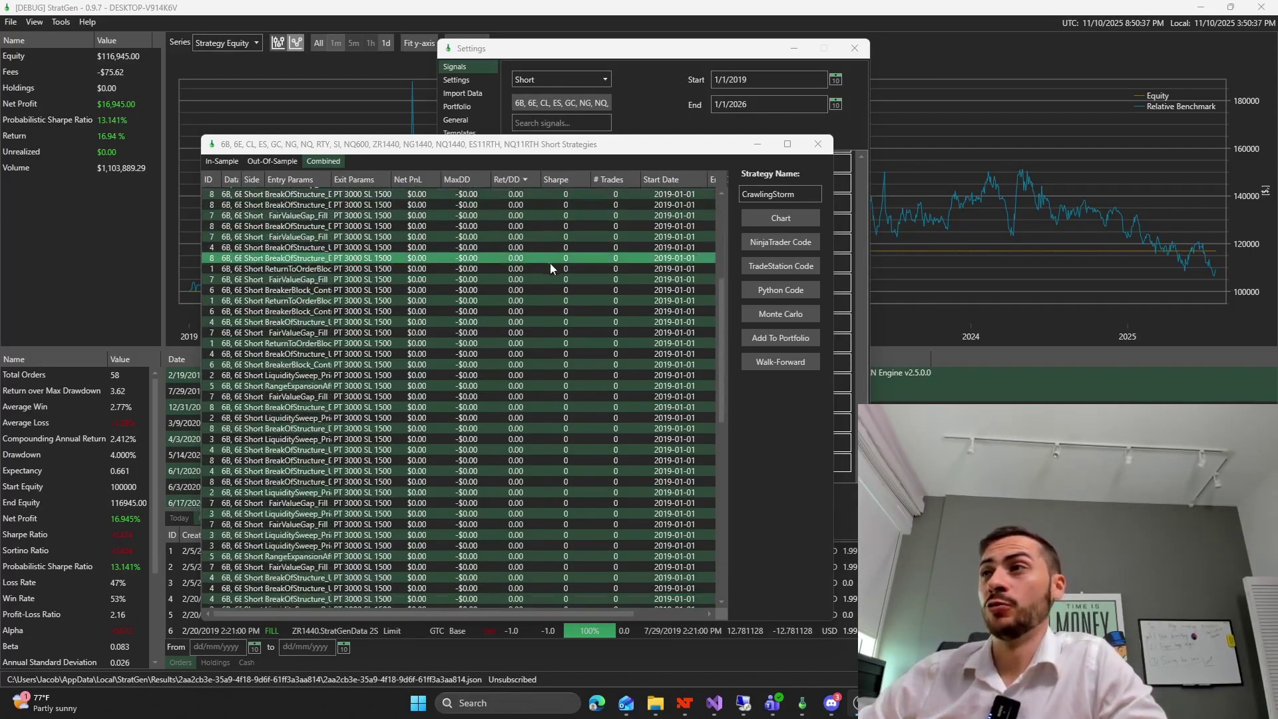
pyautogui.scroll(2, 549, 262)
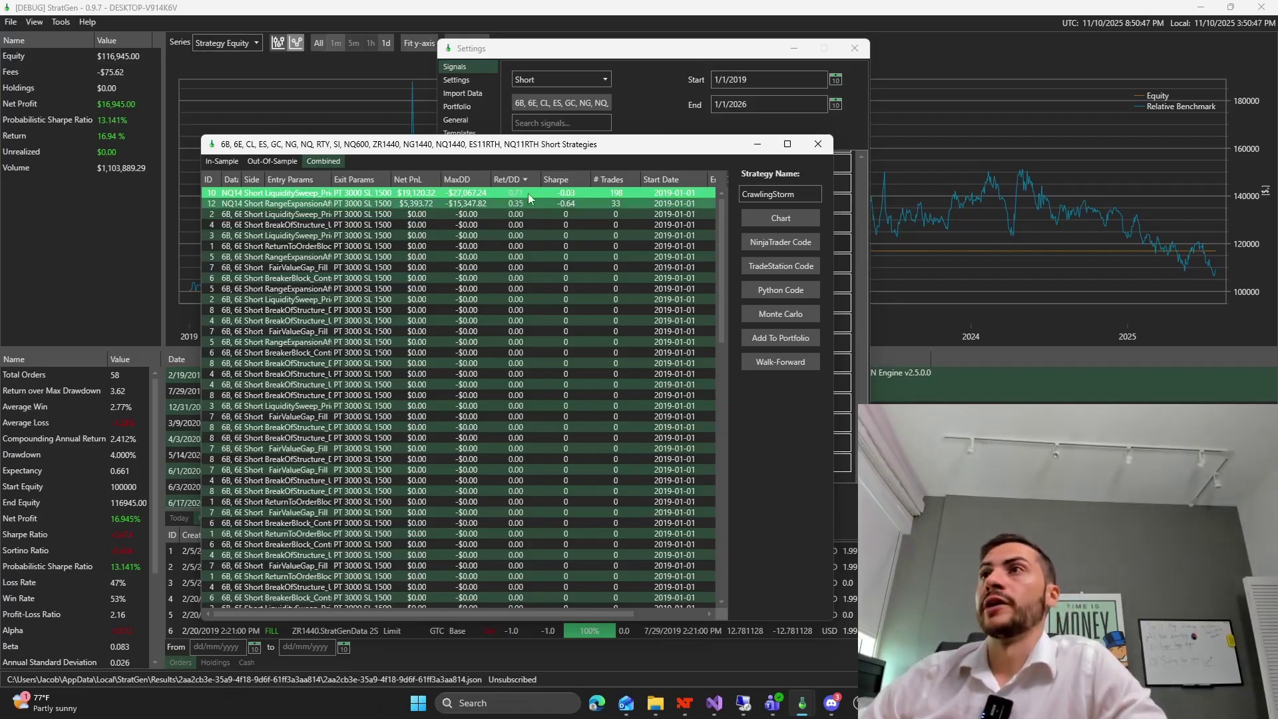
pyautogui.scroll(-10, 506, 213)
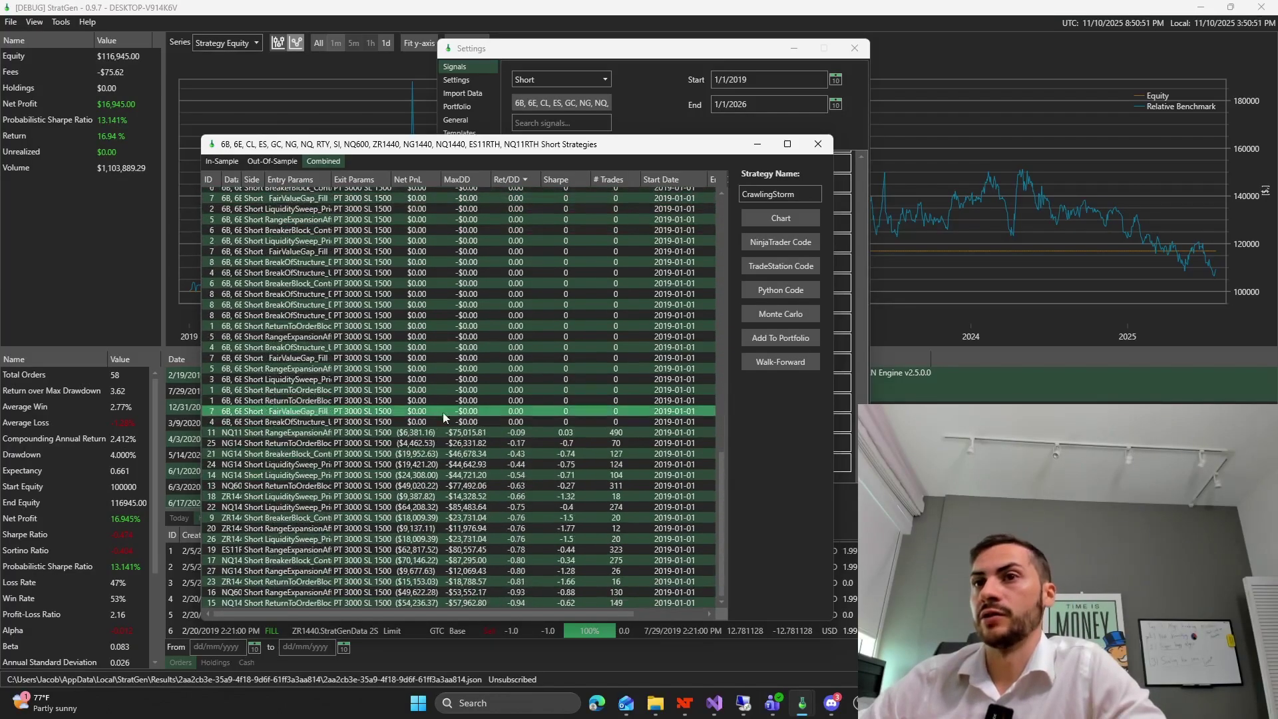
pyautogui.scroll(10, 451, 431)
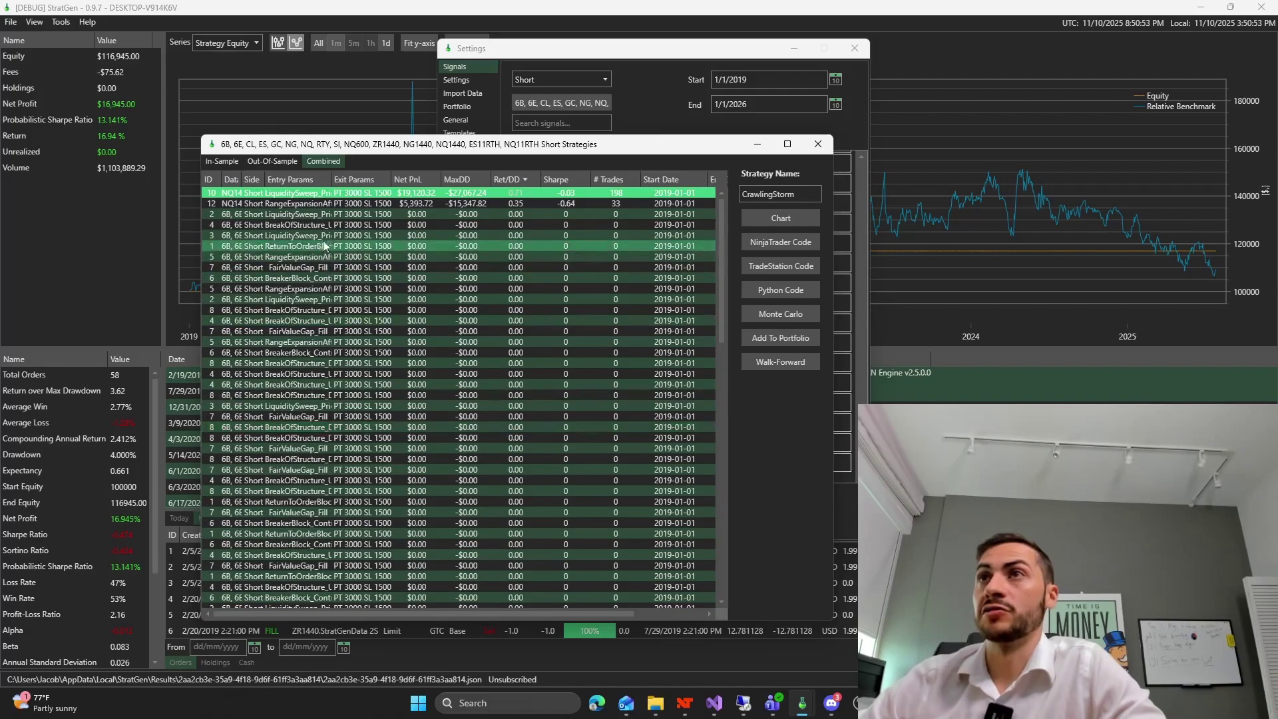
# - Close the short strategy results and switch the signal search direction to Long
pyautogui.moveTo(532, 154); pyautogui.dragTo(471, 151)
pyautogui.click(750, 144)
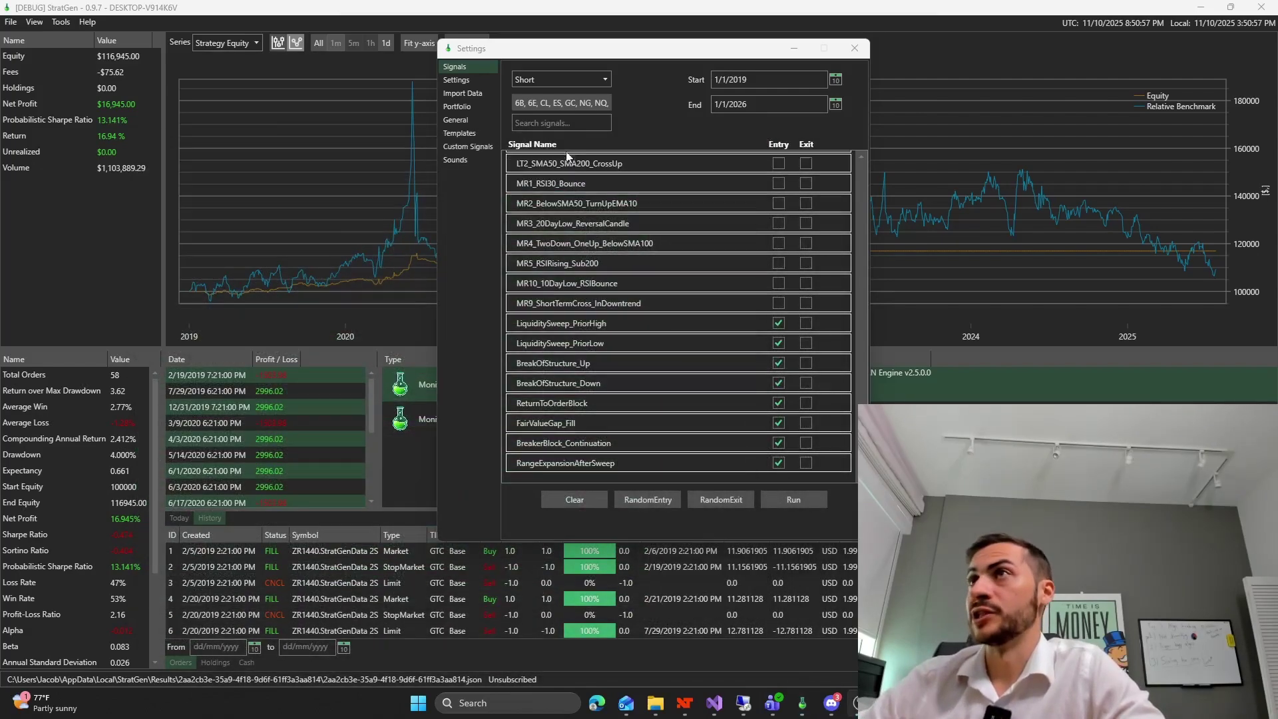
pyautogui.click(559, 79)
pyautogui.click(542, 94)
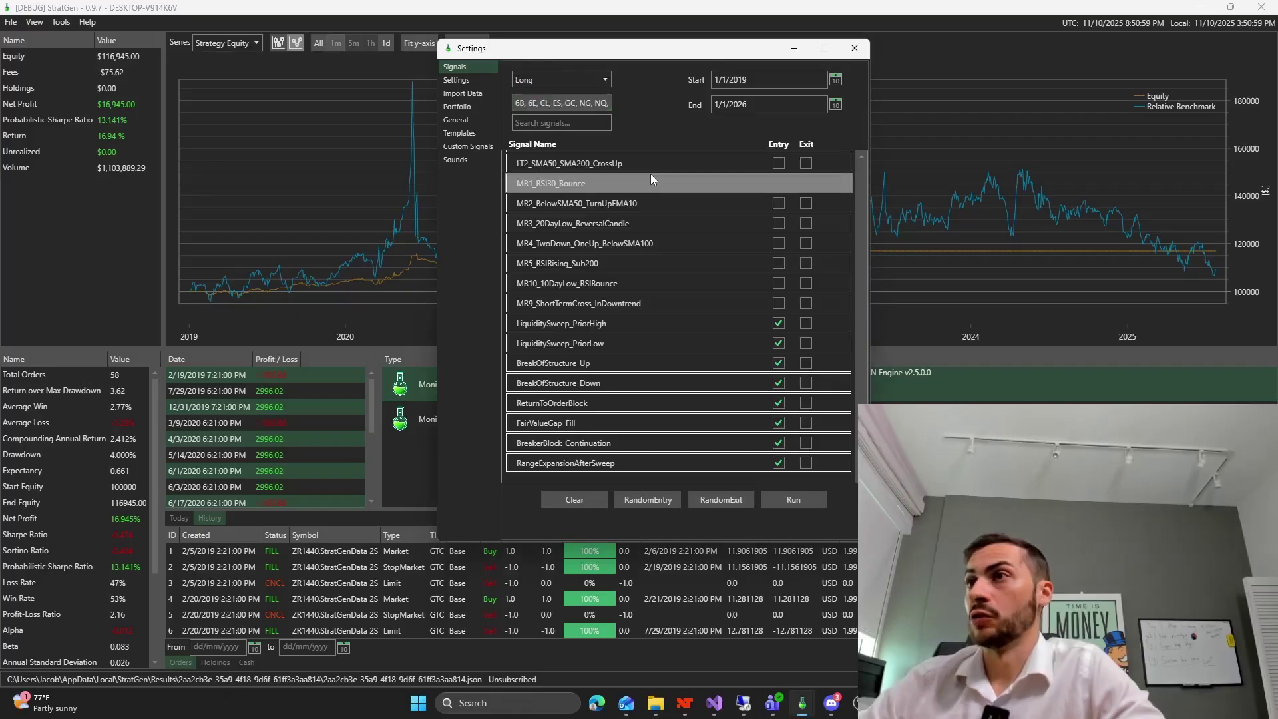
pyautogui.moveTo(649, 48); pyautogui.dragTo(585, 45)
# - Limit the tested symbols to ZR1440 only and view the combined long results
pyautogui.moveTo(655, 715)
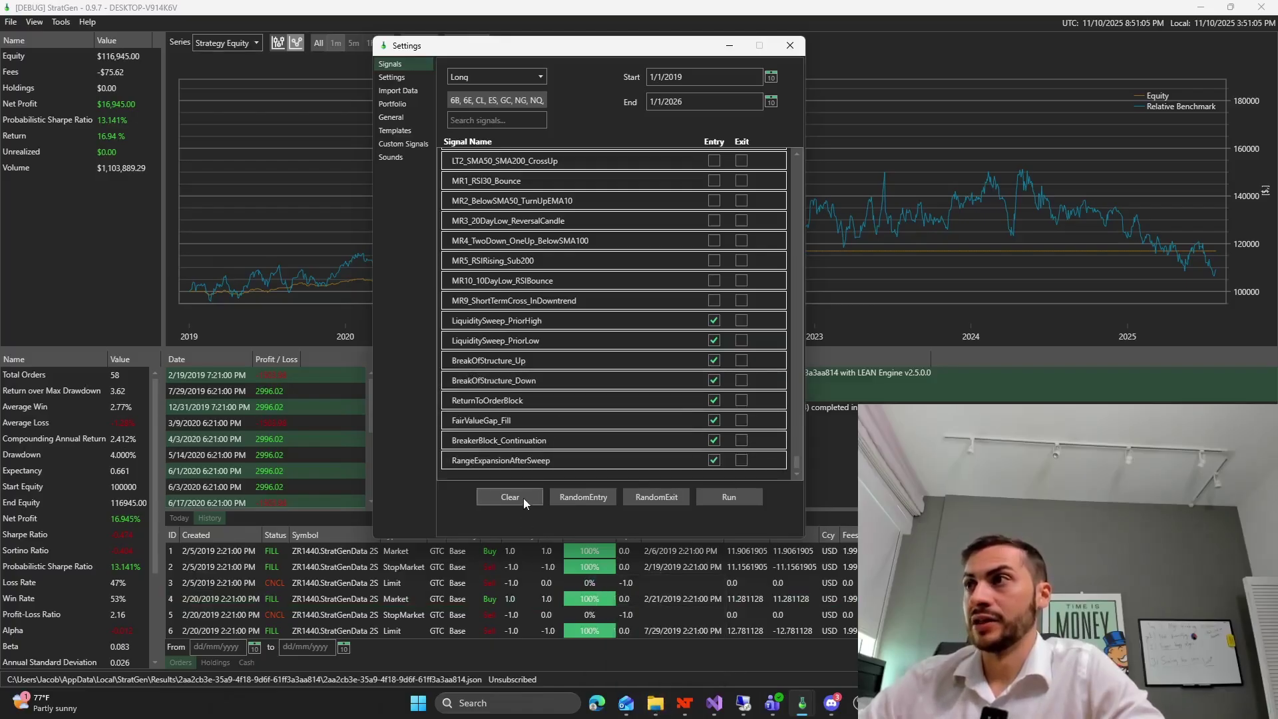
pyautogui.click(519, 94)
pyautogui.click(464, 125)
pyautogui.click(441, 233)
pyautogui.click(601, 145)
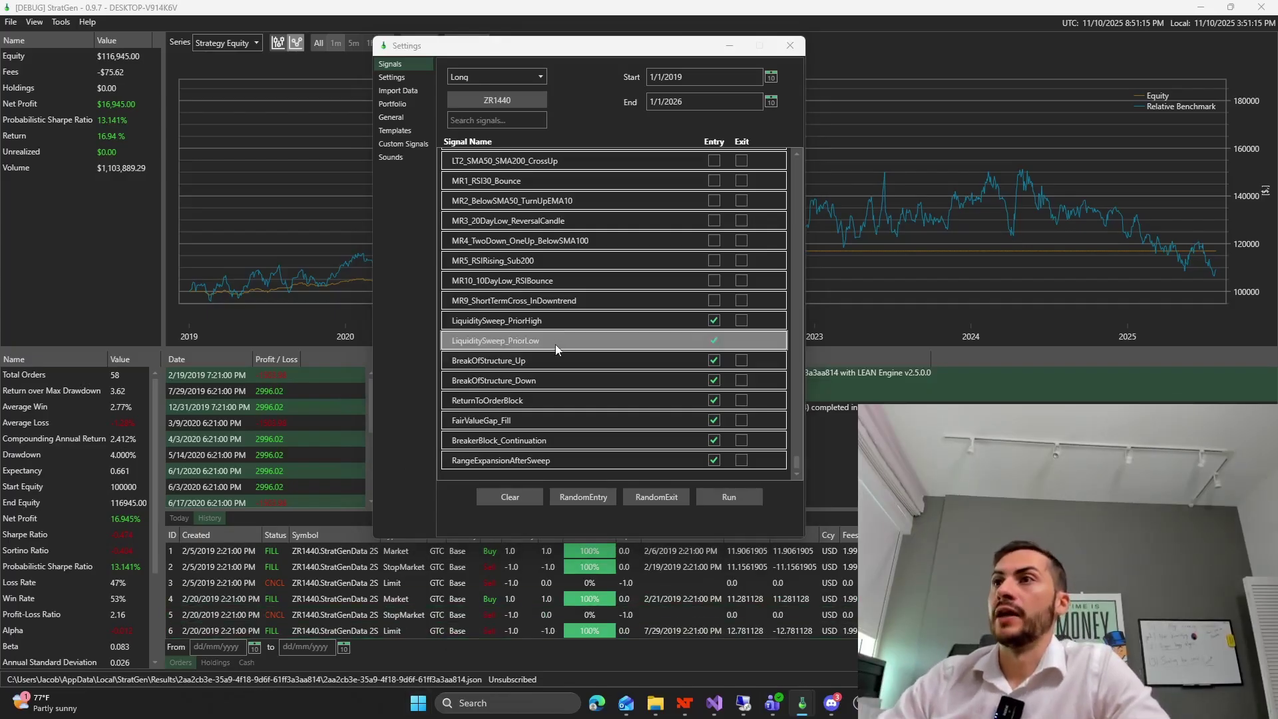
pyautogui.click(266, 166)
pyautogui.moveTo(323, 154); pyautogui.dragTo(352, 143)
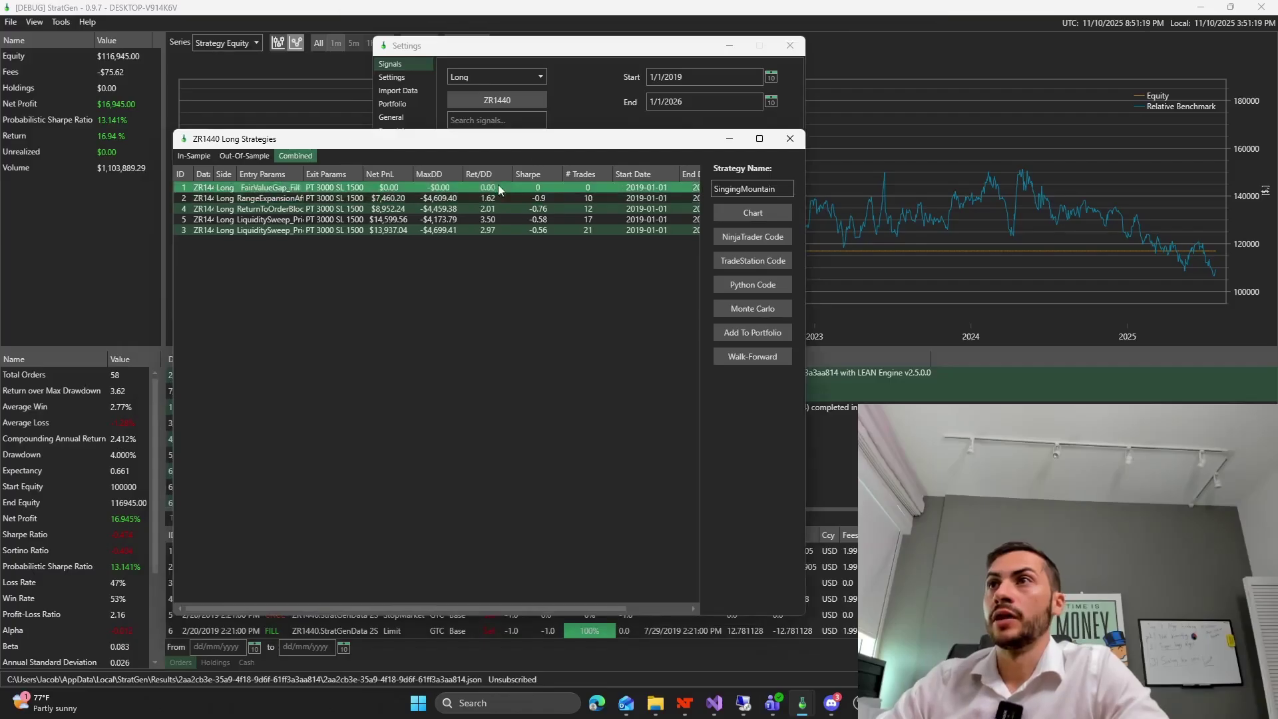
# - Close the ZR1440 results and set the profit target range to 2000;4000;1000
pyautogui.click(791, 139)
pyautogui.click(392, 77)
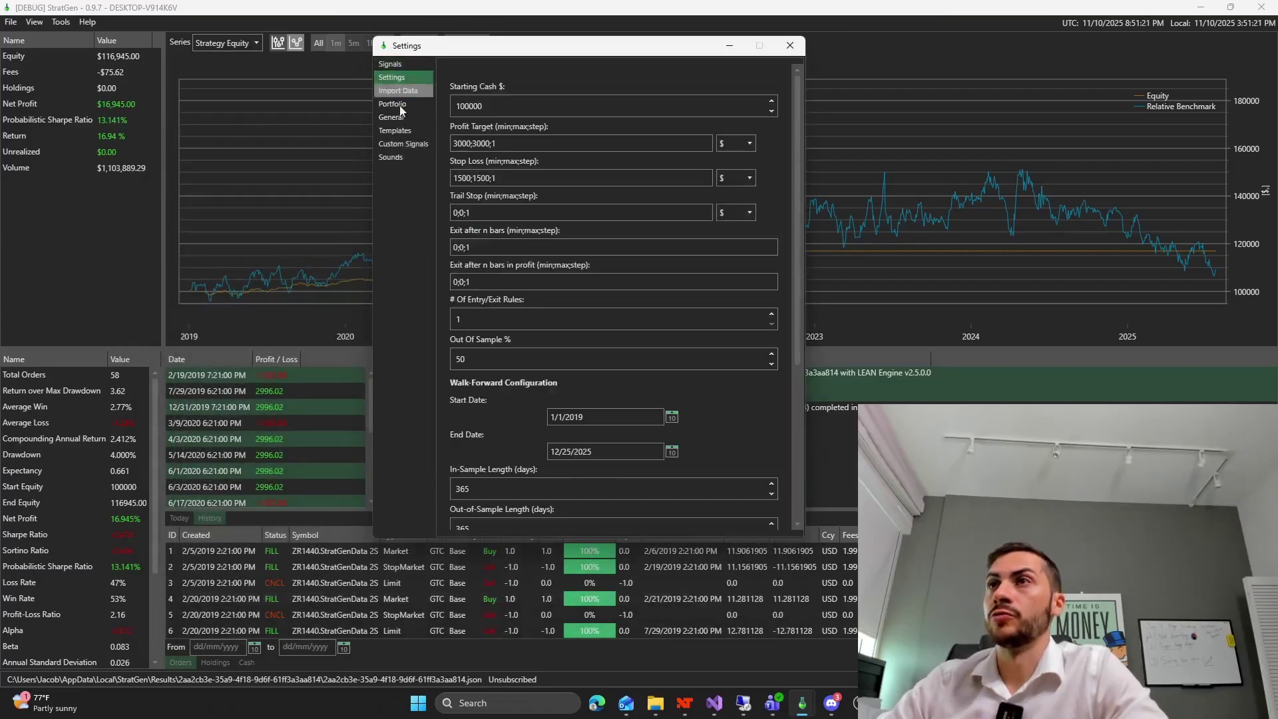
pyautogui.click(526, 143)
pyautogui.tripleClick(526, 141)
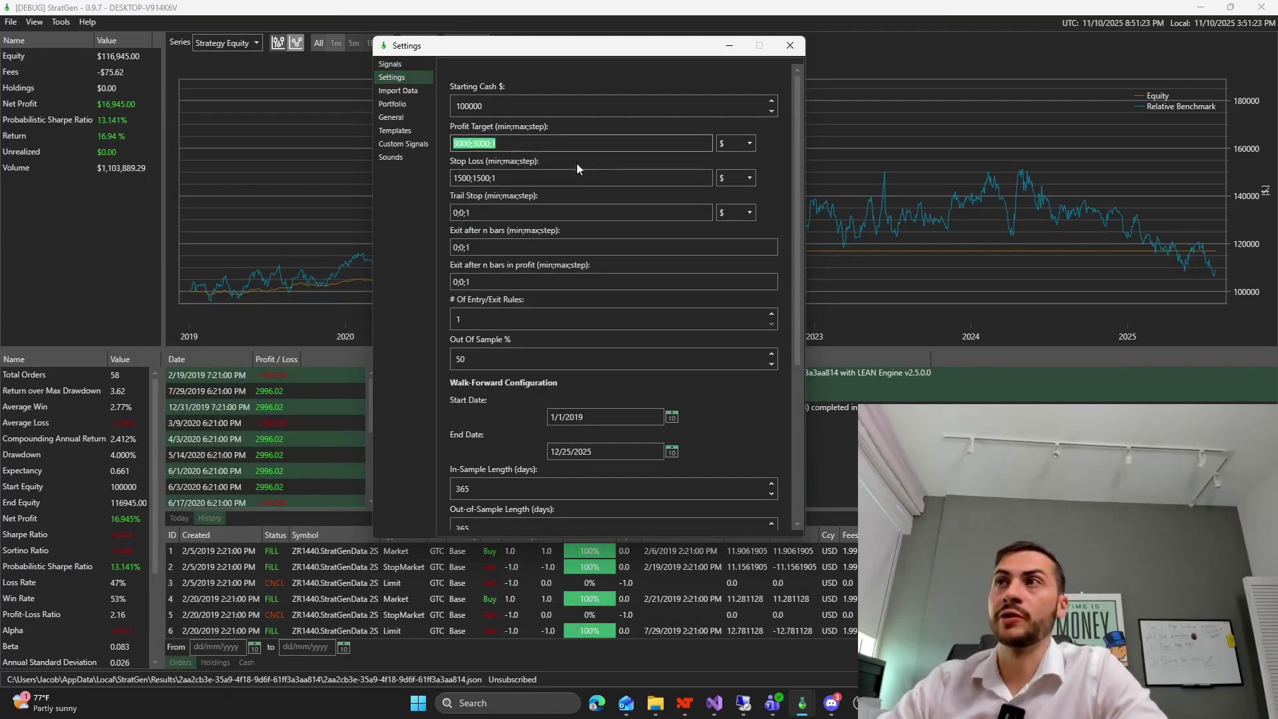
pyautogui.doubleClick(510, 143)
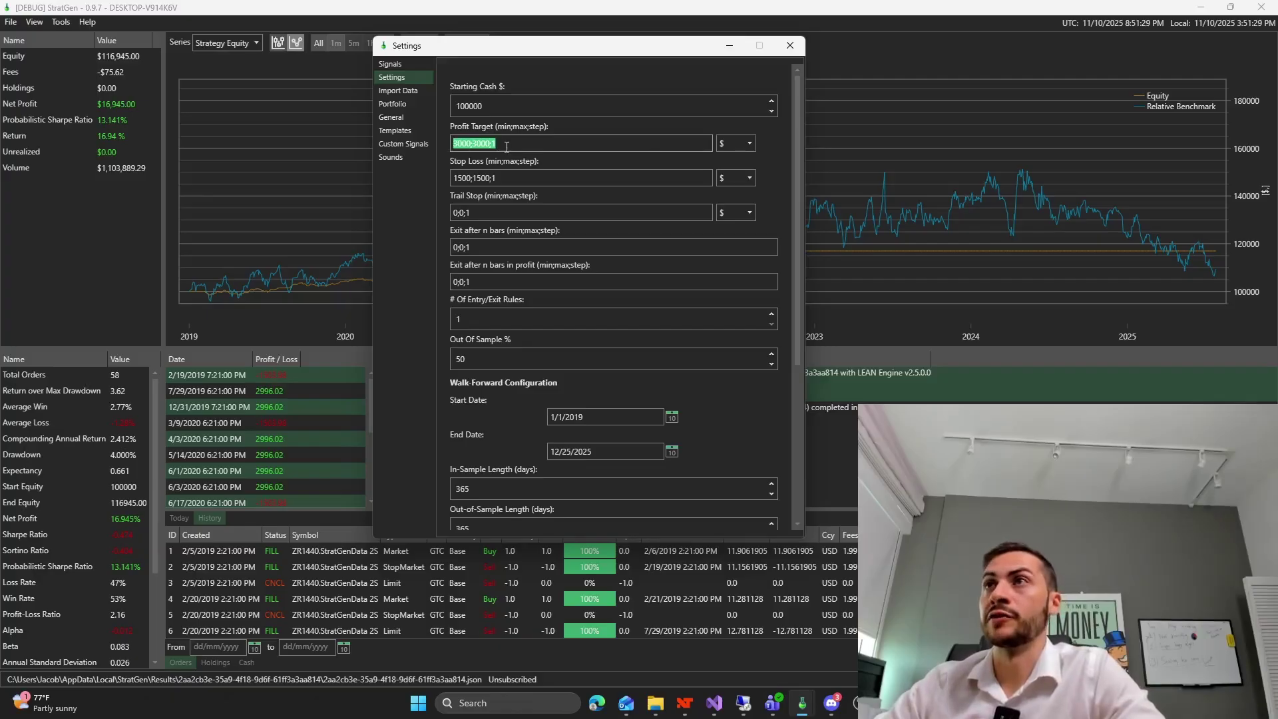
pyautogui.write('20')
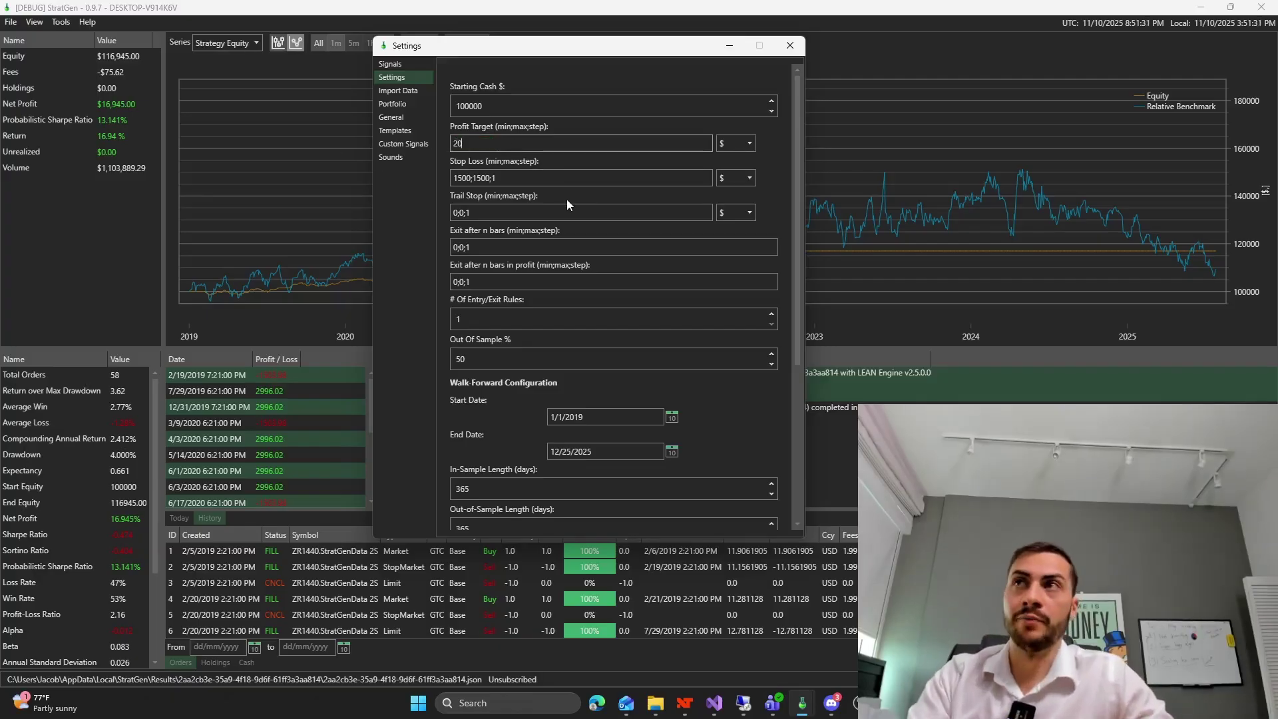
pyautogui.write('00;4000;1000')
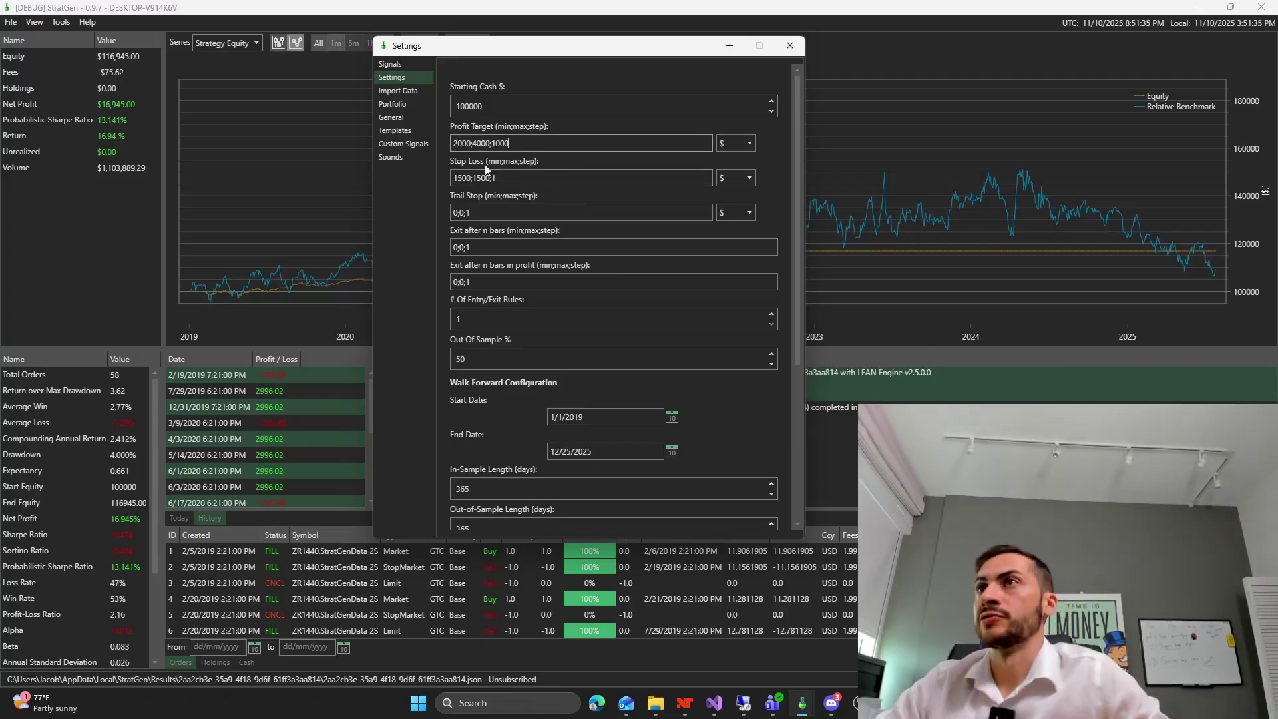
# - Set the stop-loss range to 1000;2000;500
pyautogui.click(525, 178)
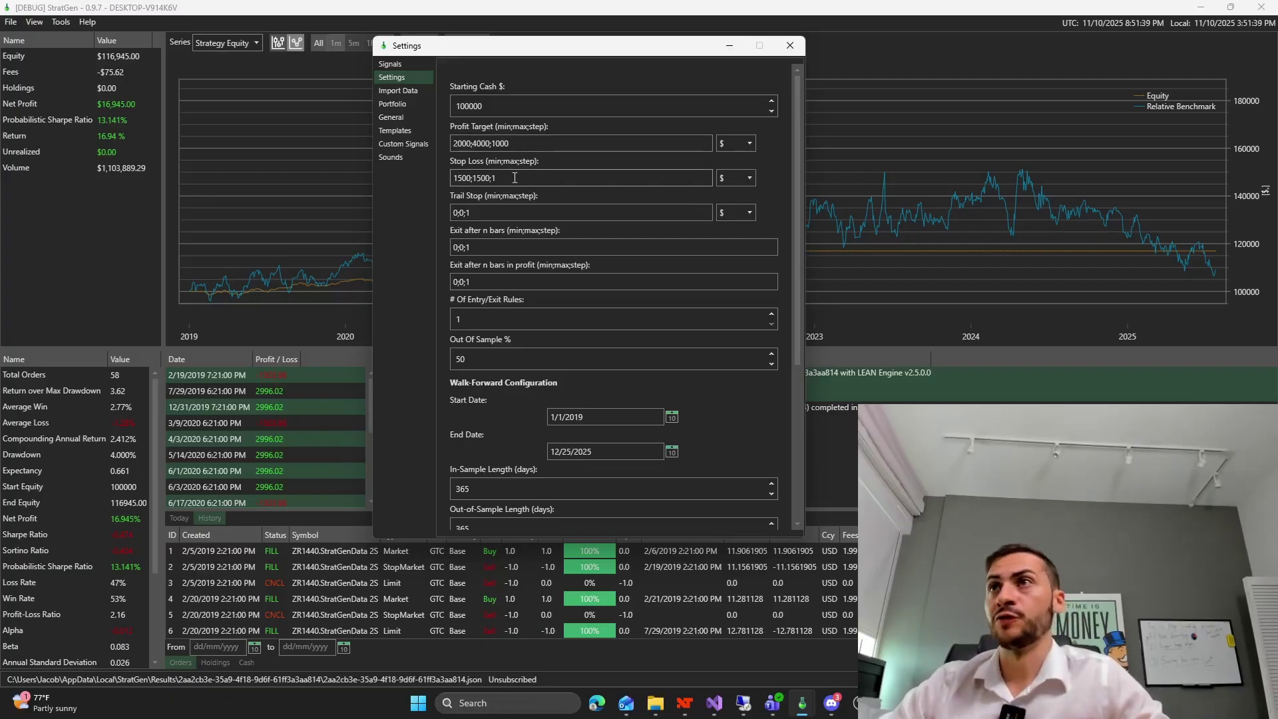
pyautogui.tripleClick(515, 177)
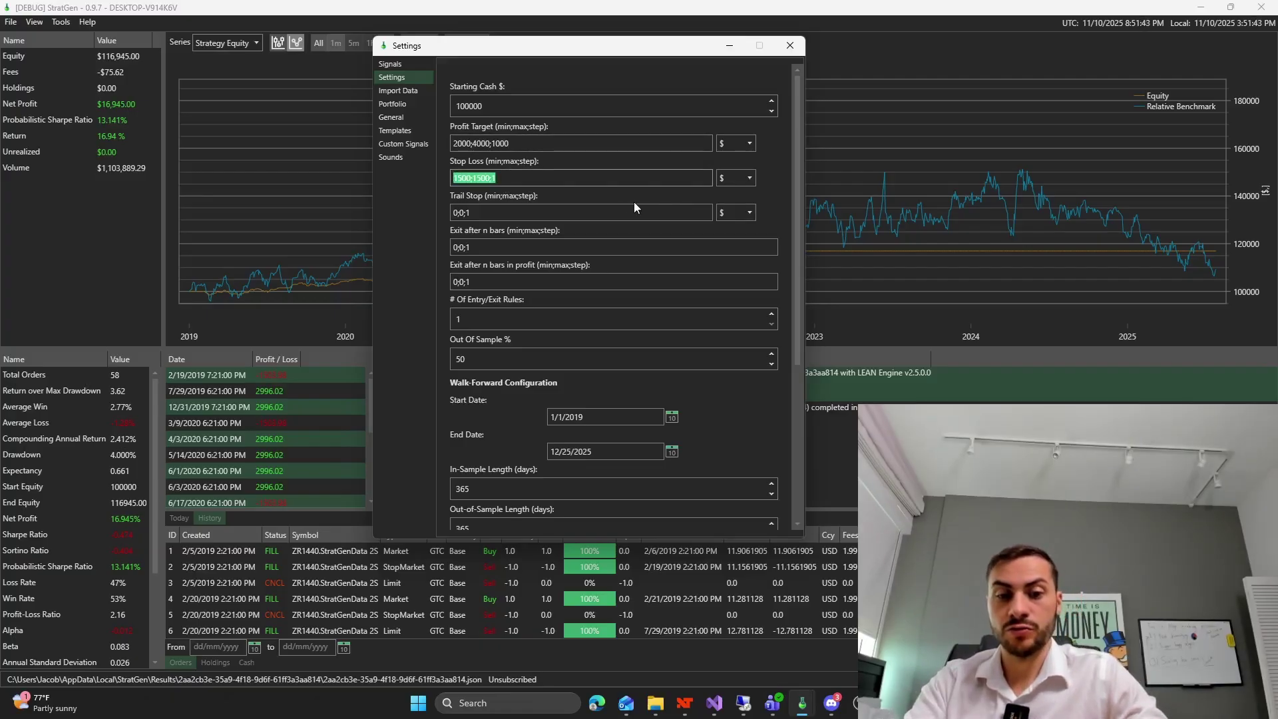
pyautogui.write('750')
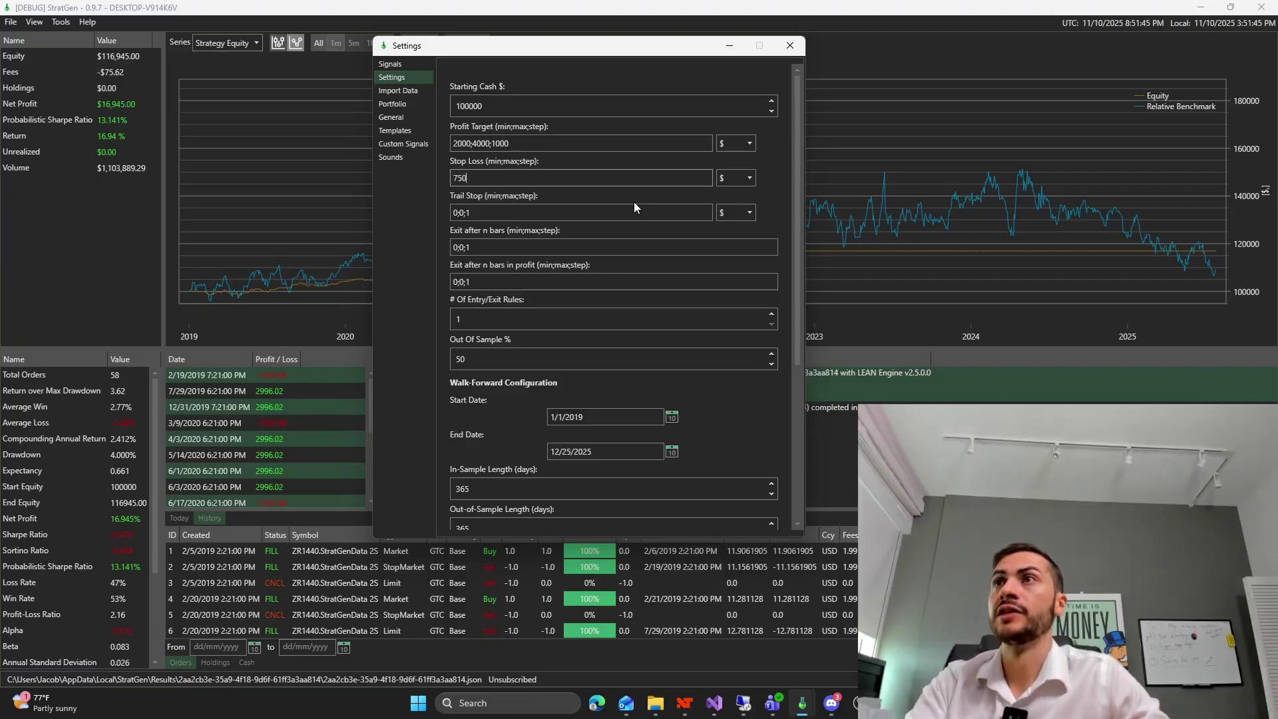
pyautogui.write(';2250;500')
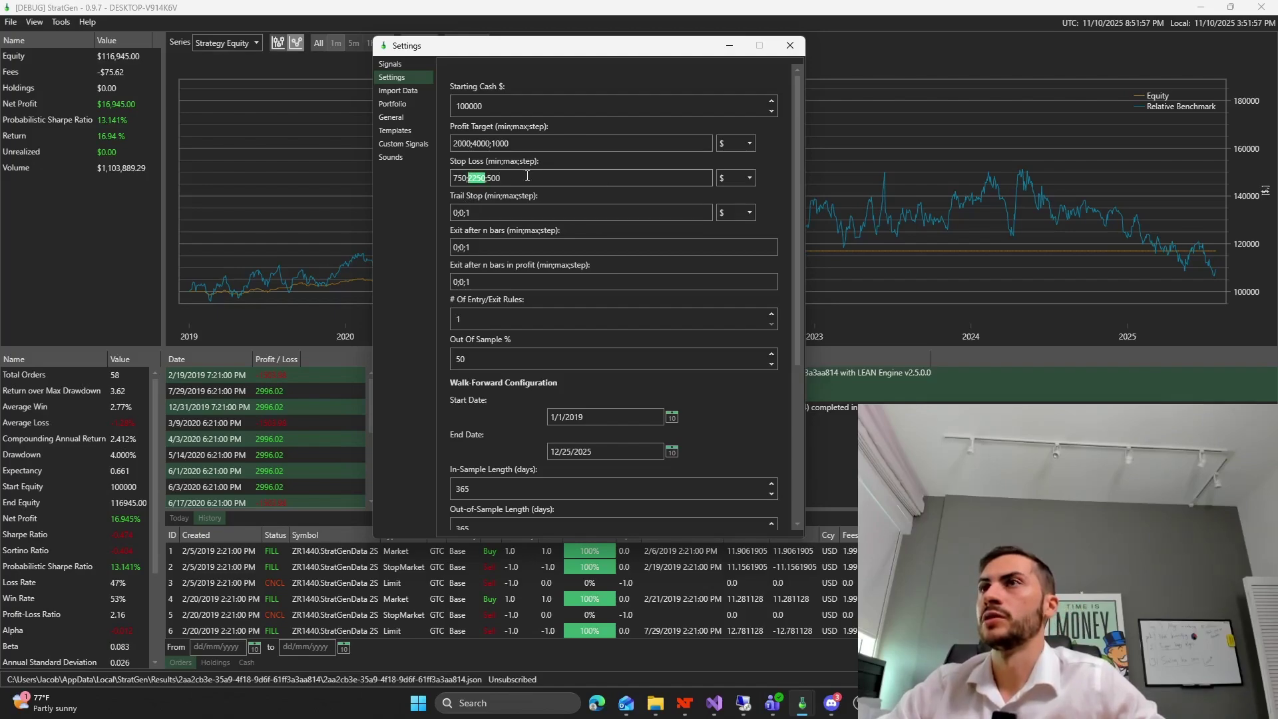
pyautogui.hotkey('ctrl', 'a')
pyautogui.write('1000;')
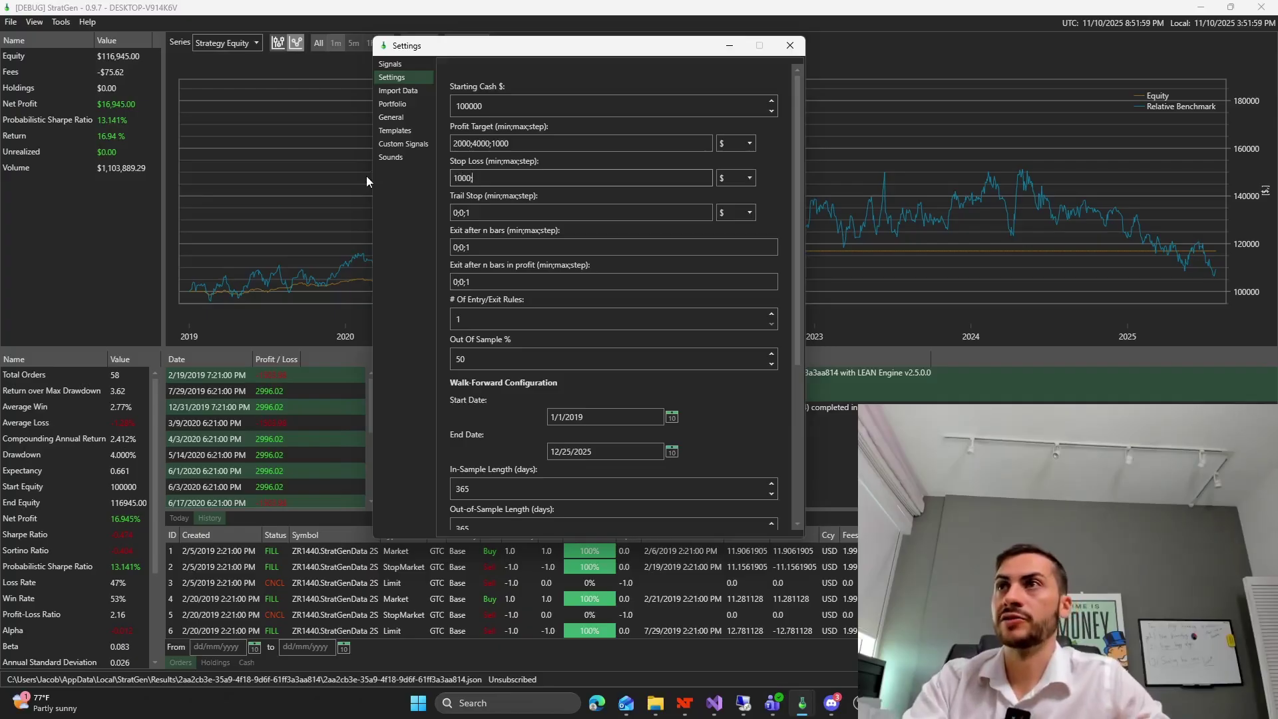
pyautogui.write('2000;500')
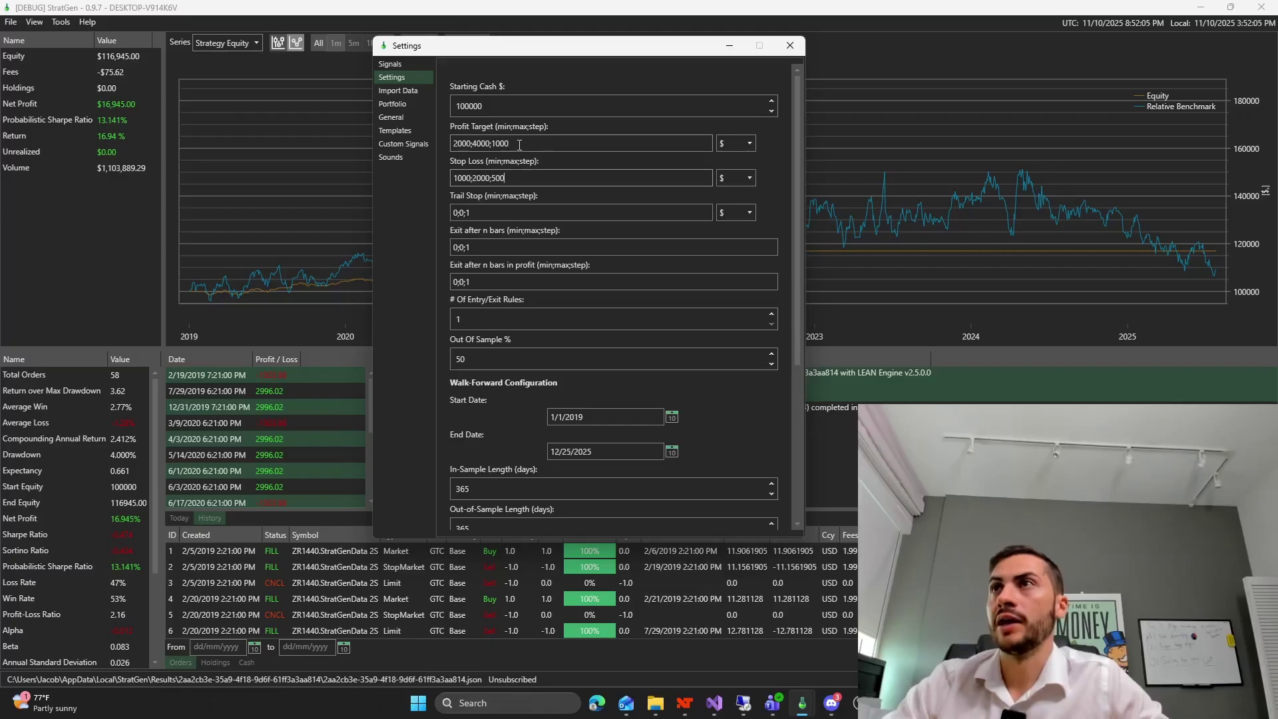
# - Run the ZR1440 long strategy search with the new target and stop ranges
pyautogui.click(390, 64)
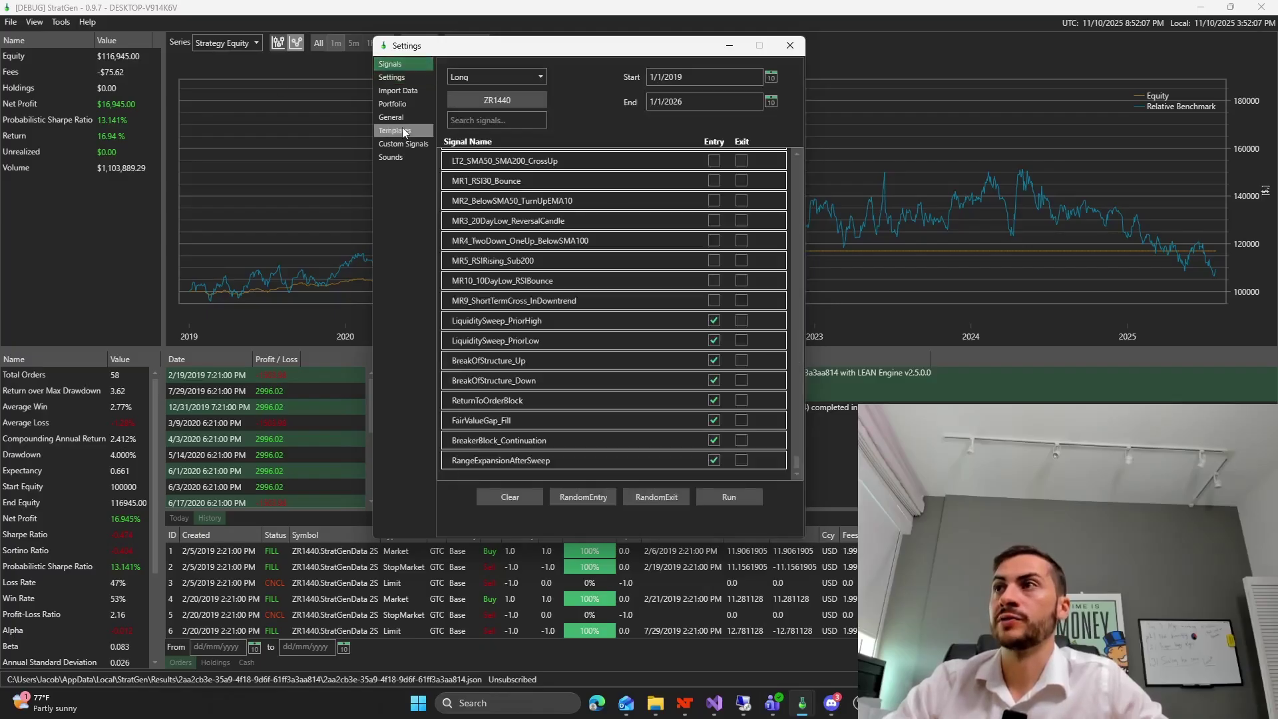
pyautogui.click(832, 703)
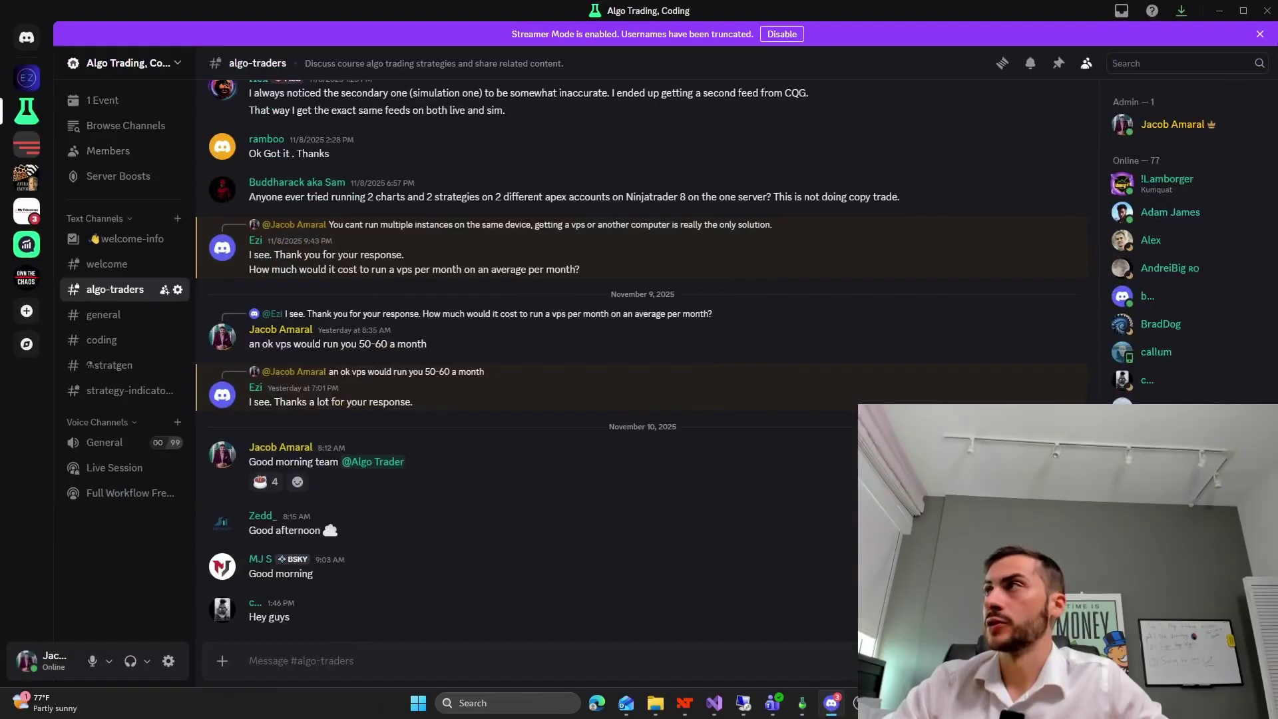
pyautogui.click(1222, 8)
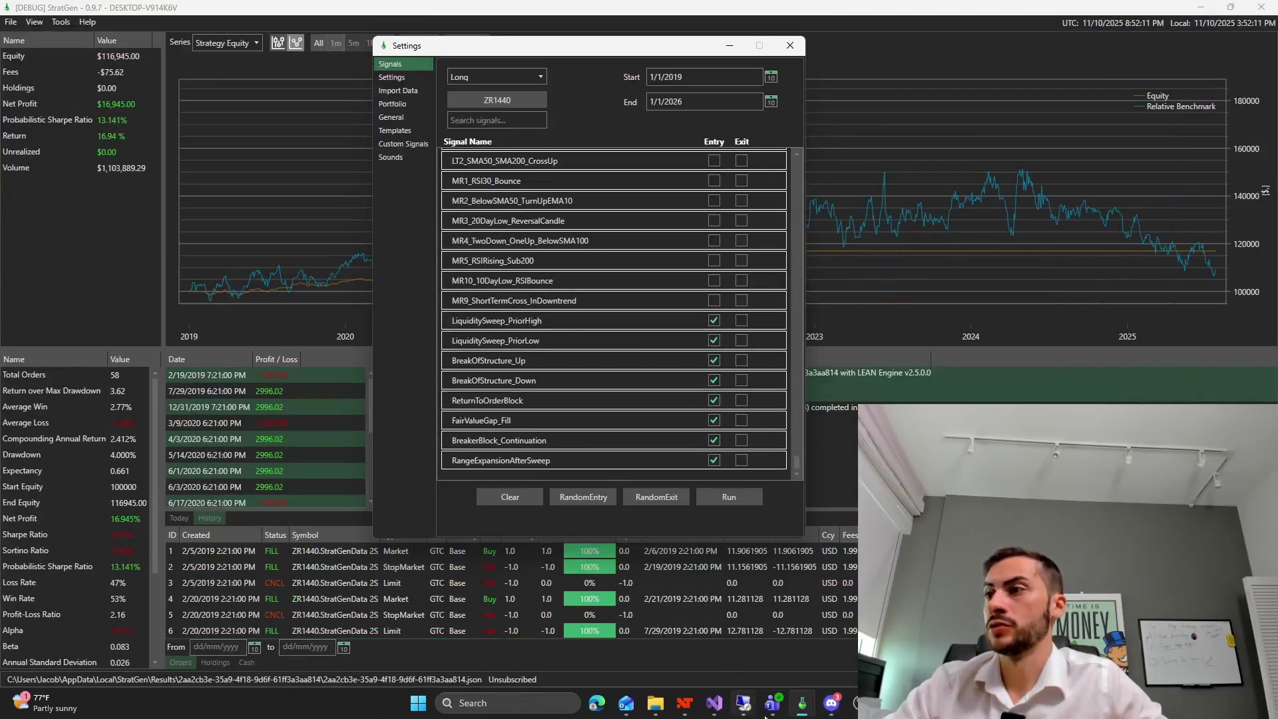
pyautogui.click(735, 502)
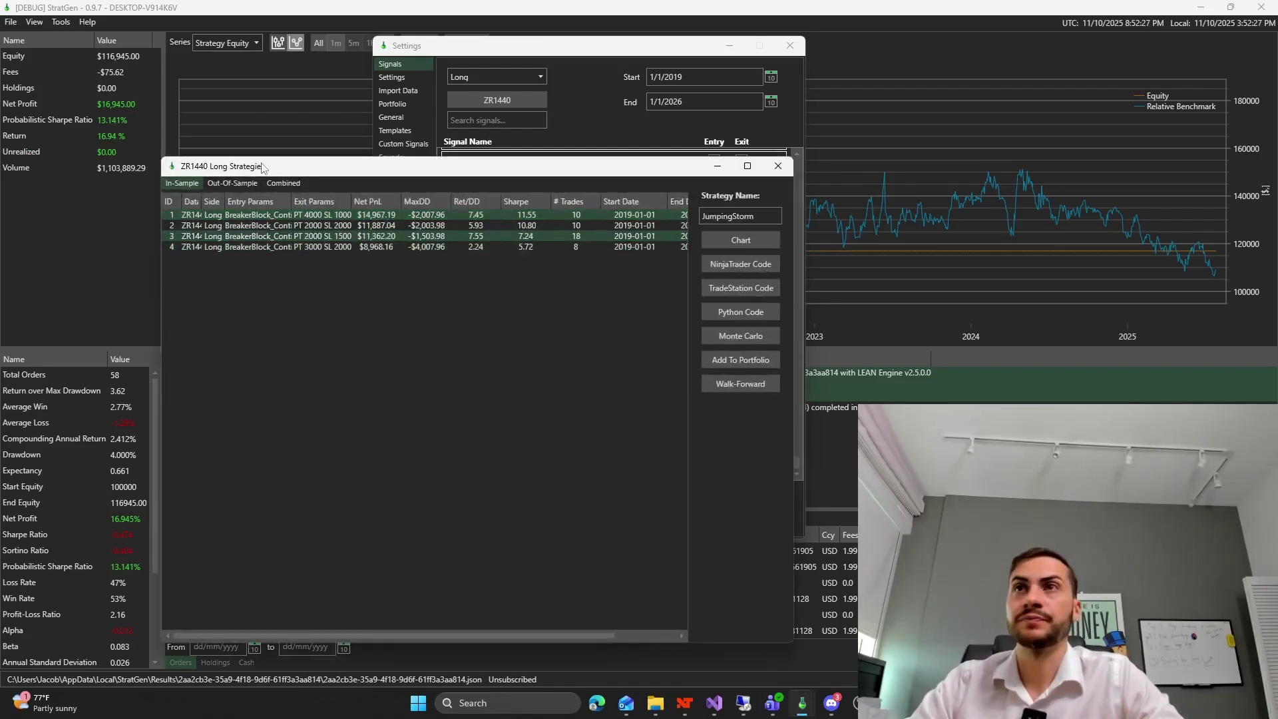
# - Rank the combined results by Ret/DD descending and select the top PT 2000 SL 2000 row
pyautogui.moveTo(262, 168); pyautogui.dragTo(373, 173)
pyautogui.click(402, 191)
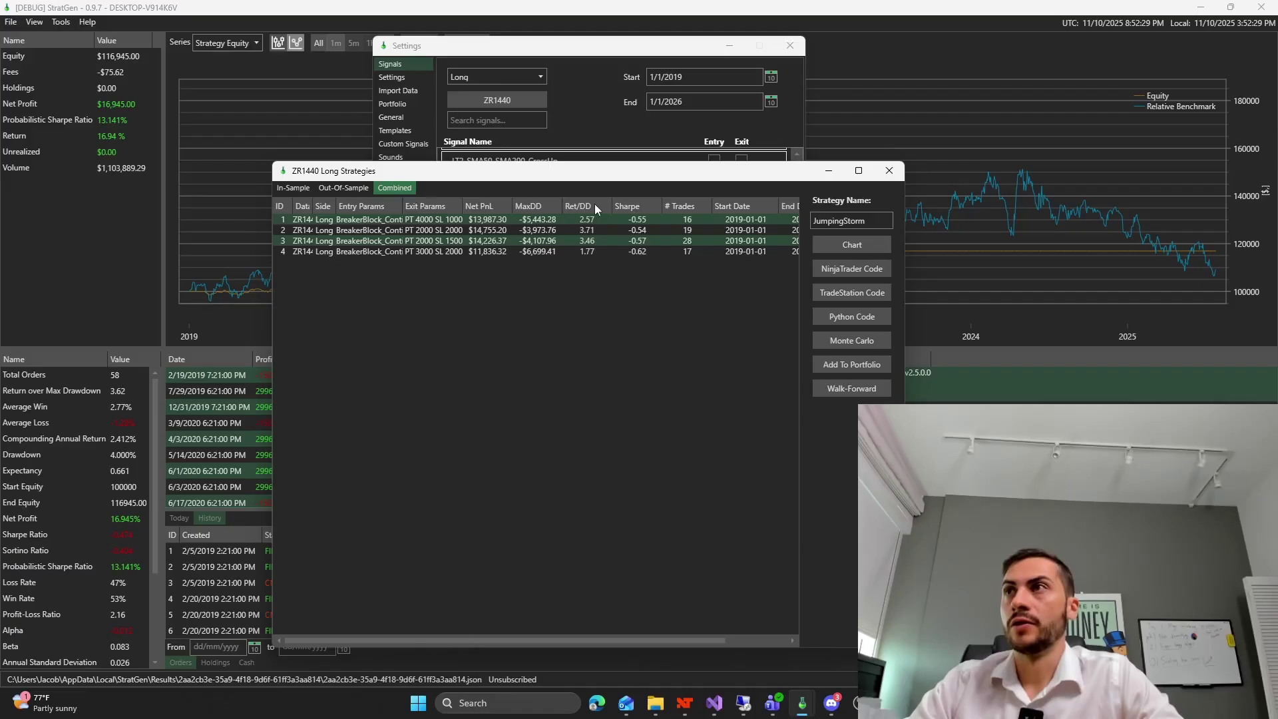
pyautogui.click(578, 206)
pyautogui.click(599, 220)
pyautogui.moveTo(606, 175); pyautogui.dragTo(591, 148)
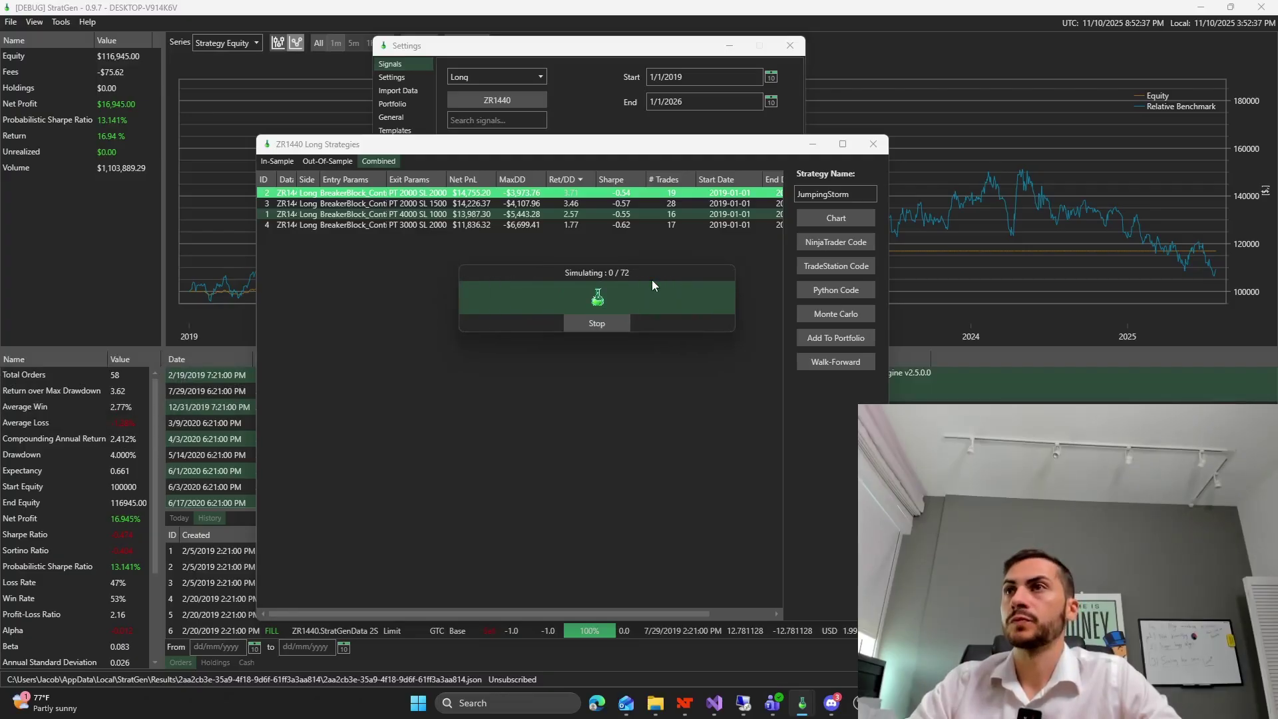
# - Let the 72-step walk-forward simulation run, keeping its progress dialog and the strategy list in view
pyautogui.moveTo(653, 274); pyautogui.dragTo(668, 248)
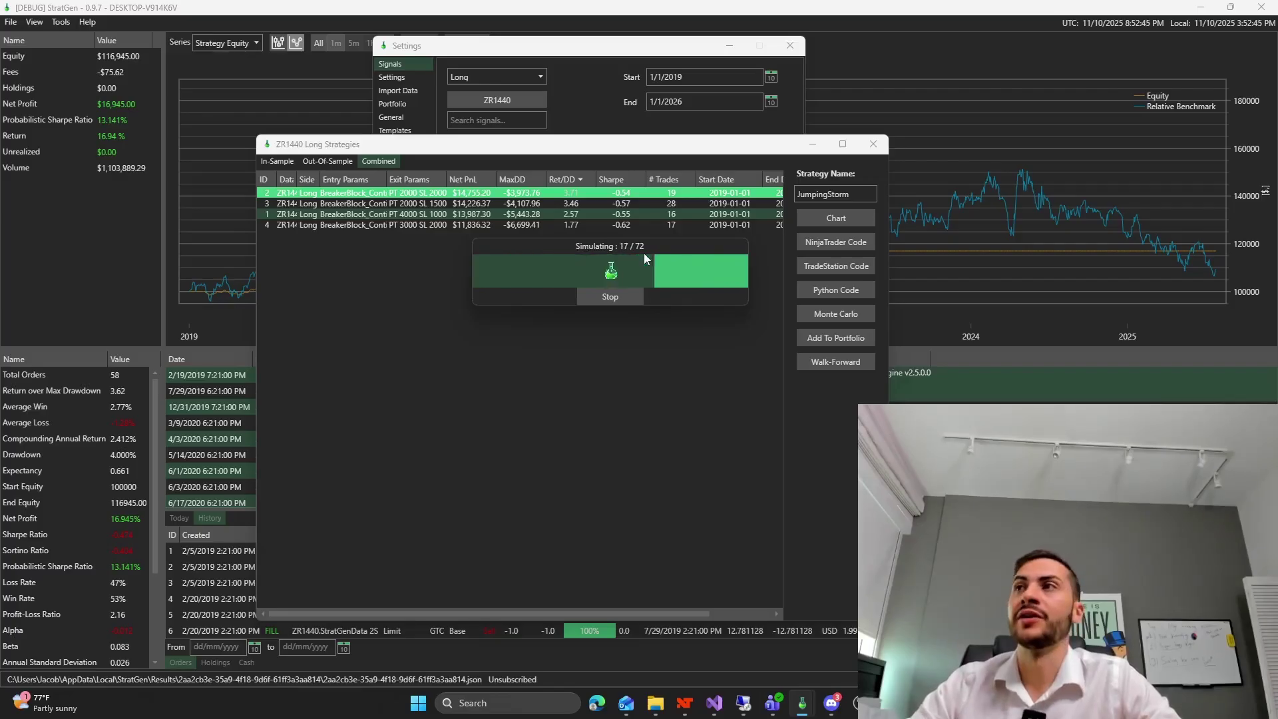
pyautogui.moveTo(669, 245); pyautogui.dragTo(548, 238)
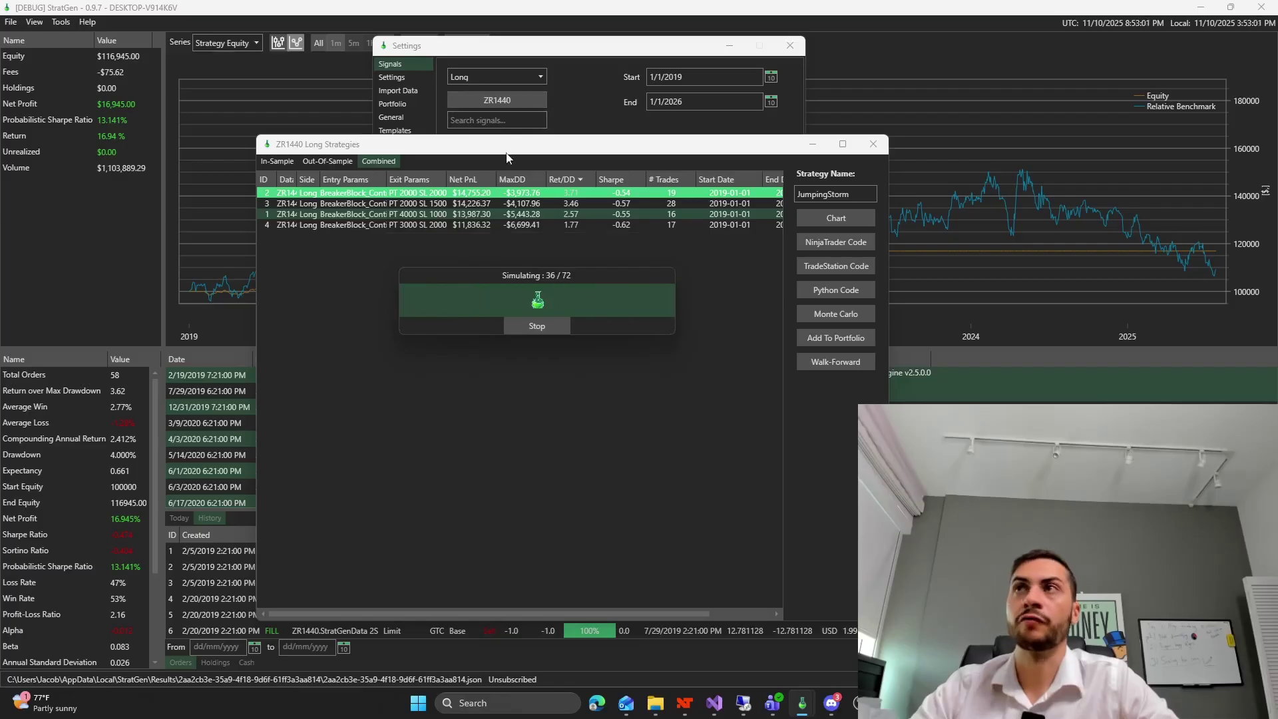
pyautogui.moveTo(511, 153); pyautogui.dragTo(541, 211)
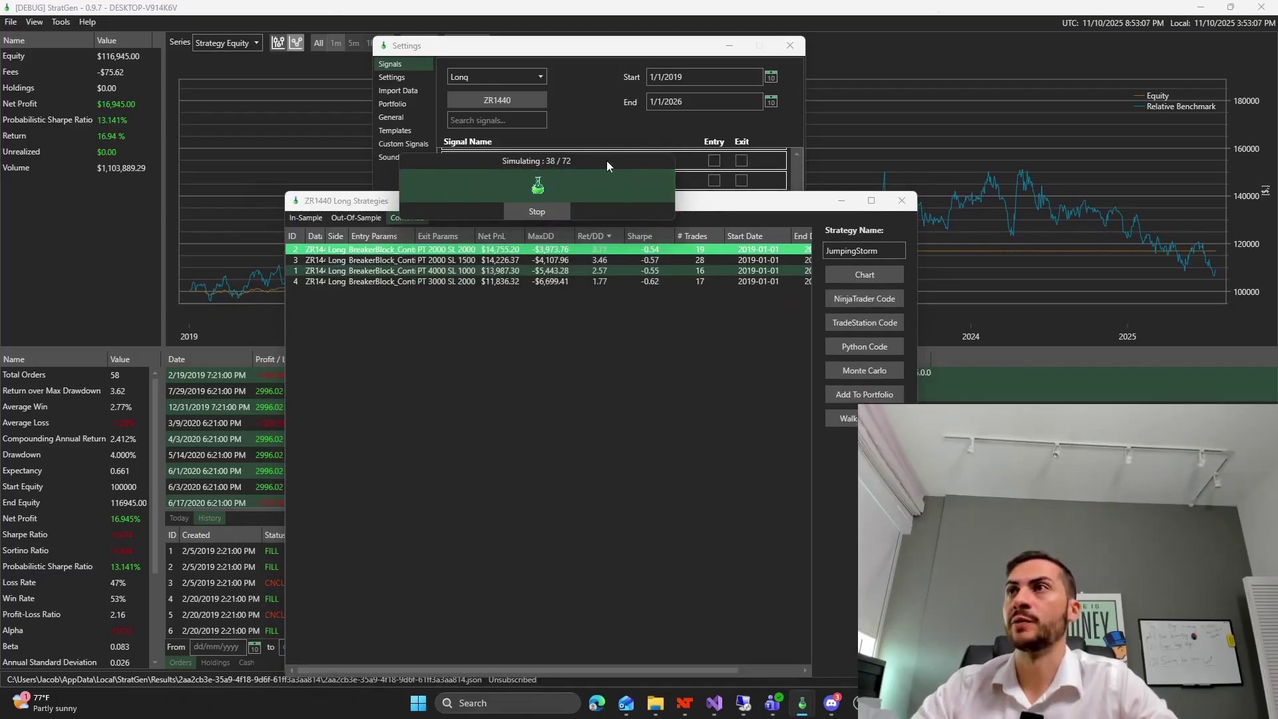
pyautogui.moveTo(607, 166); pyautogui.dragTo(614, 165)
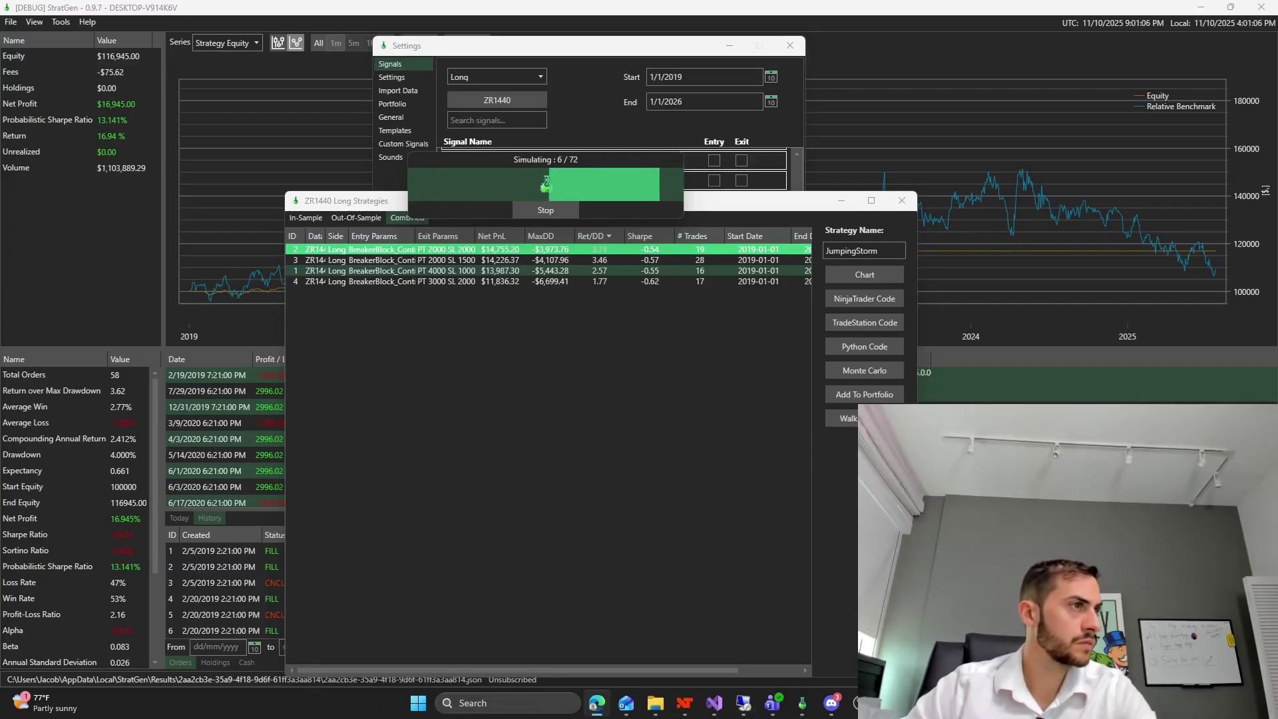
pyautogui.click(832, 703)
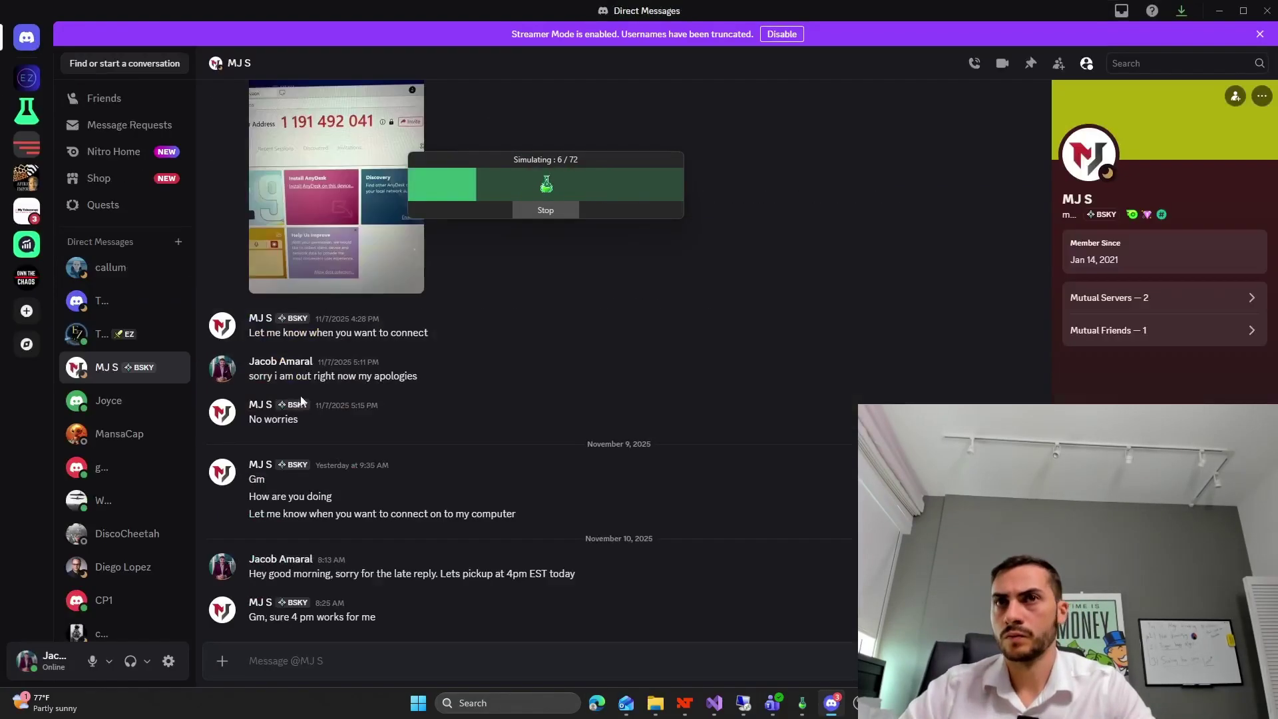
pyautogui.click(106, 301)
pyautogui.hotkey('alt', 'Tab')
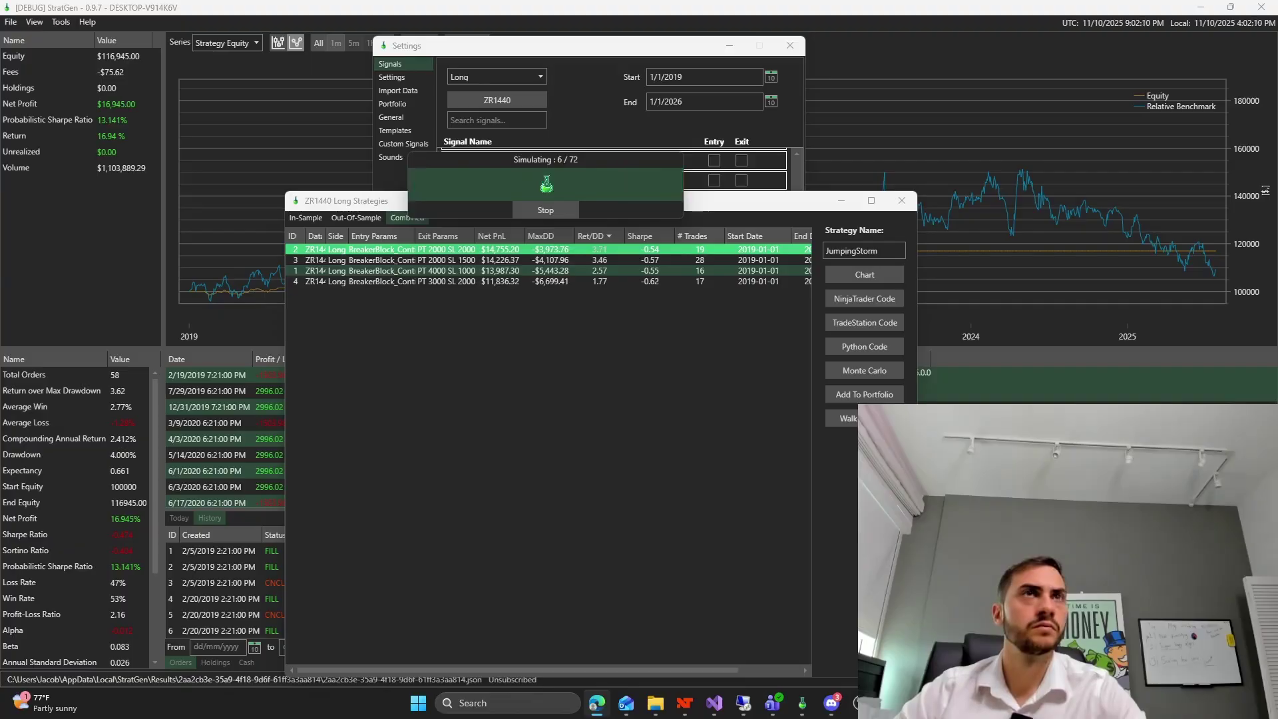
# - Scroll the Walk-Forward Results table right and chart OOS equity, showing -8027.86 profit and Sharpe -1.38
pyautogui.moveTo(466, 154); pyautogui.dragTo(409, 112)
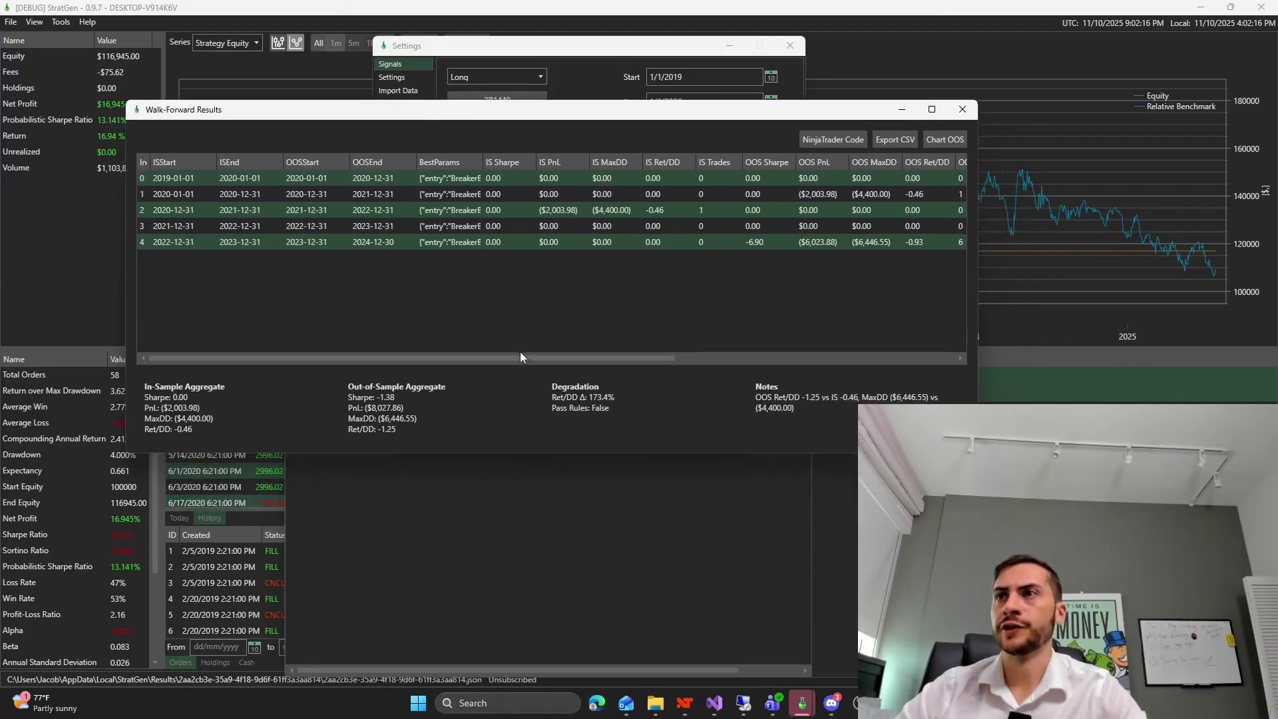
pyautogui.moveTo(519, 358); pyautogui.dragTo(417, 409)
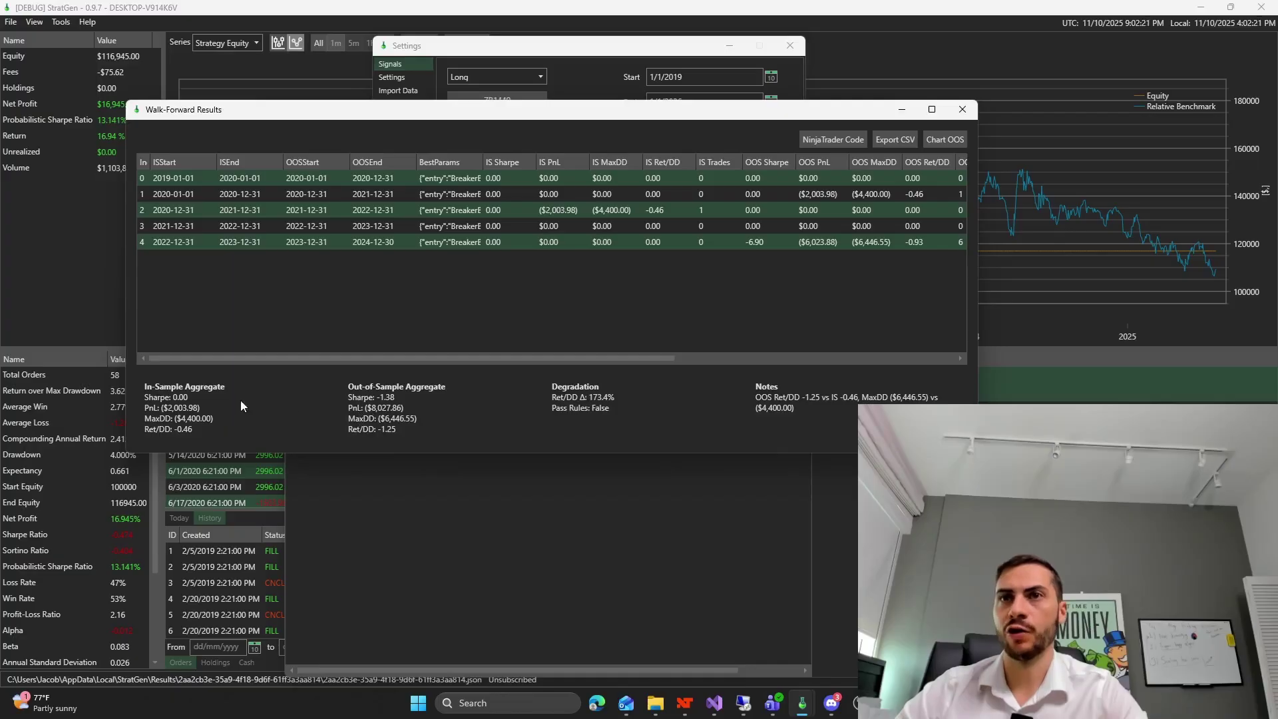
pyautogui.click(940, 141)
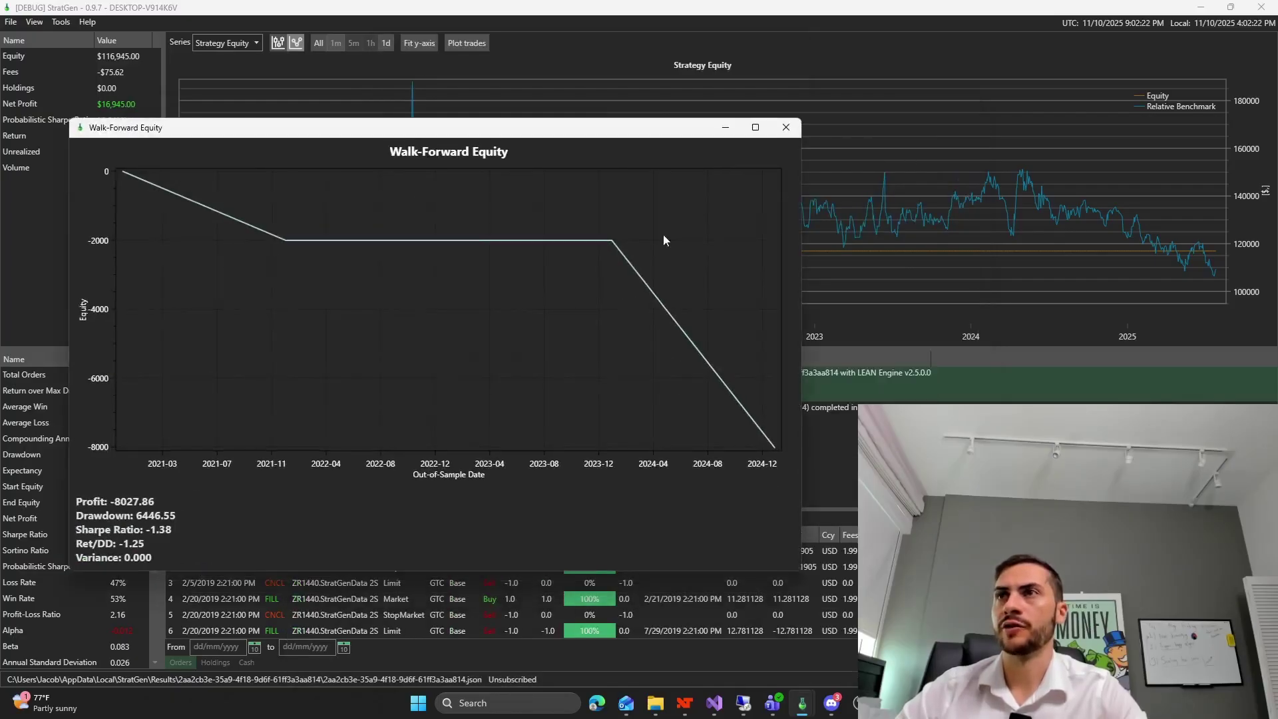
pyautogui.moveTo(426, 132); pyautogui.dragTo(533, 116)
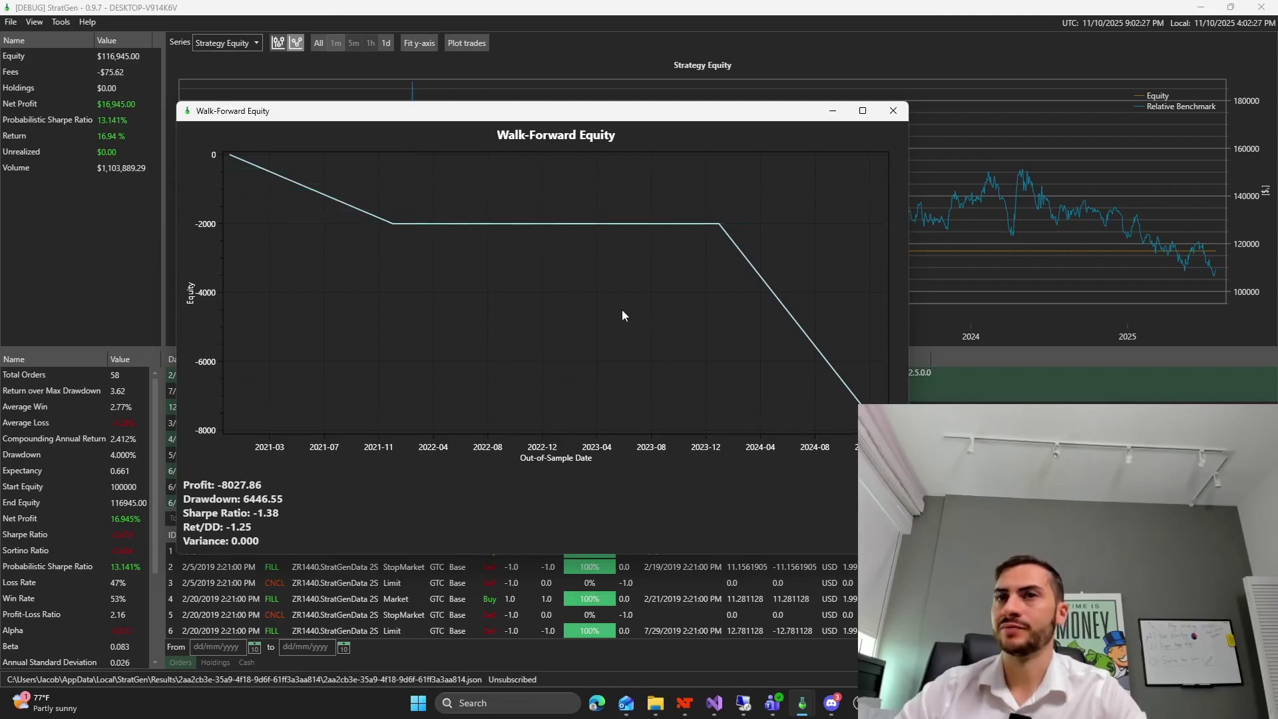
# - Close the Walk-Forward Equity chart and move the Walk-Forward Results window up and left
pyautogui.click(893, 111)
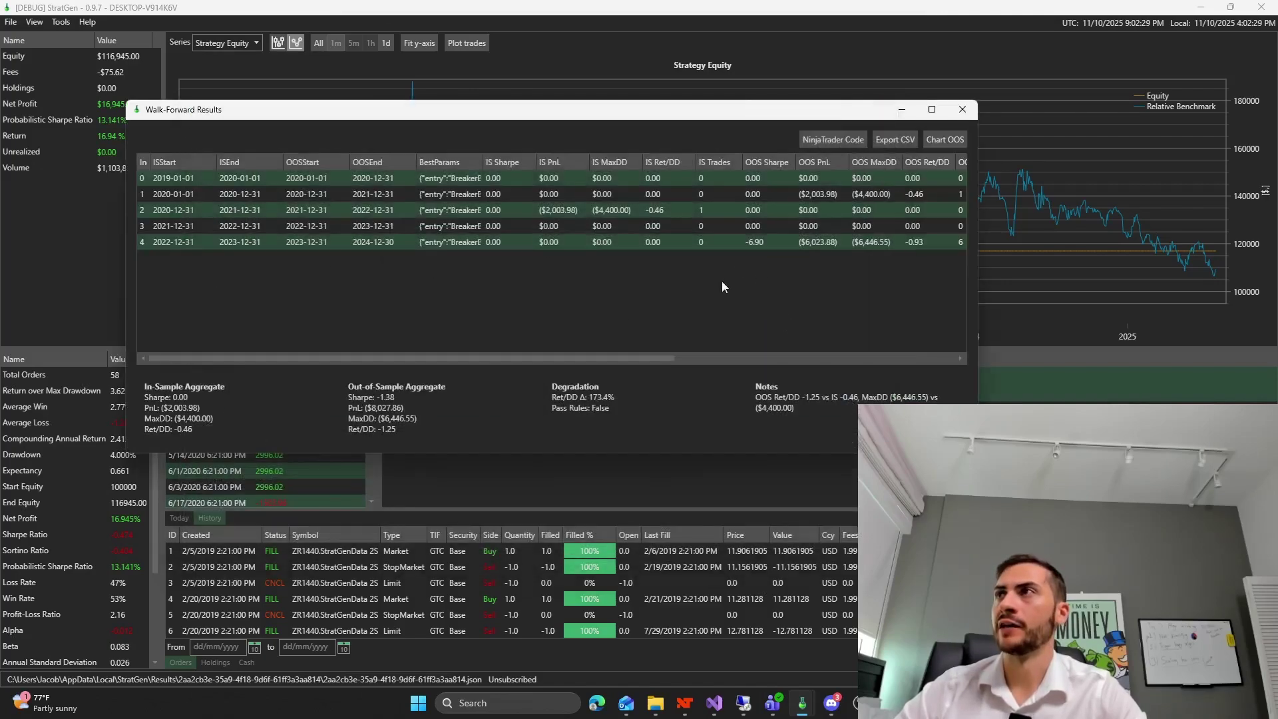
pyautogui.moveTo(659, 111); pyautogui.dragTo(717, 103)
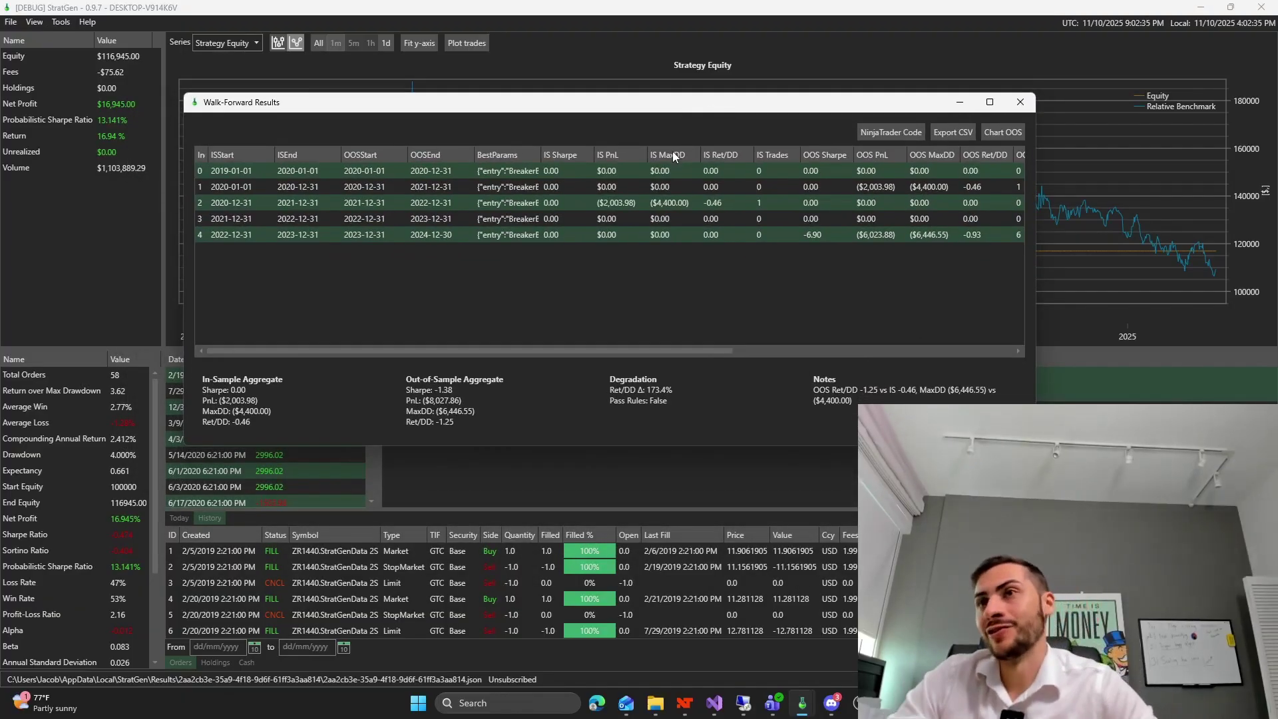
pyautogui.moveTo(649, 113); pyautogui.dragTo(639, 127)
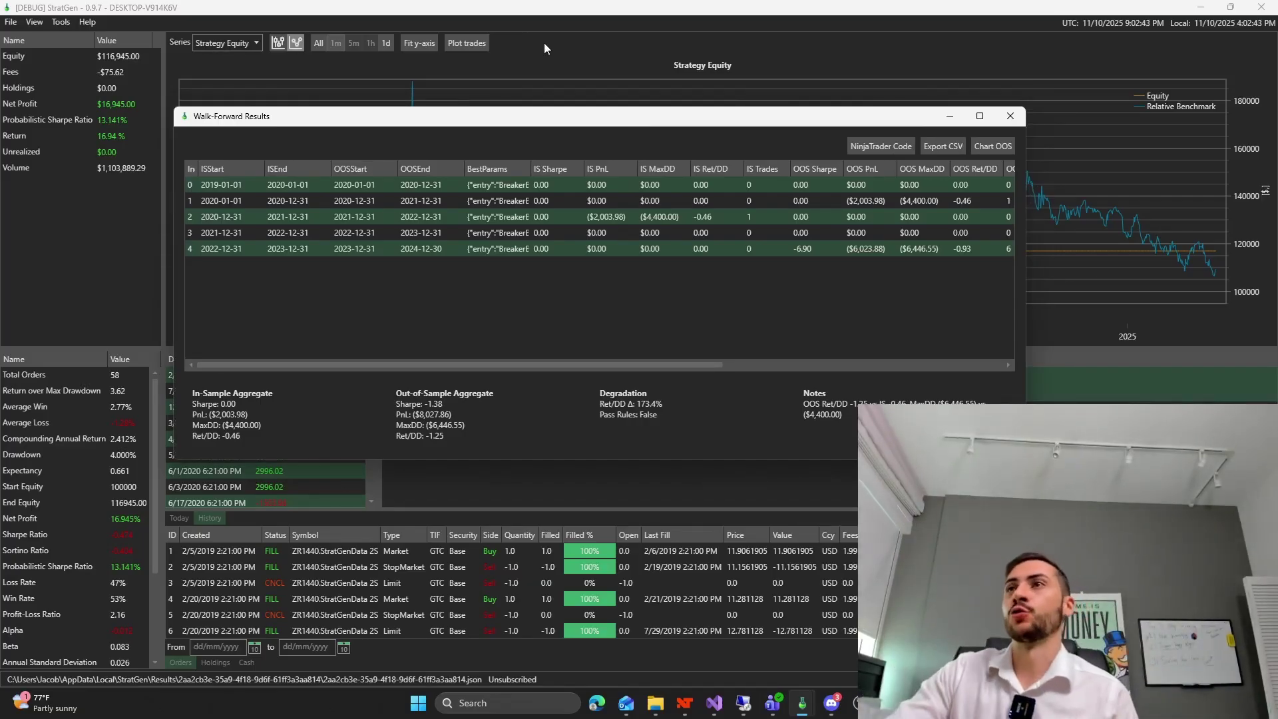
pyautogui.moveTo(533, 119); pyautogui.dragTo(486, 73)
# - Inspect walk-forward rows 0 and 2, the one with a trade, then lower the results window
pyautogui.click(421, 139)
pyautogui.click(409, 176)
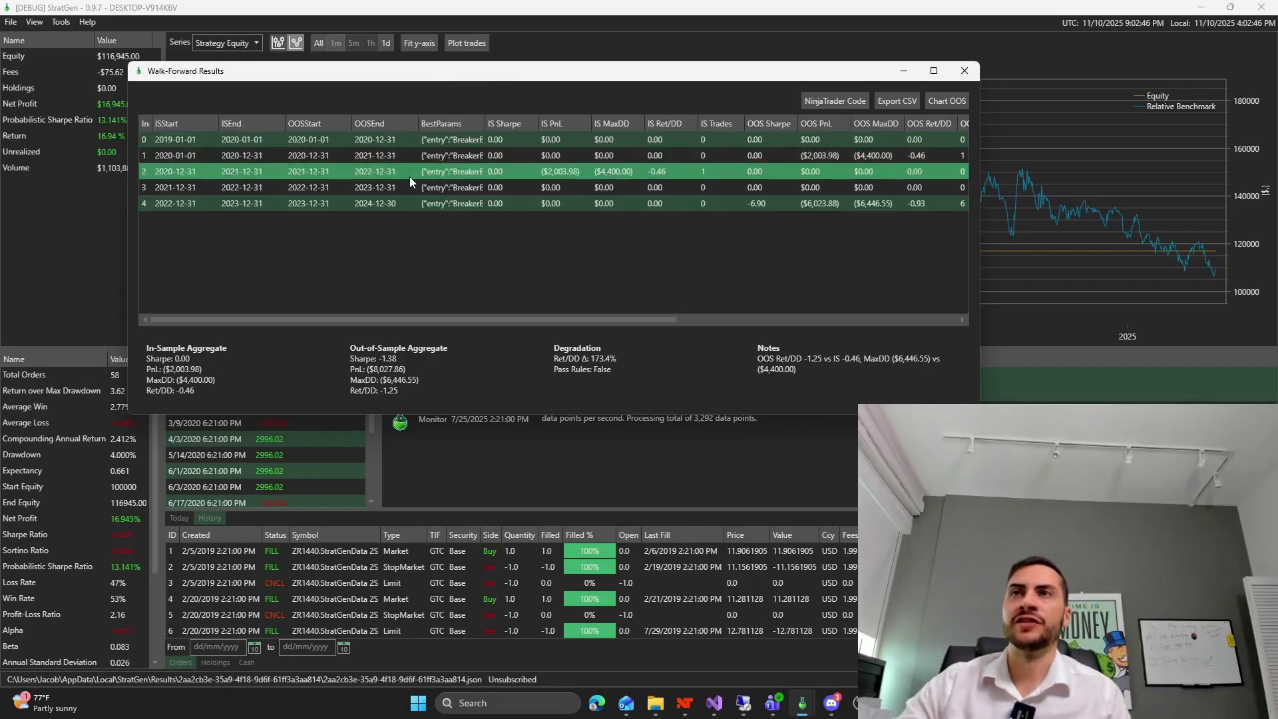
pyautogui.moveTo(379, 69); pyautogui.dragTo(409, 118)
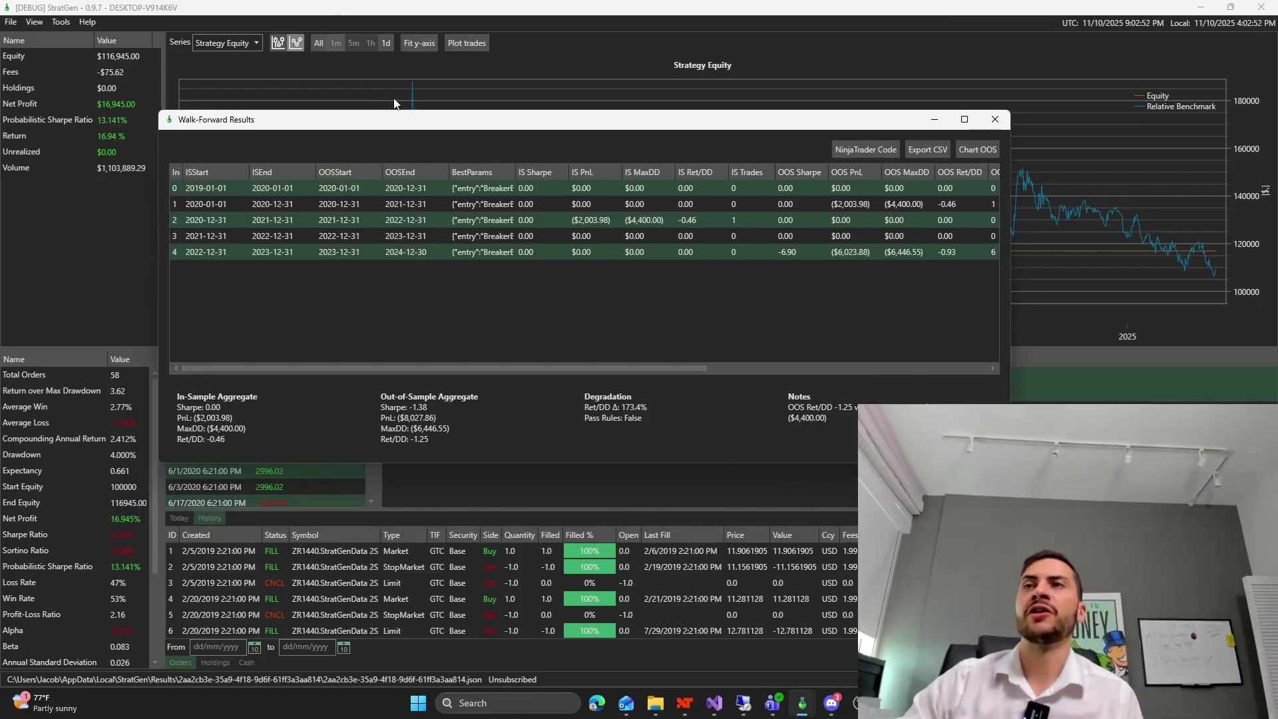
pyautogui.moveTo(395, 130); pyautogui.dragTo(413, 132)
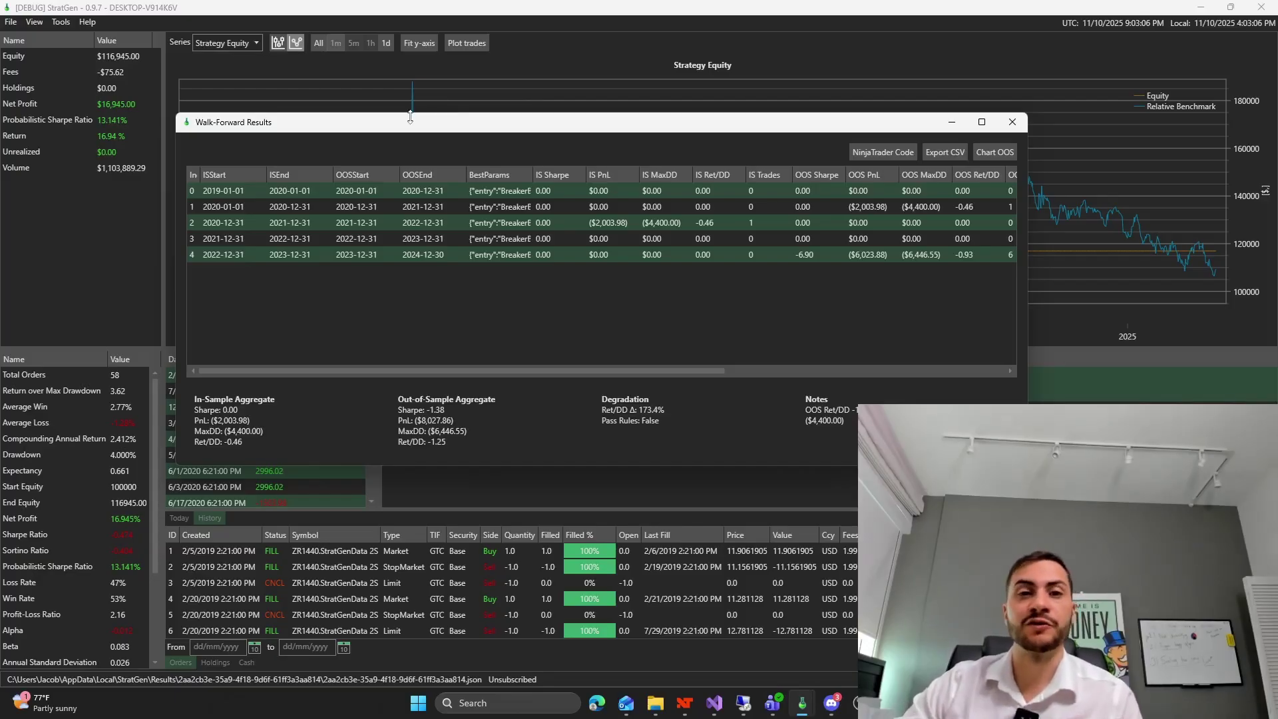
pyautogui.moveTo(415, 128); pyautogui.dragTo(418, 178)
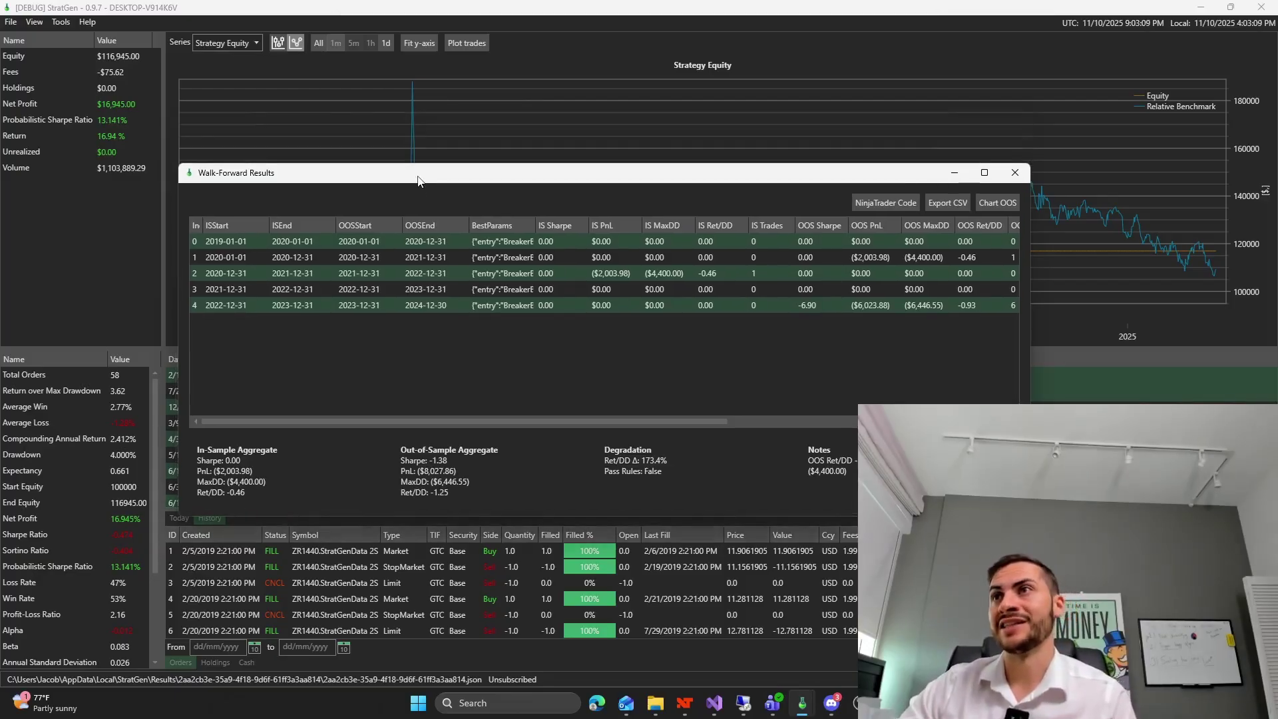